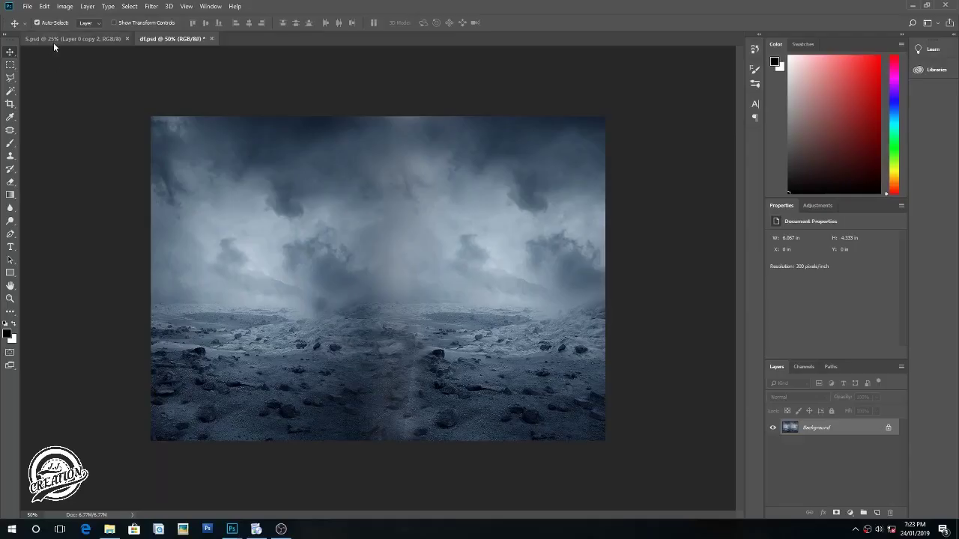
Bring the 5.psd soldier cutout on its transparent canvas to the front.
{"action": "left_click", "coordinate": [53, 42]}
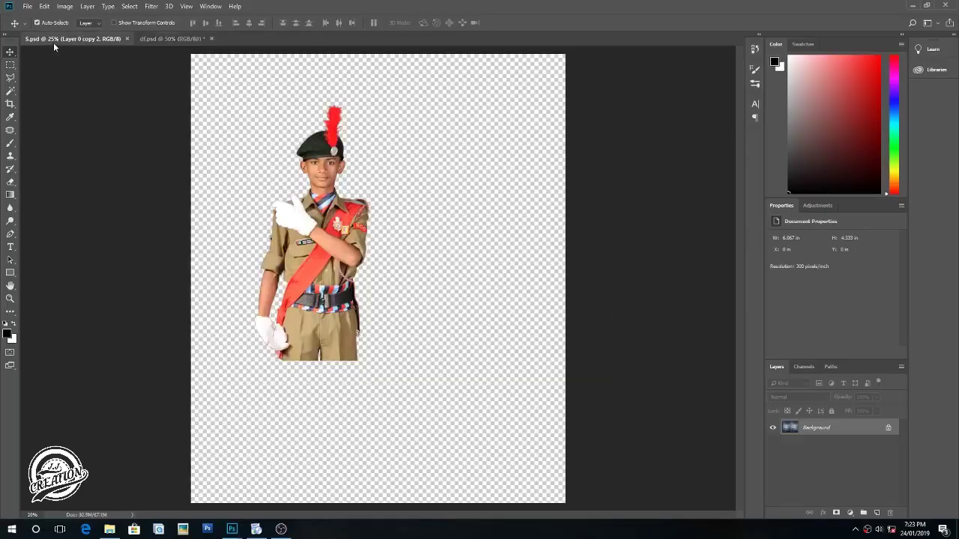
With the foggy landscape document active, open the t-90sm tank image.
{"action": "left_click", "coordinate": [169, 38]}
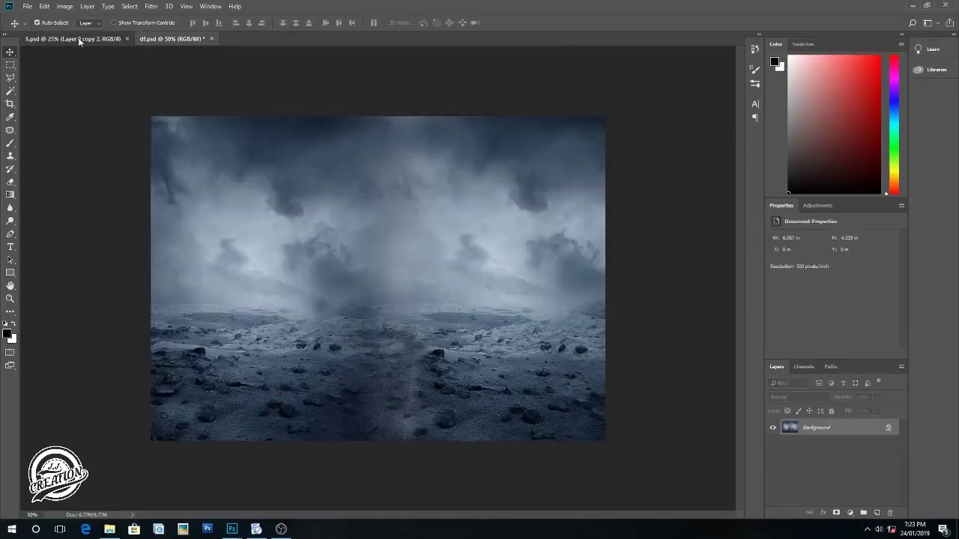
{"action": "left_click", "coordinate": [79, 39]}
{"action": "left_click", "coordinate": [180, 39]}
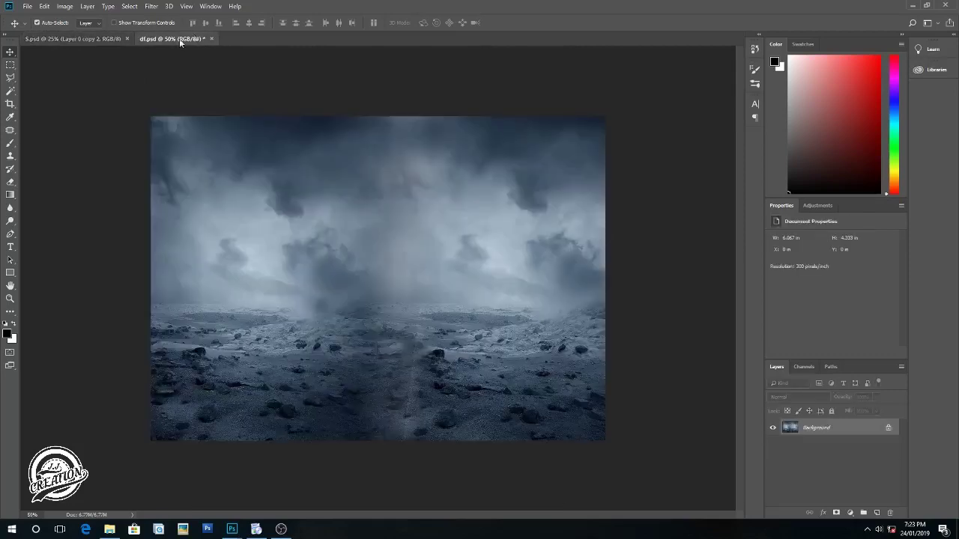
{"action": "left_click", "coordinate": [28, 7]}
{"action": "left_click", "coordinate": [34, 26]}
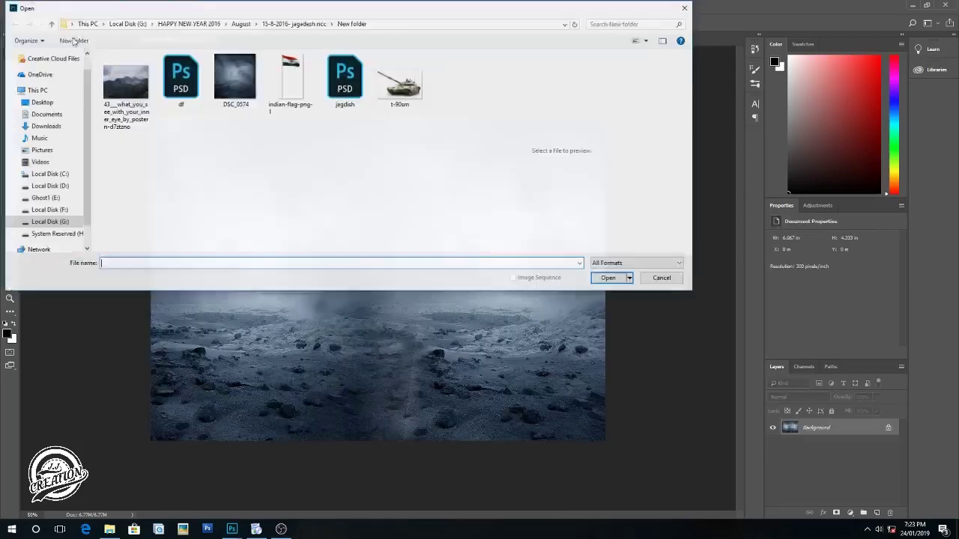
{"action": "left_click", "coordinate": [400, 81]}
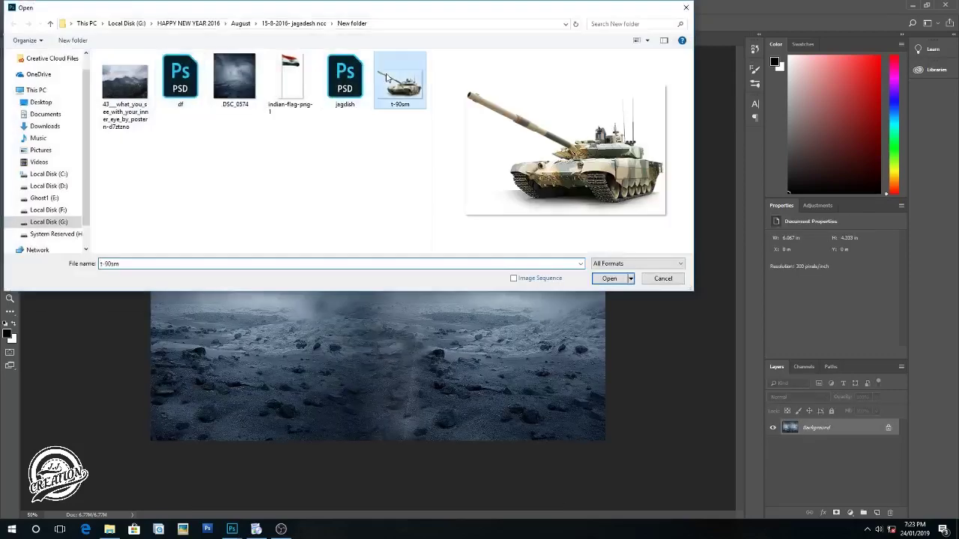
{"action": "left_click", "coordinate": [608, 279]}
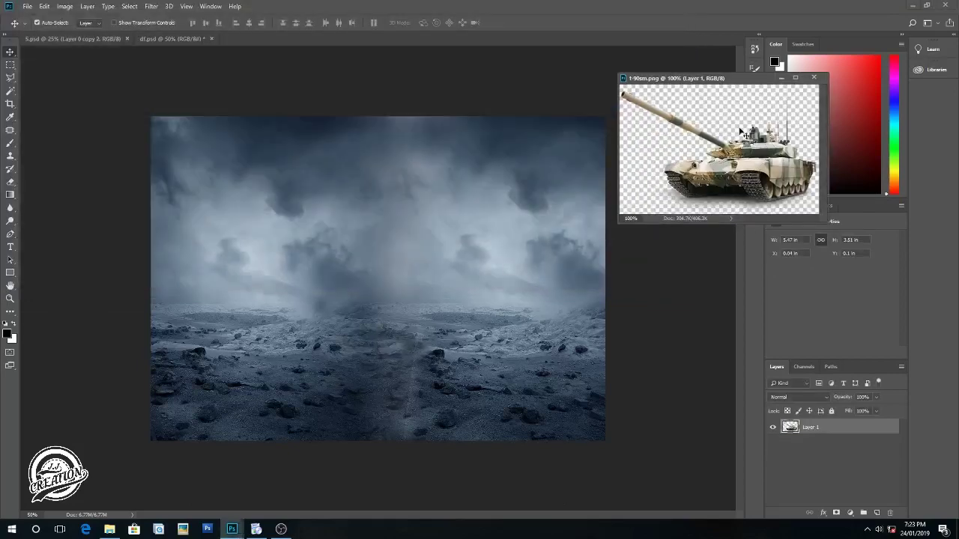
Open the jagdish PSD file and close it again.
{"action": "left_click", "coordinate": [26, 6]}
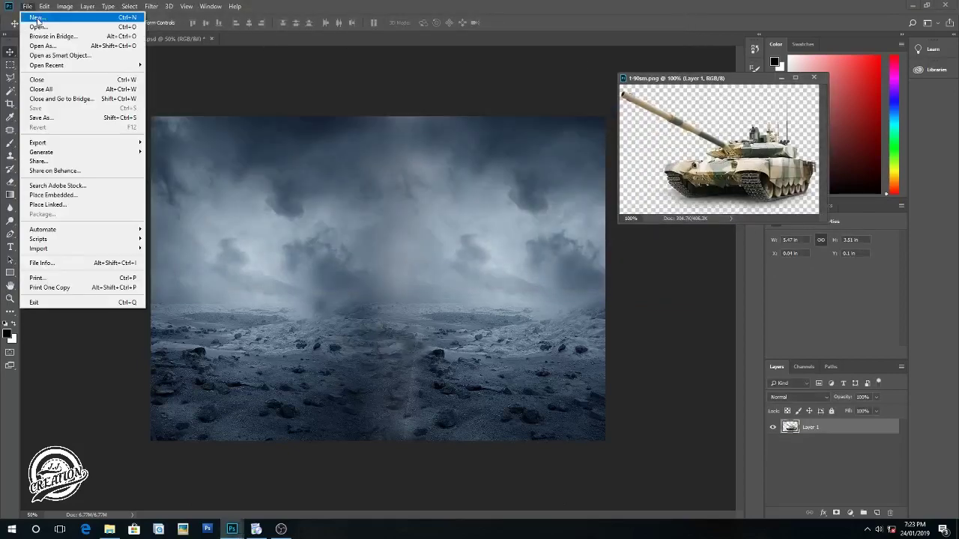
{"action": "left_click", "coordinate": [33, 25]}
{"action": "left_click", "coordinate": [354, 91]}
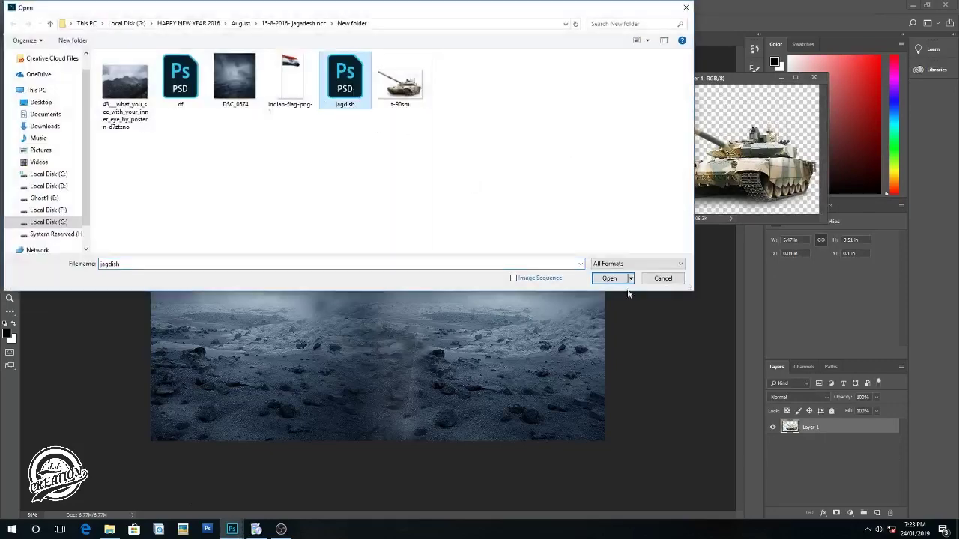
{"action": "left_click", "coordinate": [614, 280]}
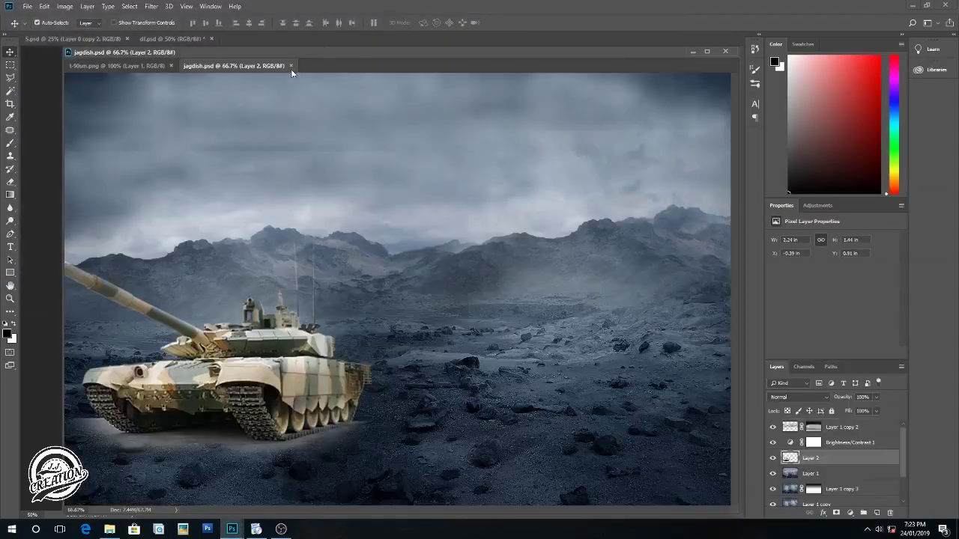
{"action": "left_click", "coordinate": [291, 65]}
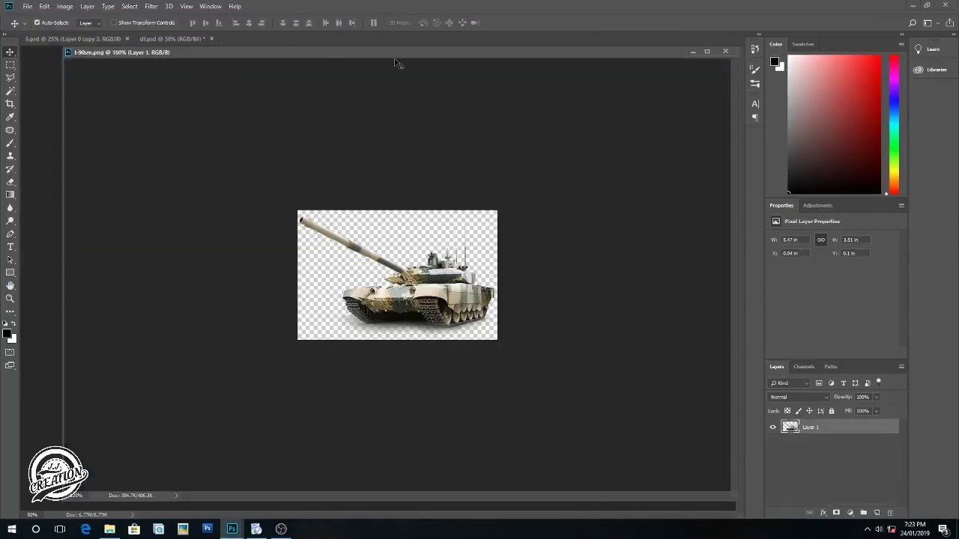
Drag the t-90sm tank into the landscape as Layer 1 and close the tank's own window.
{"action": "left_click", "coordinate": [402, 118]}
{"action": "mouse_move", "coordinate": [417, 55]}
{"action": "left_mouse_down"}
{"action": "mouse_move", "coordinate": [594, 89]}
{"action": "mouse_move", "coordinate": [958, 53]}
{"action": "left_mouse_up"}
{"action": "left_click_drag", "start_coordinate": [809, 280], "coordinate": [243, 337]}
{"action": "left_click_drag", "start_coordinate": [791, 57], "coordinate": [632, 120]}
{"action": "key", "text": "ctrl+w"}
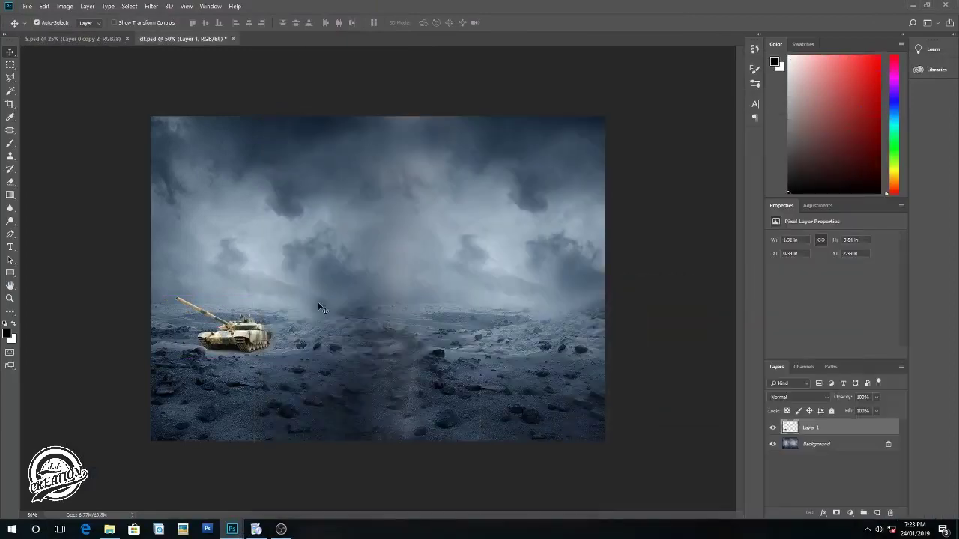
{"action": "scroll", "coordinate": [318, 302], "scroll_direction": "up", "scroll_amount": 3}
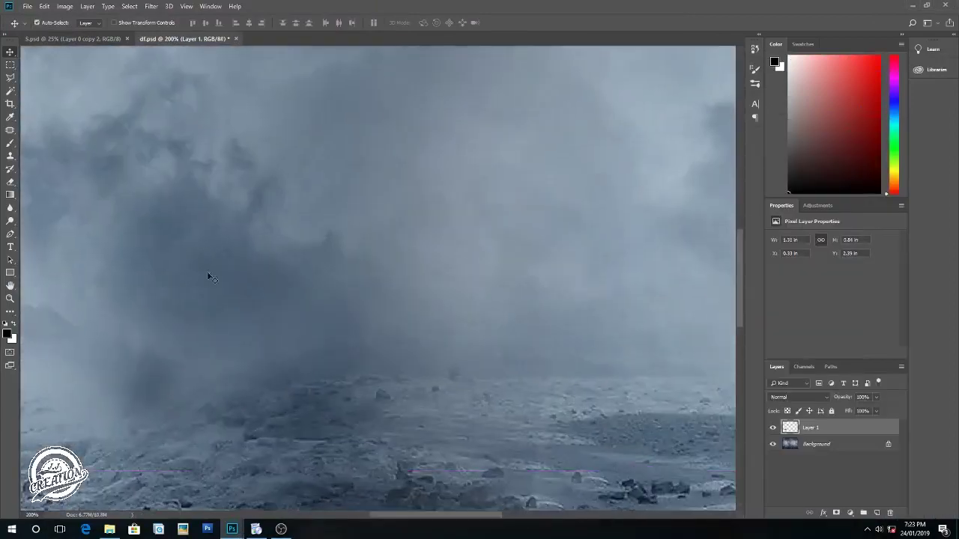
{"action": "scroll", "coordinate": [542, 364], "scroll_direction": "down", "scroll_amount": 3}
{"action": "scroll", "coordinate": [561, 331], "scroll_direction": "up", "scroll_amount": 2}
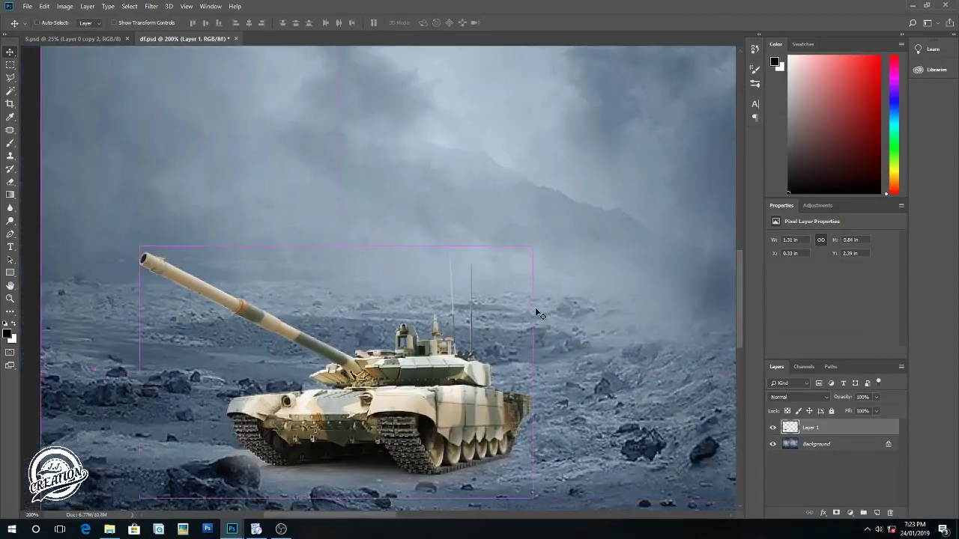
{"action": "scroll", "coordinate": [537, 313], "scroll_direction": "down", "scroll_amount": 3}
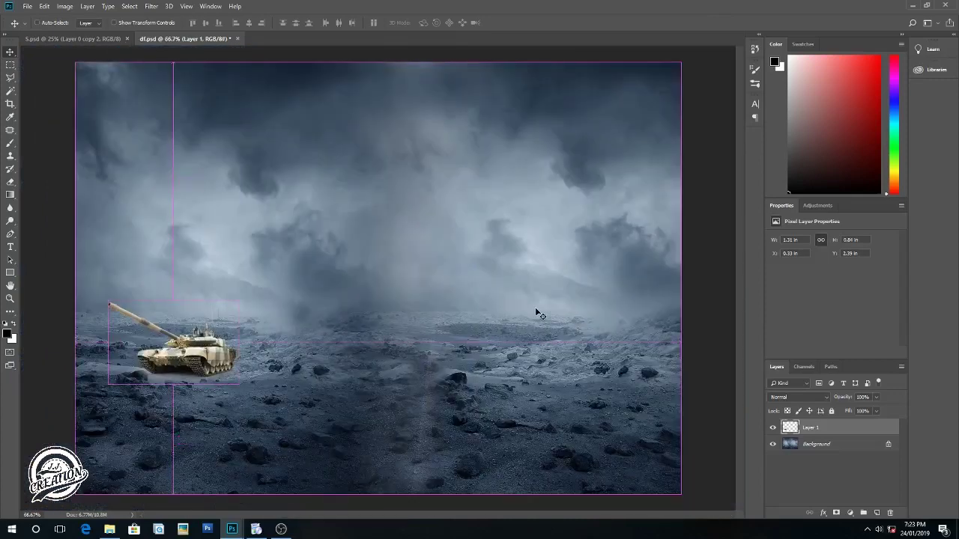
{"action": "key", "text": "ctrl+t"}
Scale the tank to about 209% and seat it on the ground at the landscape's left edge.
{"action": "left_click_drag", "start_coordinate": [240, 299], "coordinate": [350, 230]}
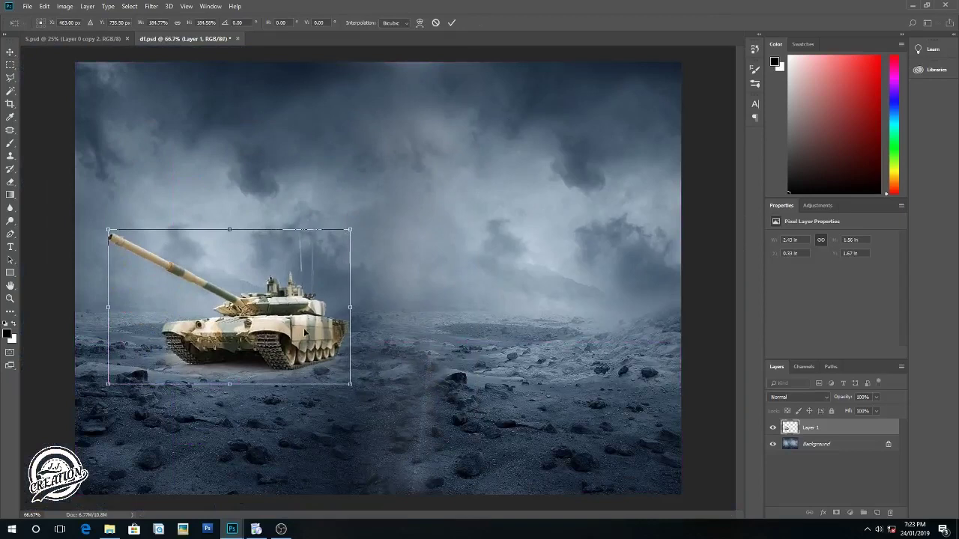
{"action": "mouse_move", "coordinate": [337, 258]}
{"action": "left_mouse_down"}
{"action": "mouse_move", "coordinate": [317, 283]}
{"action": "mouse_move", "coordinate": [353, 241]}
{"action": "left_mouse_up"}
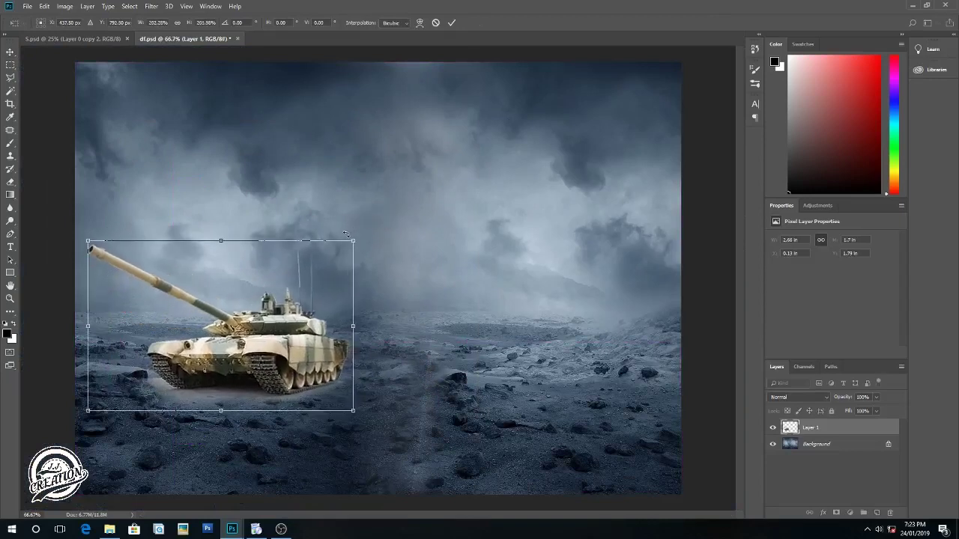
{"action": "mouse_move", "coordinate": [357, 237]}
{"action": "left_mouse_down"}
{"action": "mouse_move", "coordinate": [279, 253]}
{"action": "mouse_move", "coordinate": [340, 247]}
{"action": "left_mouse_up"}
{"action": "key", "text": "ctrl+minus"}
{"action": "key", "text": "ctrl+minus"}
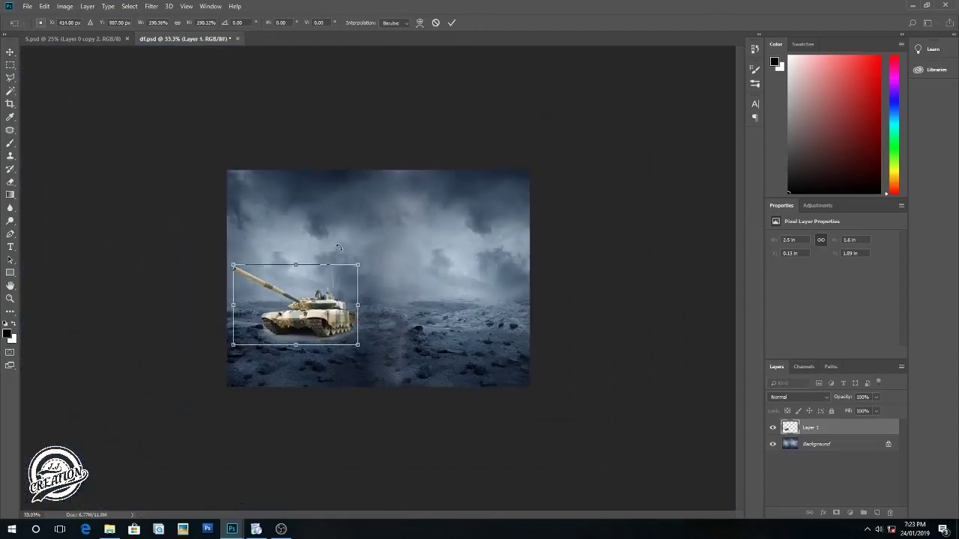
{"action": "left_click_drag", "start_coordinate": [358, 258], "coordinate": [365, 257]}
{"action": "left_click_drag", "start_coordinate": [334, 301], "coordinate": [330, 305]}
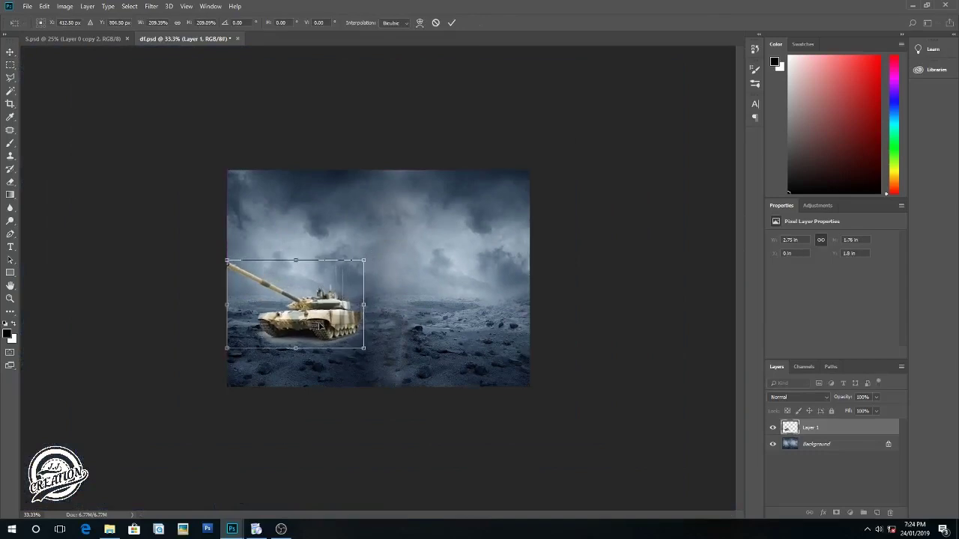
{"action": "key", "text": "Return"}
{"action": "left_click_drag", "start_coordinate": [10, 185], "coordinate": [41, 184]}
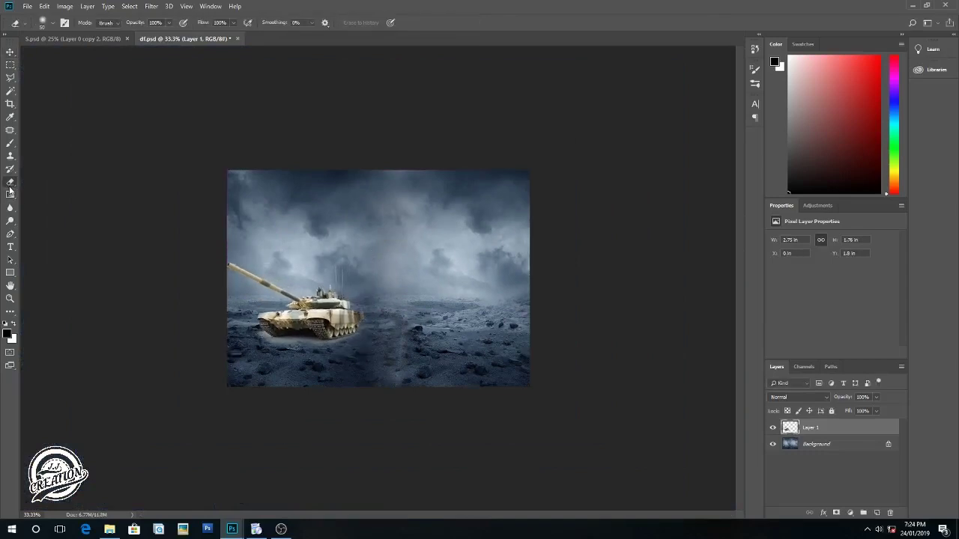
Set the Eraser to 90 px with 0% hardness and erase haze left of the tank track.
{"action": "left_click", "coordinate": [42, 24]}
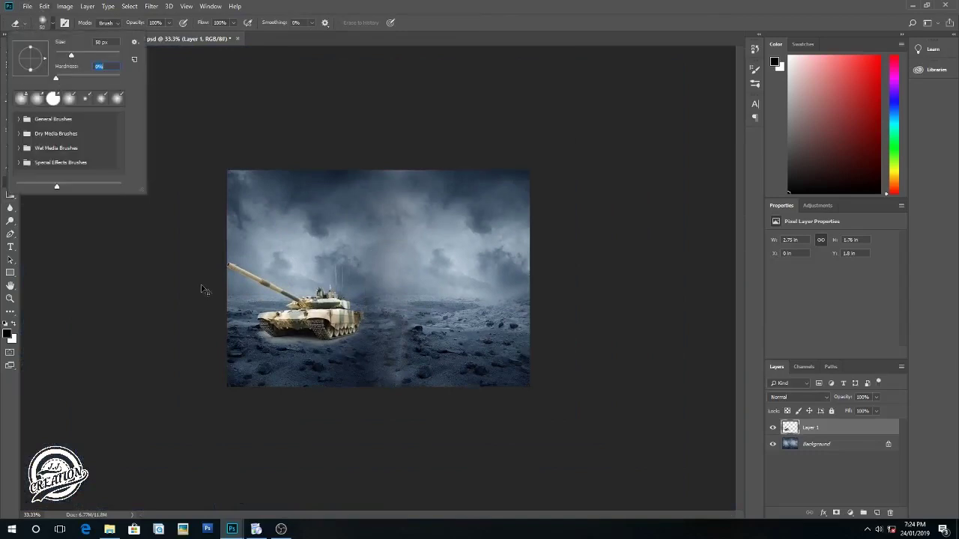
{"action": "key", "text": "Escape"}
{"action": "scroll", "coordinate": [200, 290], "scroll_direction": "up", "scroll_amount": 5}
{"action": "mouse_move", "coordinate": [209, 300]}
{"action": "left_mouse_down"}
{"action": "mouse_move", "coordinate": [405, 228]}
{"action": "mouse_move", "coordinate": [555, 228]}
{"action": "left_mouse_up"}
{"action": "mouse_move", "coordinate": [132, 337]}
{"action": "left_mouse_down"}
{"action": "mouse_move", "coordinate": [78, 288]}
{"action": "mouse_move", "coordinate": [105, 311]}
{"action": "mouse_move", "coordinate": [112, 299]}
{"action": "mouse_move", "coordinate": [128, 302]}
{"action": "mouse_move", "coordinate": [147, 340]}
{"action": "left_mouse_up"}
Erase the pale ground below and beside the tracks, then zoom back out to the full scene.
{"action": "key", "text": "ctrl+plus"}
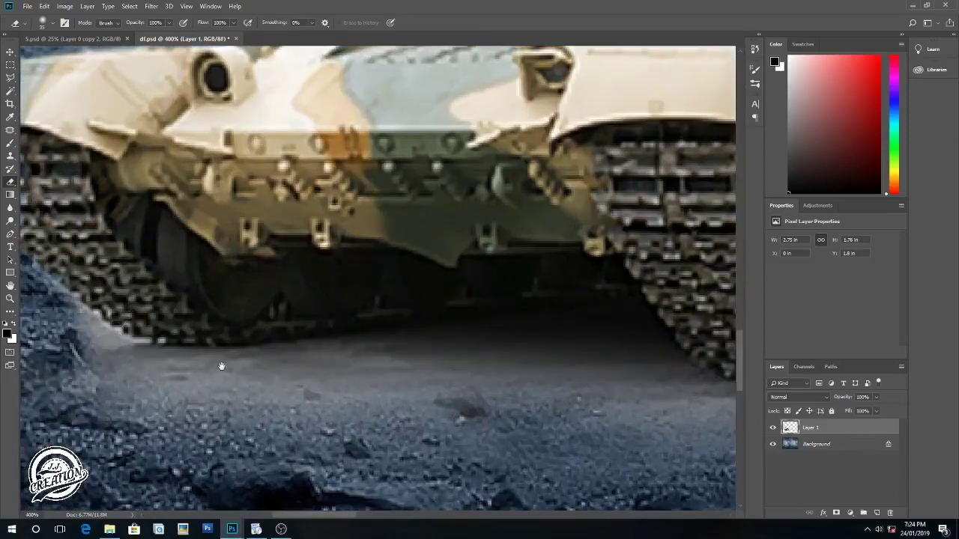
{"action": "left_click_drag", "start_coordinate": [221, 367], "coordinate": [333, 269]}
{"action": "mouse_move", "coordinate": [218, 277]}
{"action": "left_mouse_down"}
{"action": "mouse_move", "coordinate": [345, 315]}
{"action": "mouse_move", "coordinate": [174, 239]}
{"action": "mouse_move", "coordinate": [372, 337]}
{"action": "left_mouse_up"}
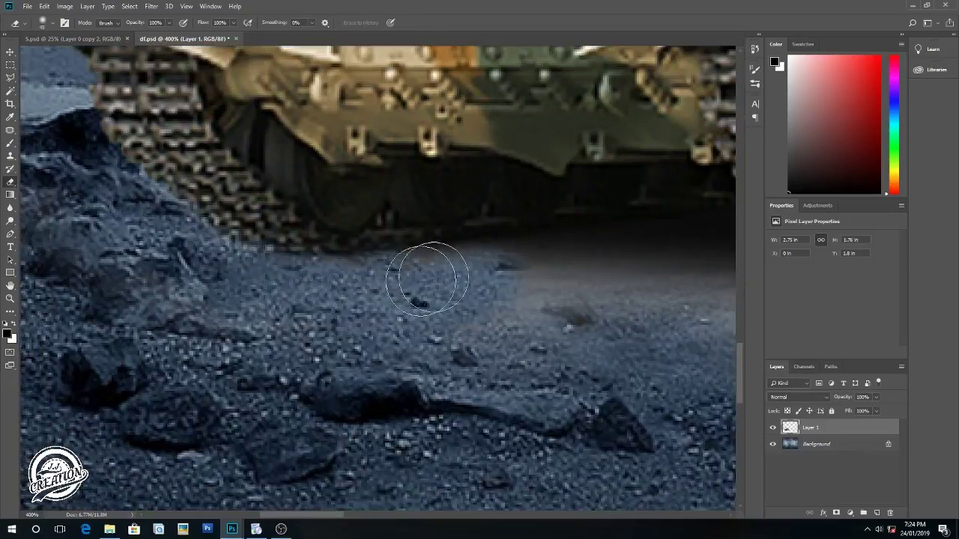
{"action": "left_click_drag", "start_coordinate": [551, 285], "coordinate": [240, 341]}
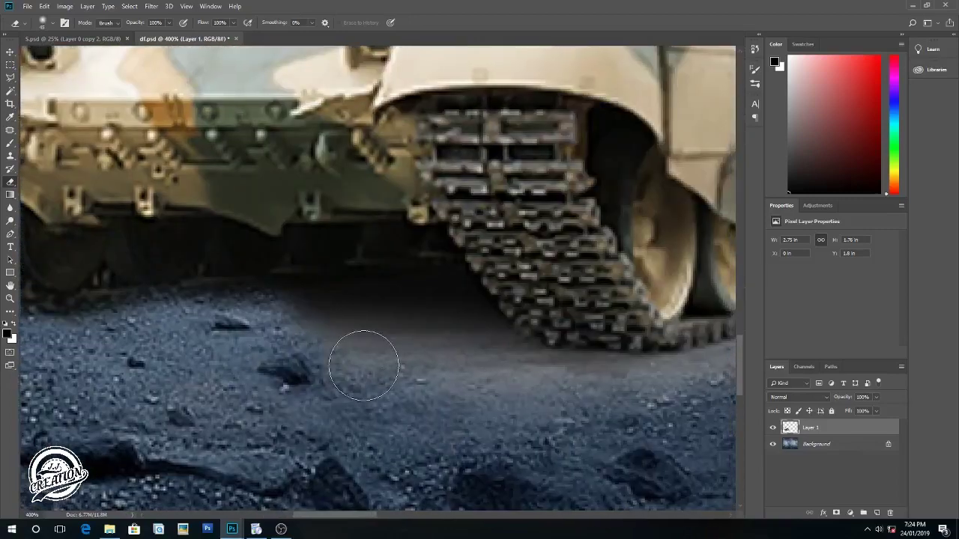
{"action": "left_click_drag", "start_coordinate": [363, 365], "coordinate": [230, 436]}
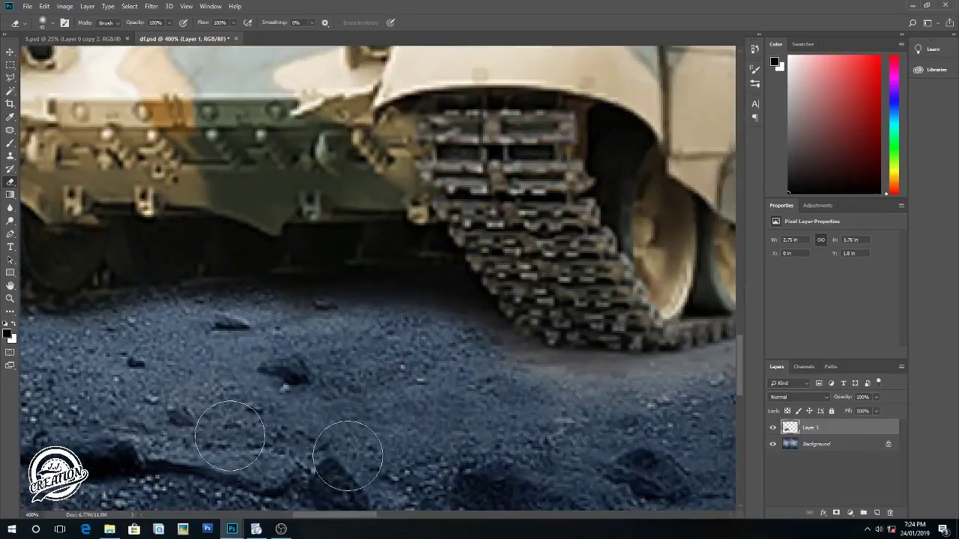
{"action": "left_click_drag", "start_coordinate": [451, 419], "coordinate": [260, 420]}
{"action": "mouse_move", "coordinate": [417, 396]}
{"action": "left_mouse_down"}
{"action": "mouse_move", "coordinate": [569, 382]}
{"action": "mouse_move", "coordinate": [244, 469]}
{"action": "mouse_move", "coordinate": [518, 395]}
{"action": "mouse_move", "coordinate": [574, 332]}
{"action": "mouse_move", "coordinate": [492, 385]}
{"action": "left_mouse_up"}
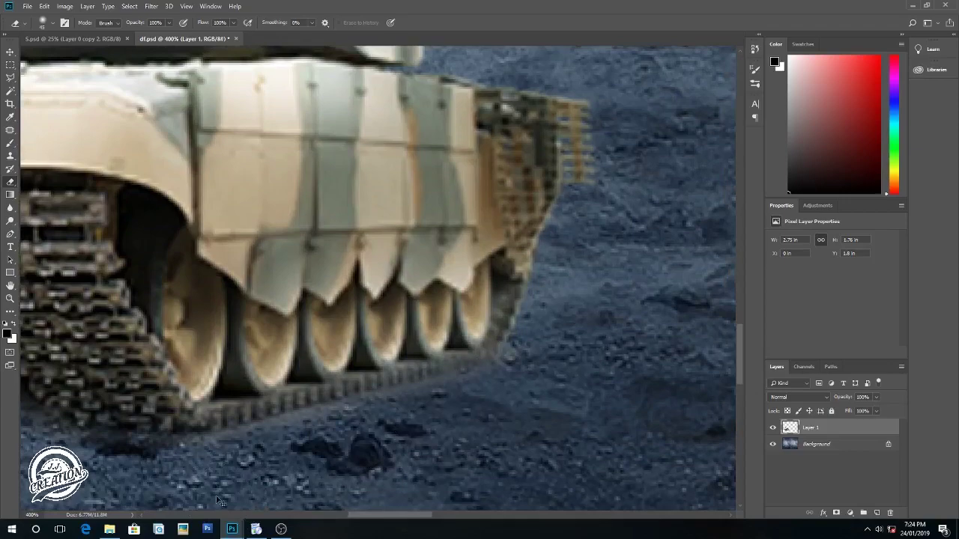
{"action": "key", "text": "ctrl+minus"}
{"action": "key", "text": "ctrl+minus"}
{"action": "key", "text": "ctrl+minus"}
{"action": "key", "text": "ctrl+minus"}
{"action": "key", "text": "ctrl+minus"}
{"action": "key", "text": "ctrl+minus"}
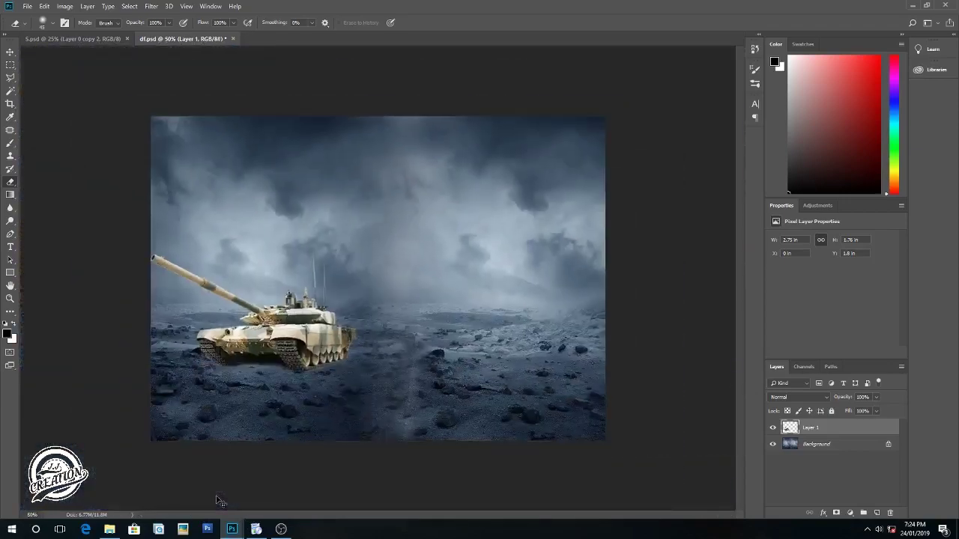
{"action": "key", "text": "ctrl+minus"}
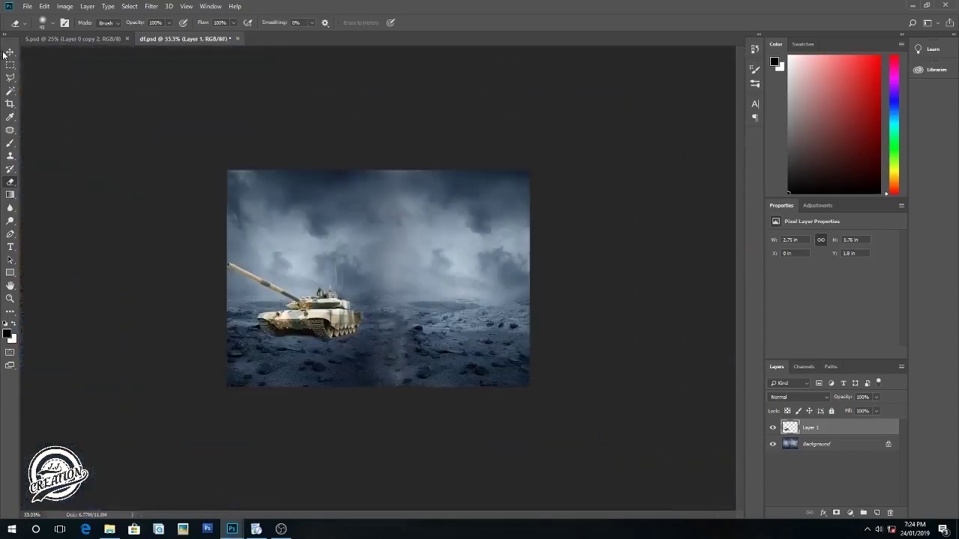
In Camera Raw, cool the tank's temperature, raise contrast to about +23 and set clarity to +35.
{"action": "left_click", "coordinate": [9, 53]}
{"action": "left_click", "coordinate": [149, 7]}
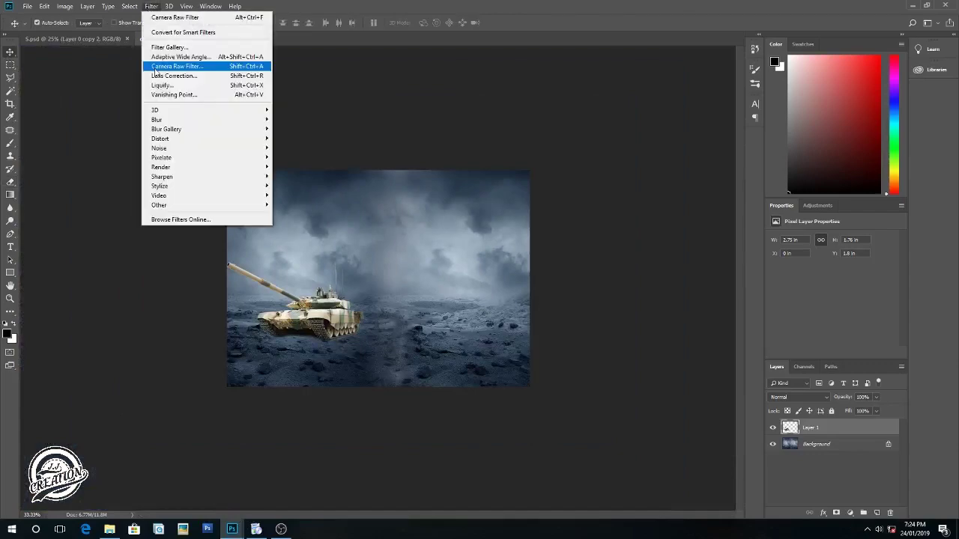
{"action": "left_click", "coordinate": [162, 65]}
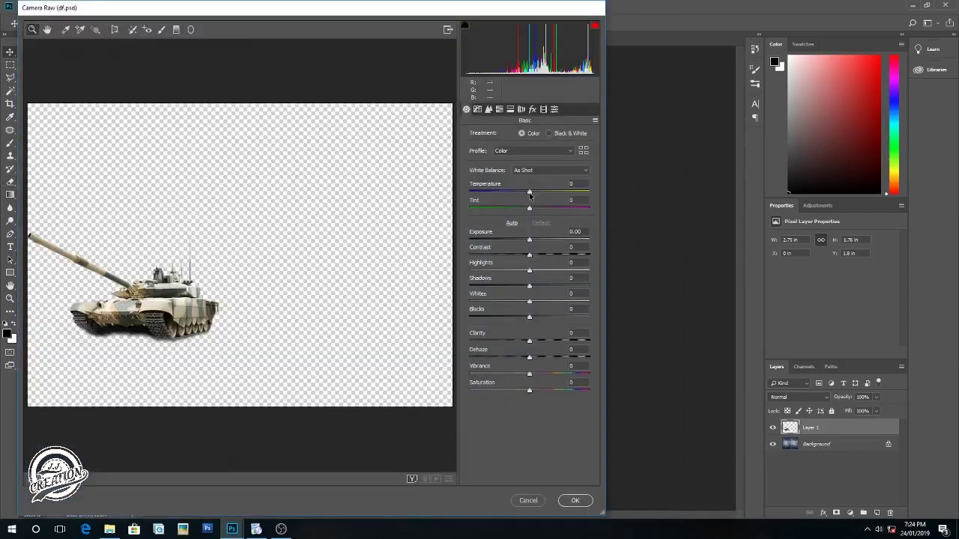
{"action": "left_click_drag", "start_coordinate": [527, 193], "coordinate": [516, 193]}
{"action": "mouse_move", "coordinate": [529, 255]}
{"action": "left_mouse_down"}
{"action": "mouse_move", "coordinate": [557, 258]}
{"action": "mouse_move", "coordinate": [524, 239]}
{"action": "left_mouse_up"}
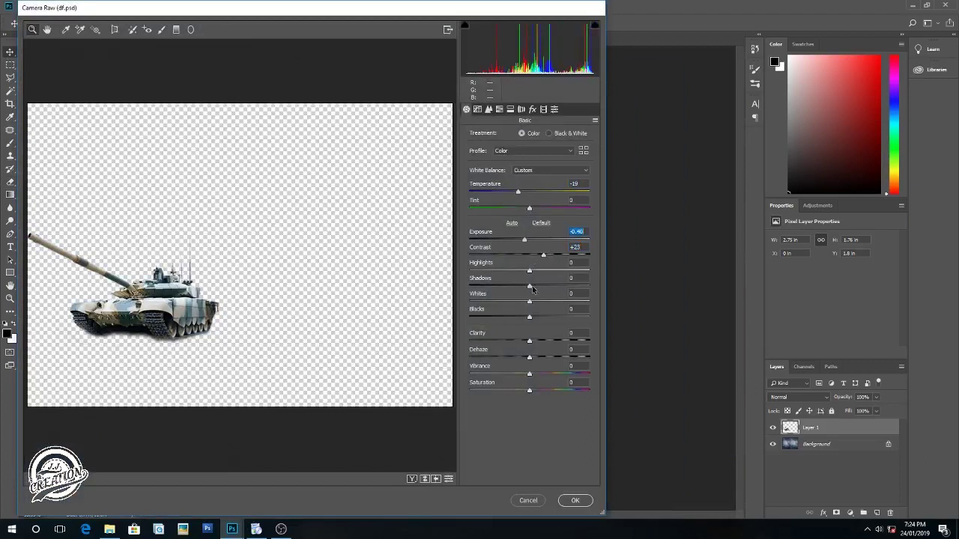
{"action": "left_click_drag", "start_coordinate": [518, 283], "coordinate": [526, 285]}
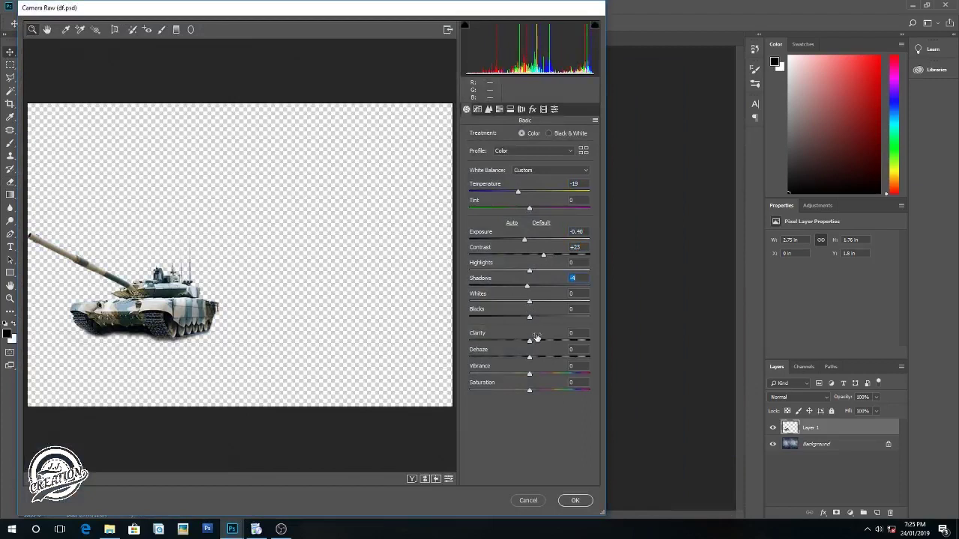
{"action": "left_click_drag", "start_coordinate": [529, 341], "coordinate": [550, 346]}
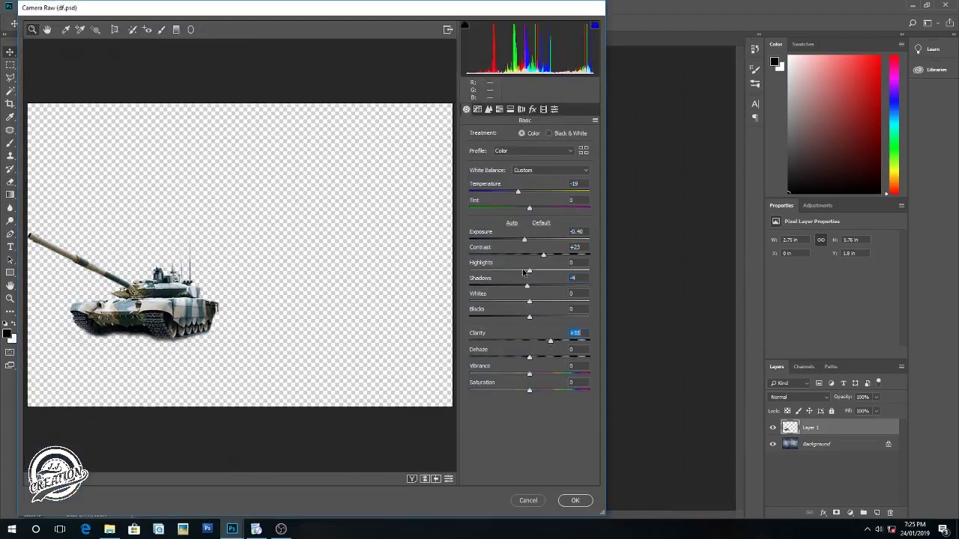
Set tone-curve Darks to -7 and Blues saturation to +23, then apply the Camera Raw filter.
{"action": "left_click", "coordinate": [478, 111]}
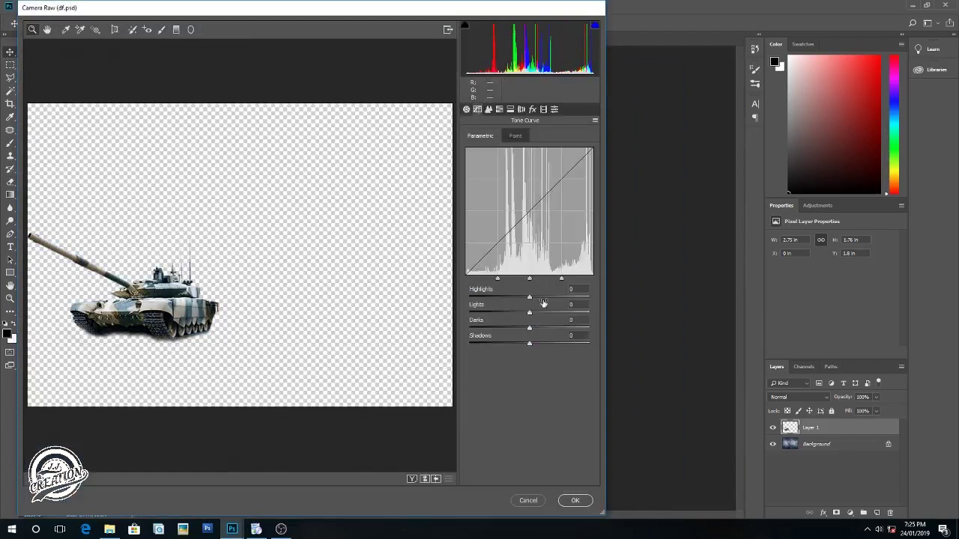
{"action": "left_click_drag", "start_coordinate": [528, 330], "coordinate": [523, 343]}
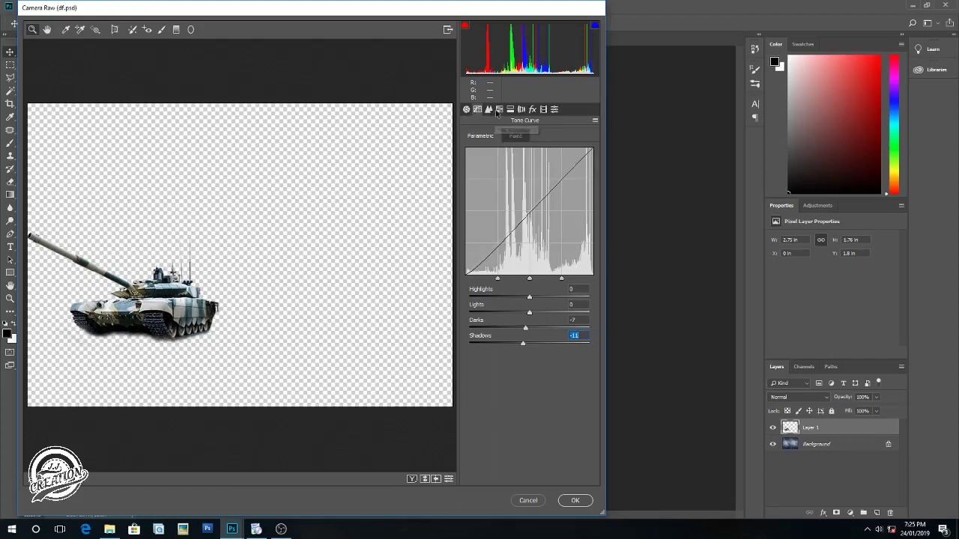
{"action": "left_click", "coordinate": [499, 109]}
{"action": "left_click_drag", "start_coordinate": [531, 259], "coordinate": [549, 259]}
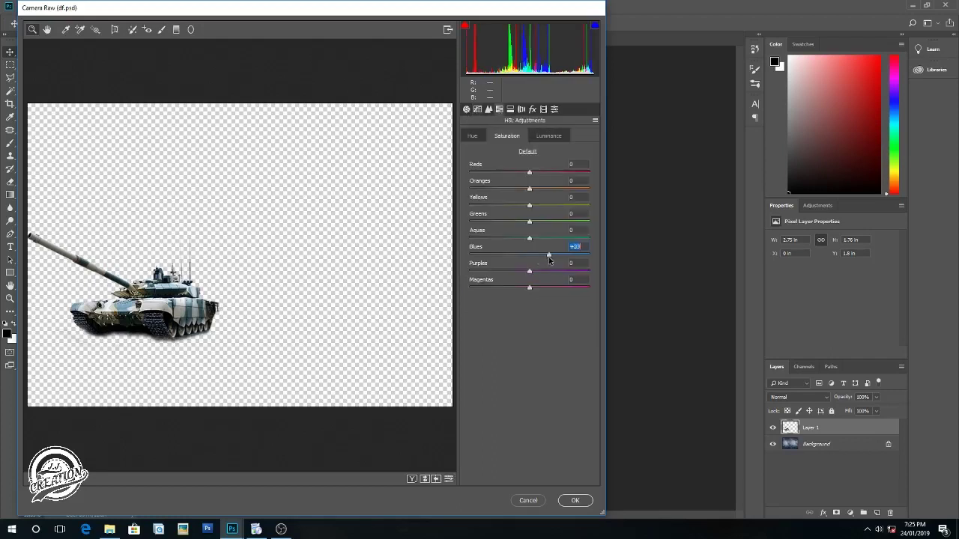
{"action": "left_click", "coordinate": [573, 502]}
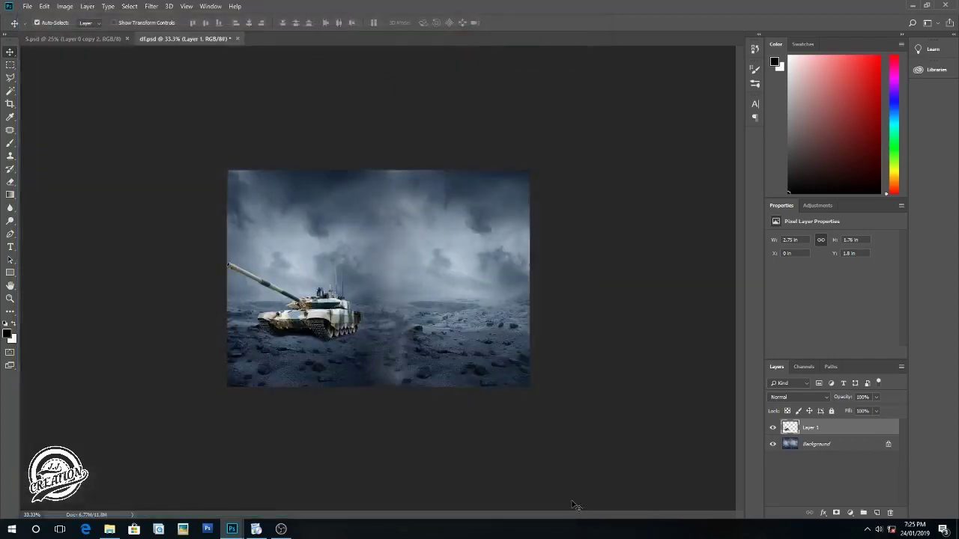
Enlarge the tank to about 118% and shift it slightly left.
{"action": "left_click_drag", "start_coordinate": [341, 343], "coordinate": [311, 324]}
{"action": "key", "text": "ctrl"}
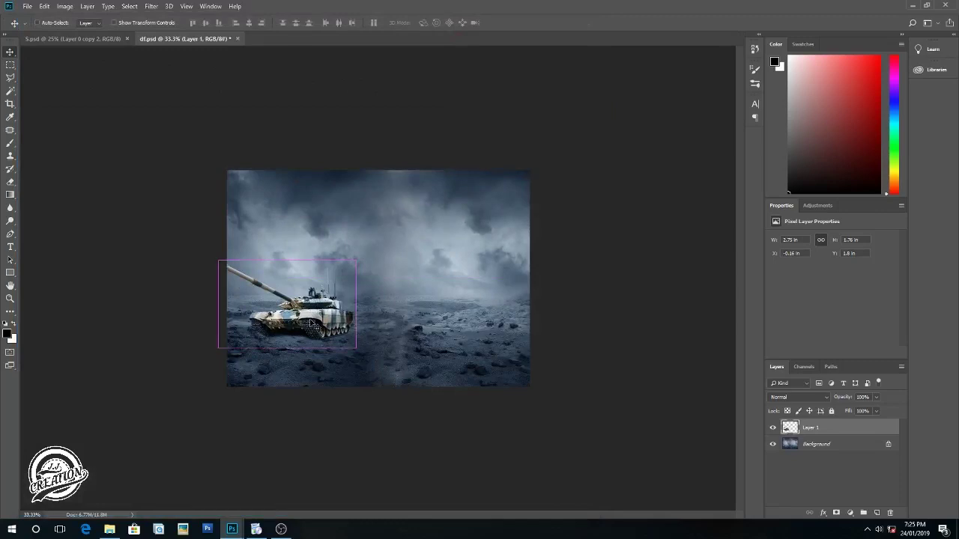
{"action": "key", "text": "ctrl+t"}
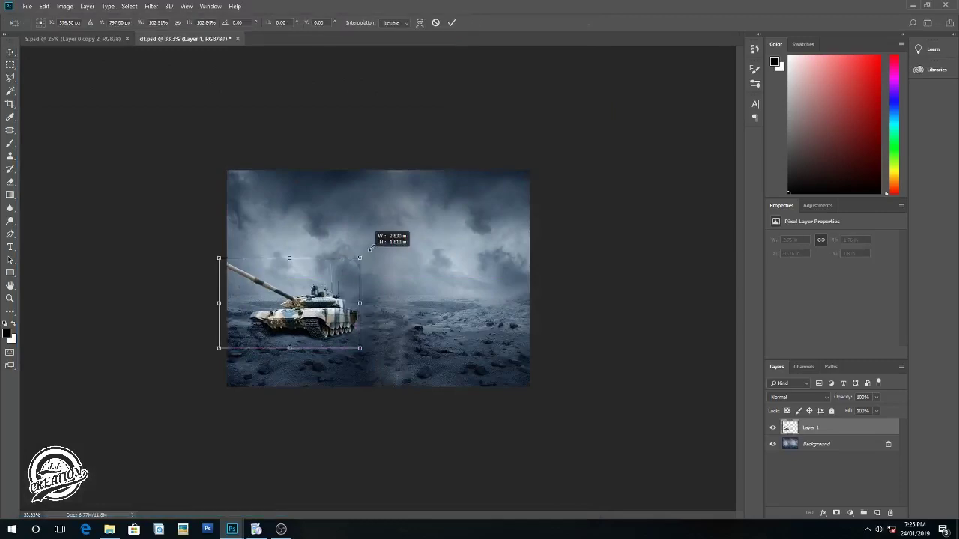
{"action": "left_click_drag", "start_coordinate": [357, 264], "coordinate": [380, 244]}
{"action": "left_click_drag", "start_coordinate": [346, 307], "coordinate": [322, 311]}
{"action": "key", "text": "Return"}
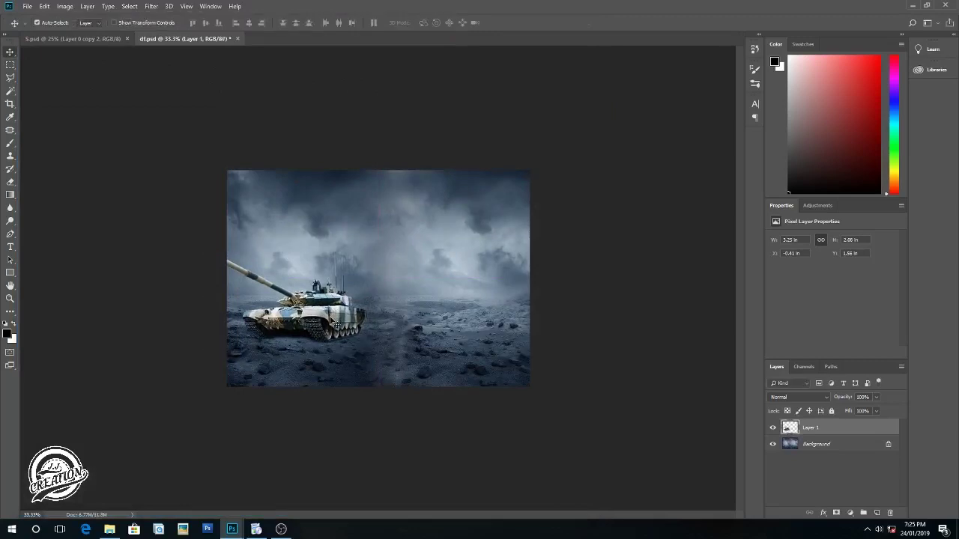
Duplicate the tank to the right, flip it horizontally and scale it smaller.
{"action": "left_click_drag", "start_coordinate": [331, 320], "coordinate": [477, 315]}
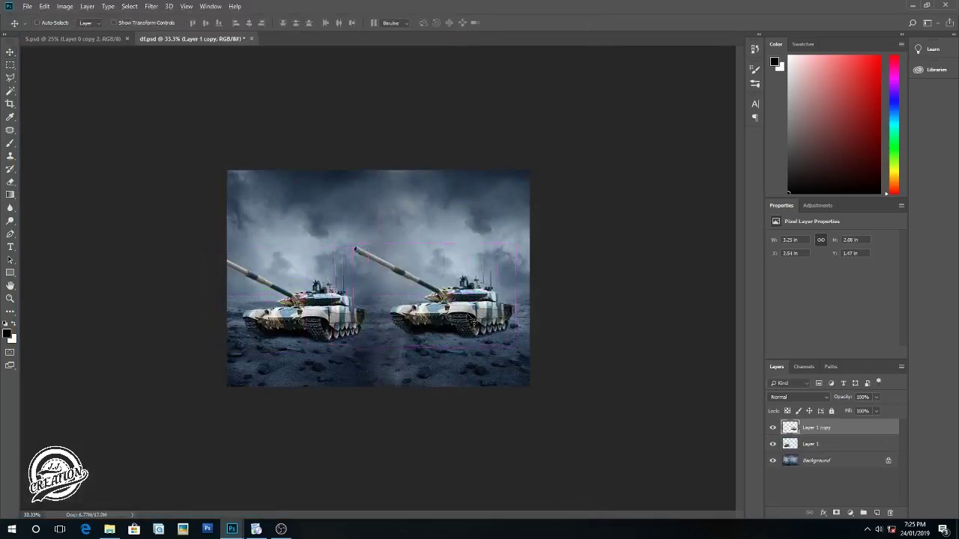
{"action": "key", "text": "ctrl+t"}
{"action": "right_click", "coordinate": [444, 295]}
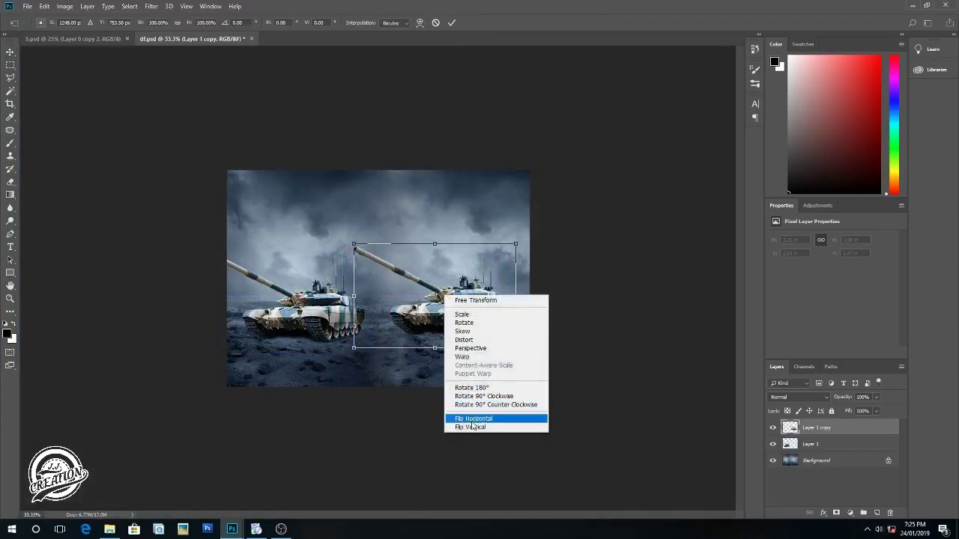
{"action": "left_click", "coordinate": [472, 419]}
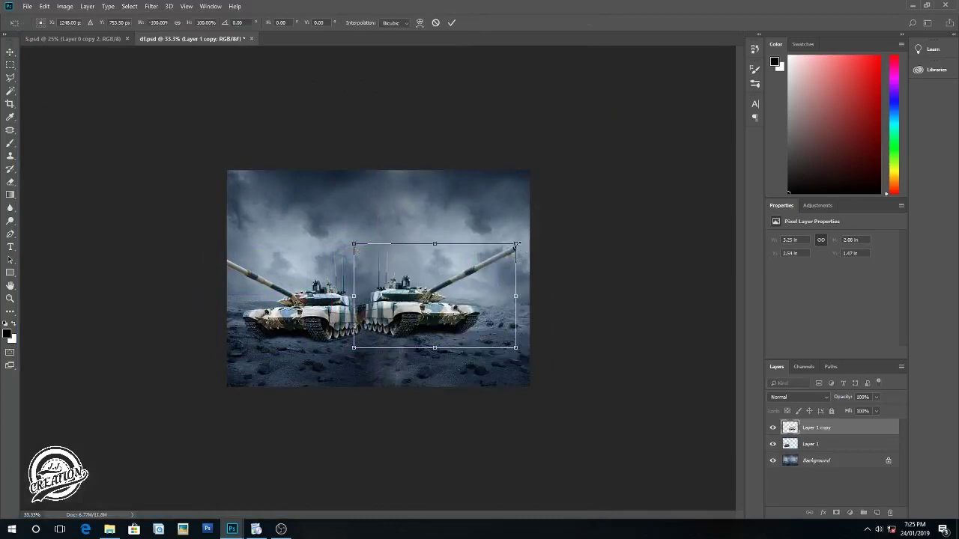
{"action": "left_click_drag", "start_coordinate": [516, 244], "coordinate": [440, 292]}
{"action": "mouse_move", "coordinate": [418, 323]}
{"action": "left_mouse_down"}
{"action": "mouse_move", "coordinate": [500, 315]}
{"action": "mouse_move", "coordinate": [492, 324]}
{"action": "left_mouse_up"}
{"action": "left_click_drag", "start_coordinate": [435, 286], "coordinate": [430, 293]}
{"action": "key", "text": "Return"}
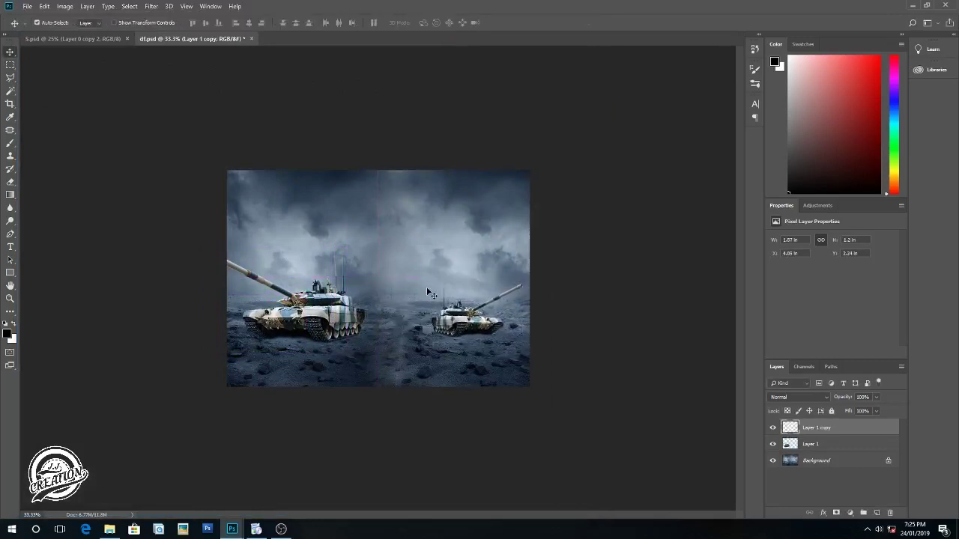
Duplicate the small tank toward the middle distance and shrink it further.
{"action": "left_click_drag", "start_coordinate": [465, 318], "coordinate": [410, 291]}
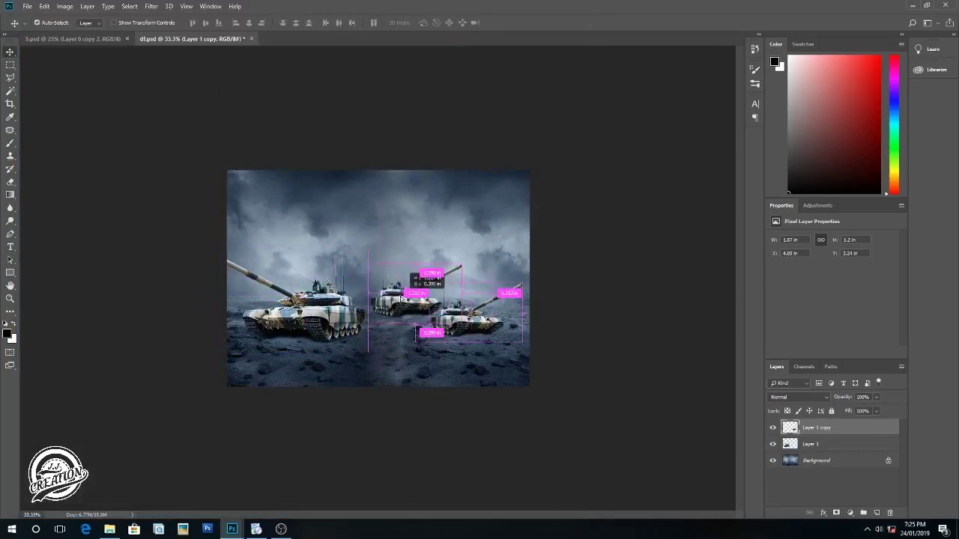
{"action": "key", "text": "ctrl+t"}
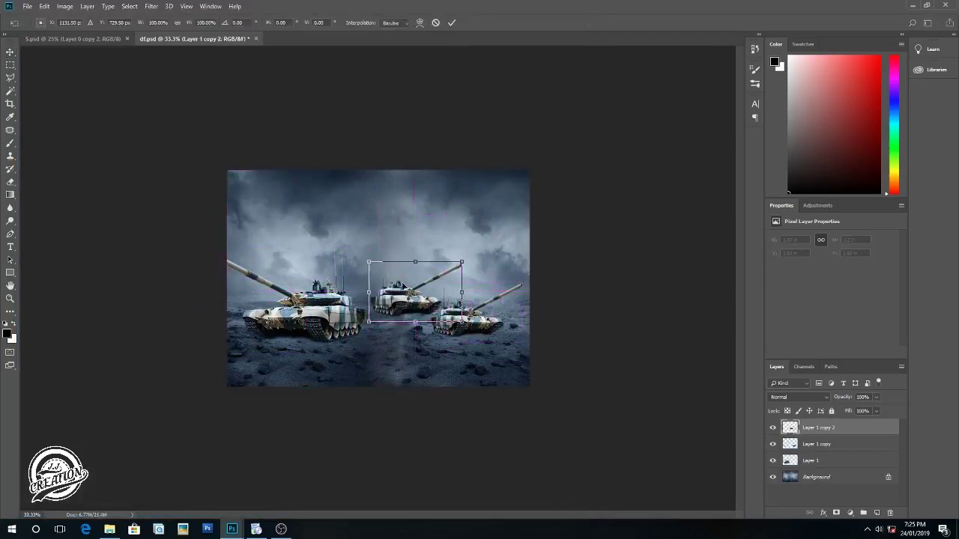
{"action": "left_click_drag", "start_coordinate": [464, 260], "coordinate": [411, 277]}
{"action": "key", "text": "Return"}
Fine-tune the positions of the big, tiny and right-hand tanks.
{"action": "left_click", "coordinate": [347, 335]}
{"action": "right_click", "coordinate": [329, 315]}
{"action": "left_click", "coordinate": [352, 320]}
{"action": "left_click_drag", "start_coordinate": [339, 325], "coordinate": [330, 333]}
{"action": "right_click", "coordinate": [390, 313]}
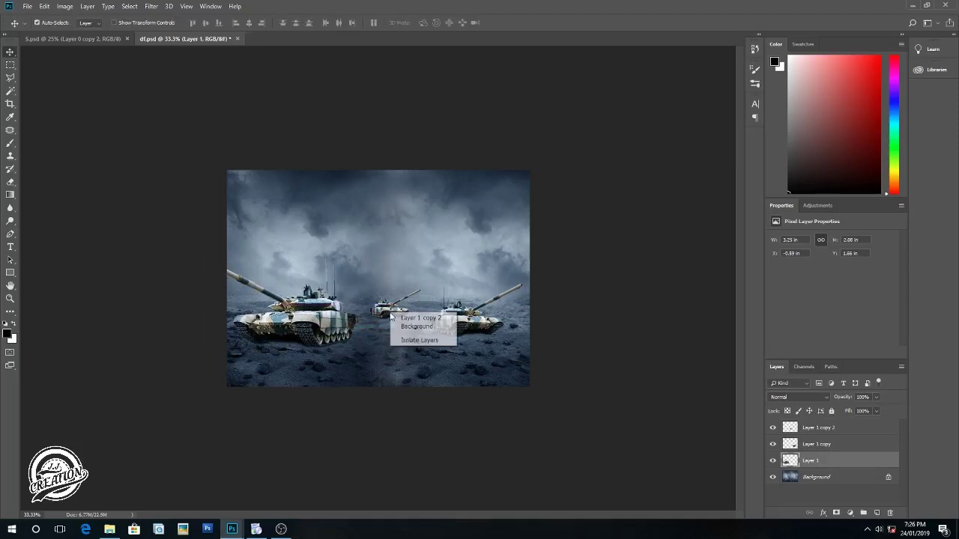
{"action": "left_click", "coordinate": [395, 318]}
{"action": "left_click_drag", "start_coordinate": [396, 319], "coordinate": [395, 320]}
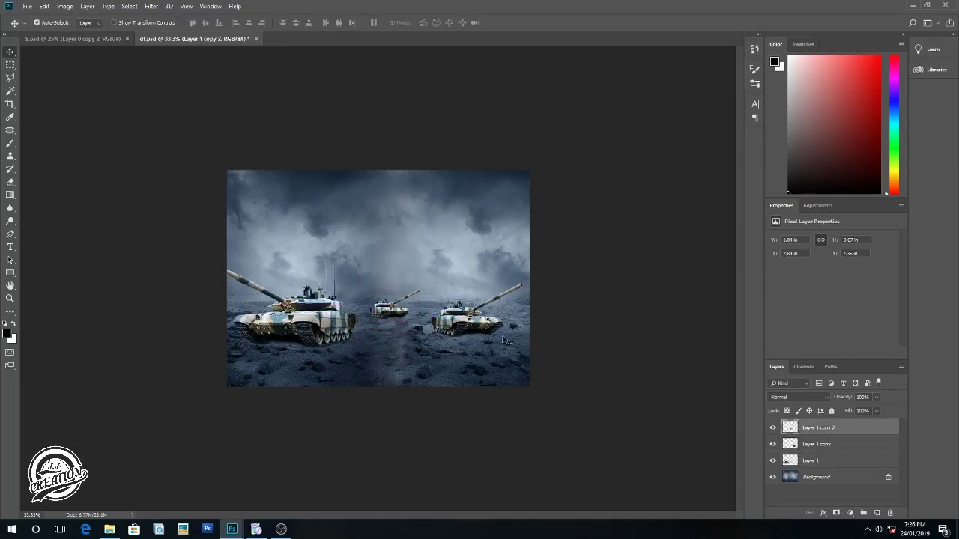
{"action": "left_click_drag", "start_coordinate": [479, 328], "coordinate": [493, 332]}
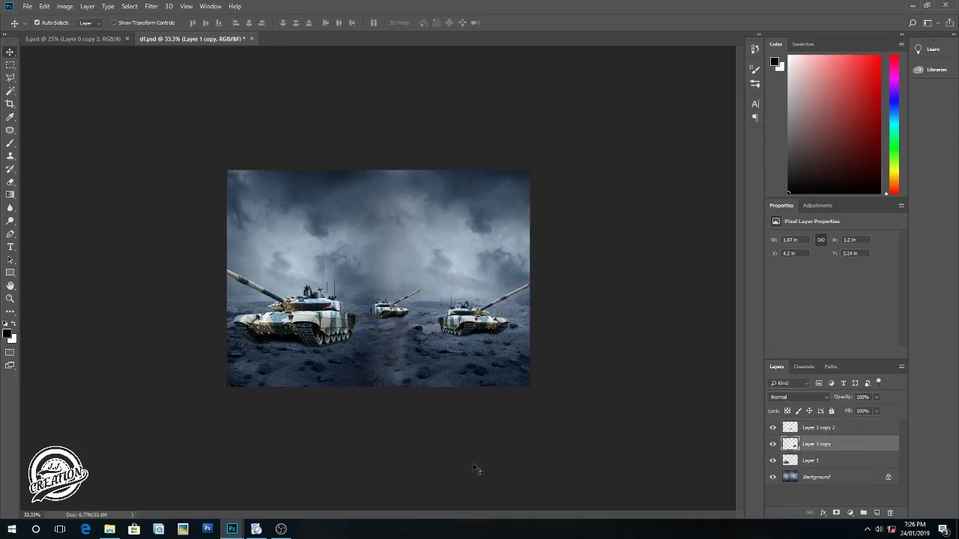
Select only the big tank's layer and open the Lens Blur filter.
{"action": "left_click", "coordinate": [805, 460], "text": "ctrl"}
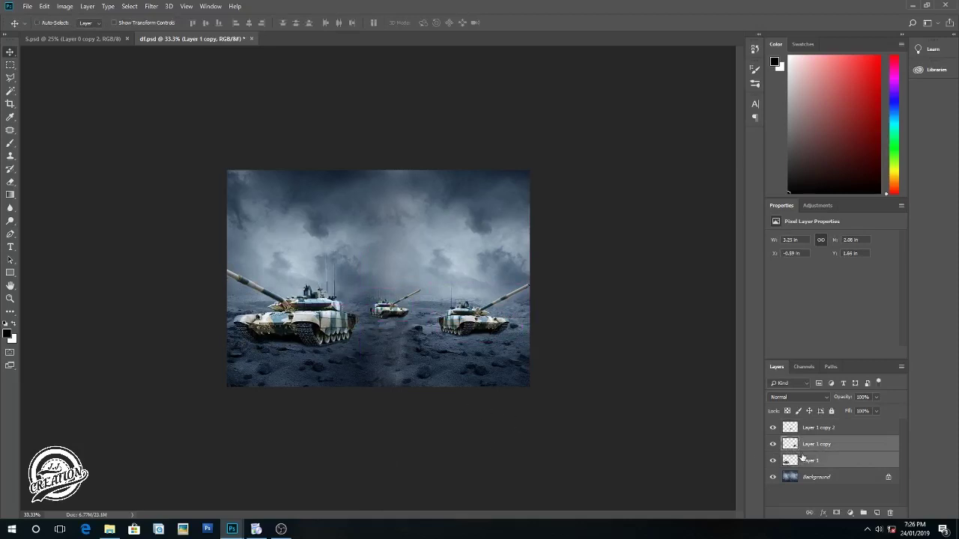
{"action": "left_click", "coordinate": [811, 429], "text": "ctrl"}
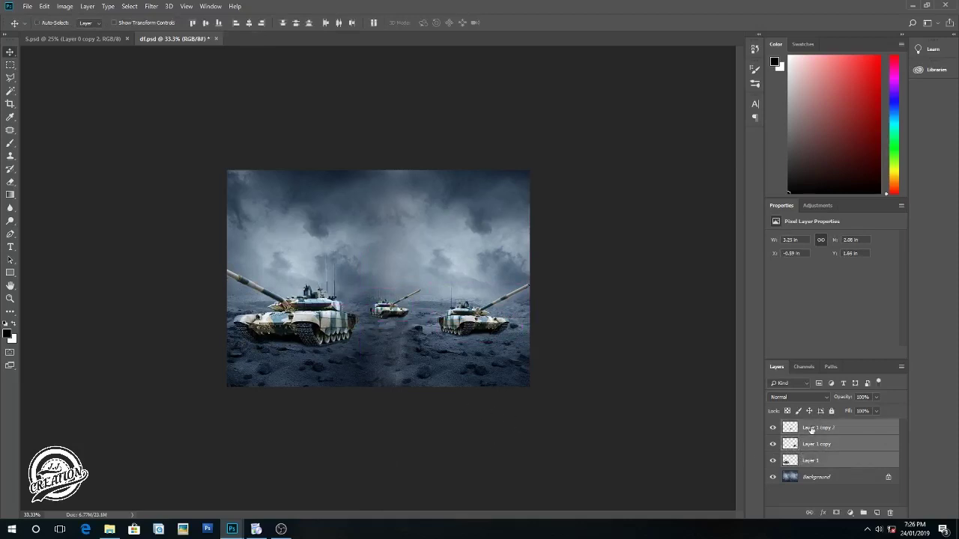
{"action": "left_click", "coordinate": [151, 6]}
{"action": "left_click", "coordinate": [148, 6]}
{"action": "left_click", "coordinate": [148, 6]}
{"action": "left_click", "coordinate": [142, 38]}
{"action": "left_click", "coordinate": [838, 463]}
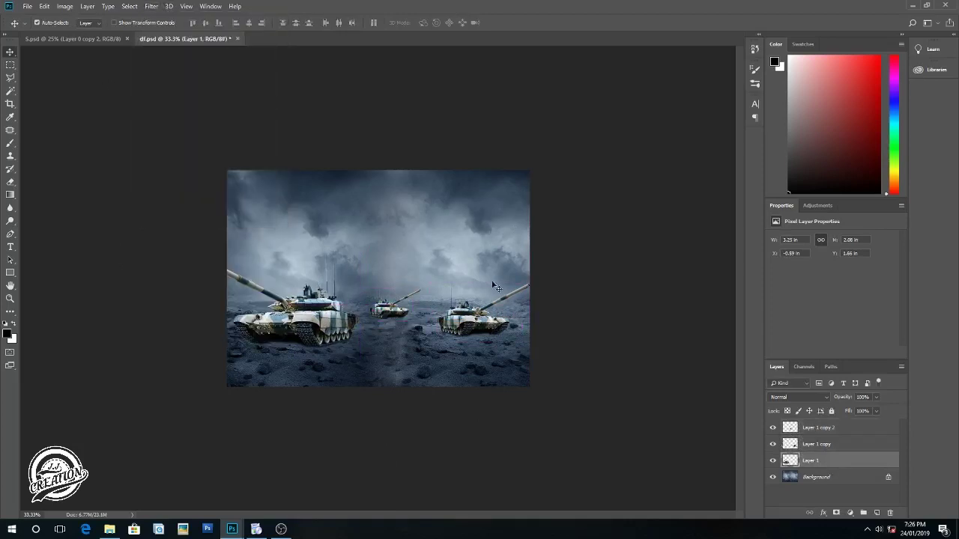
{"action": "left_click", "coordinate": [150, 6]}
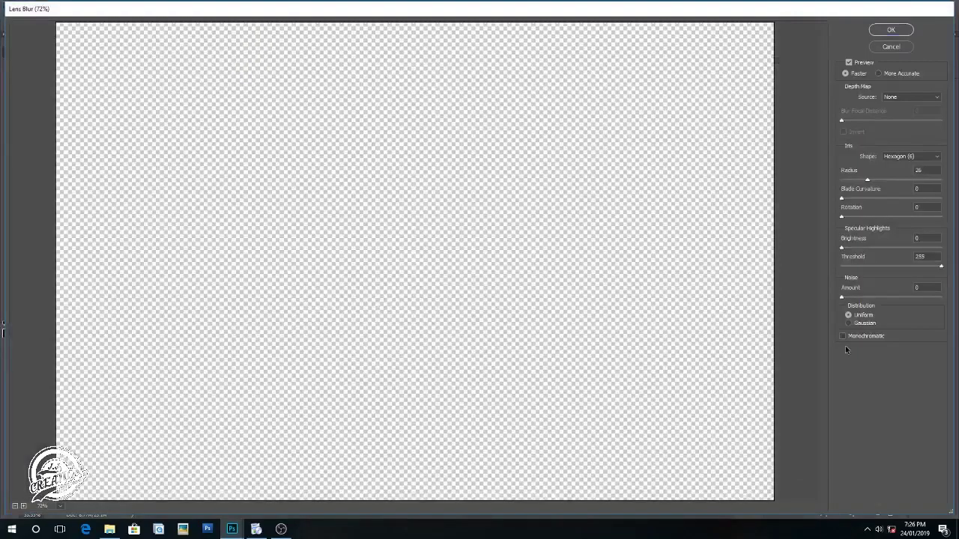
Lens-blur the big tank at radius 3 and the right-hand tank at radius 8.
{"action": "left_click_drag", "start_coordinate": [859, 180], "coordinate": [848, 182]}
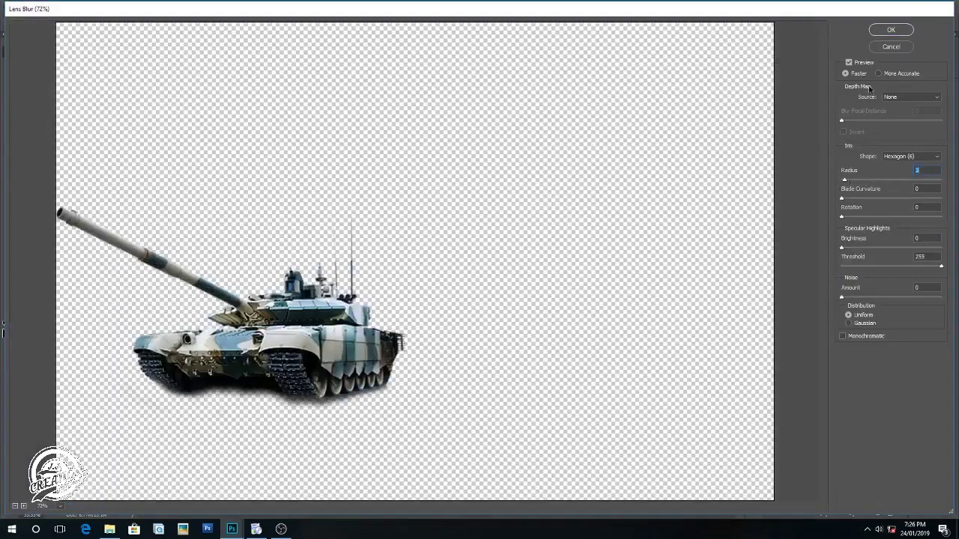
{"action": "left_click", "coordinate": [890, 29]}
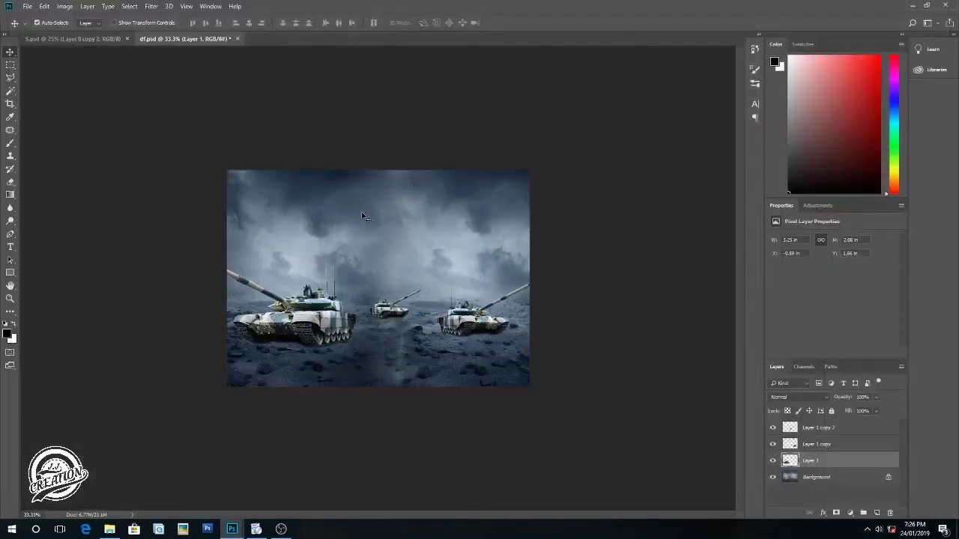
{"action": "left_click", "coordinate": [492, 335]}
{"action": "left_click", "coordinate": [151, 6]}
{"action": "mouse_move", "coordinate": [202, 120]}
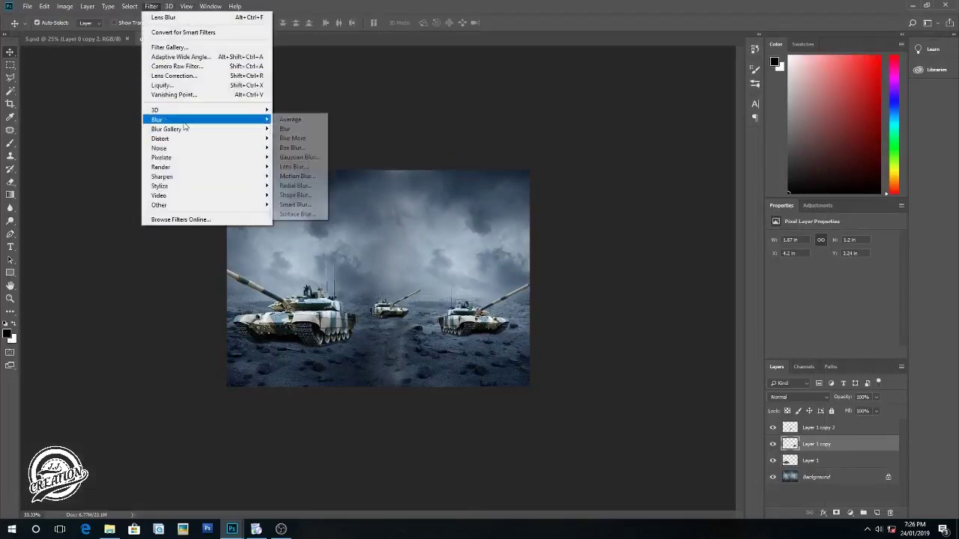
{"action": "left_click", "coordinate": [297, 166]}
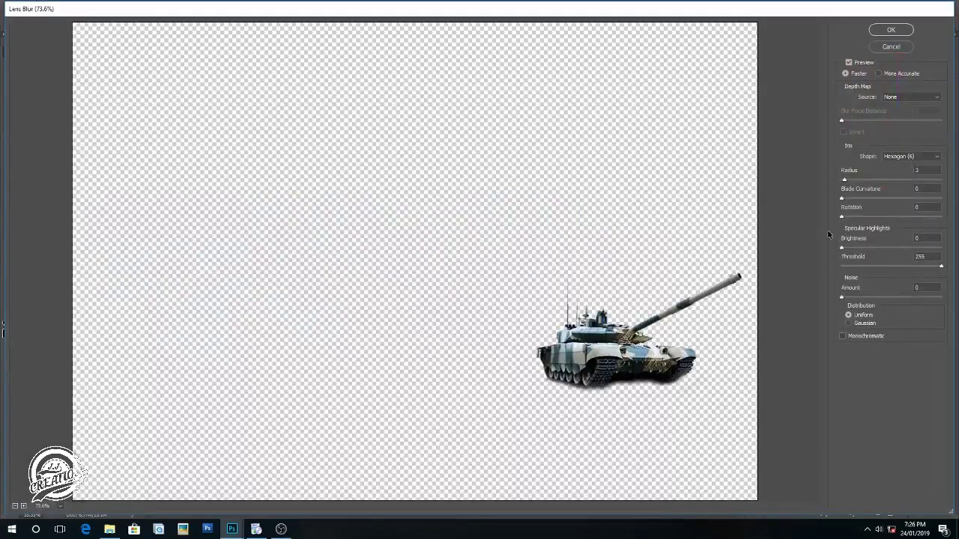
{"action": "left_click", "coordinate": [918, 171]}
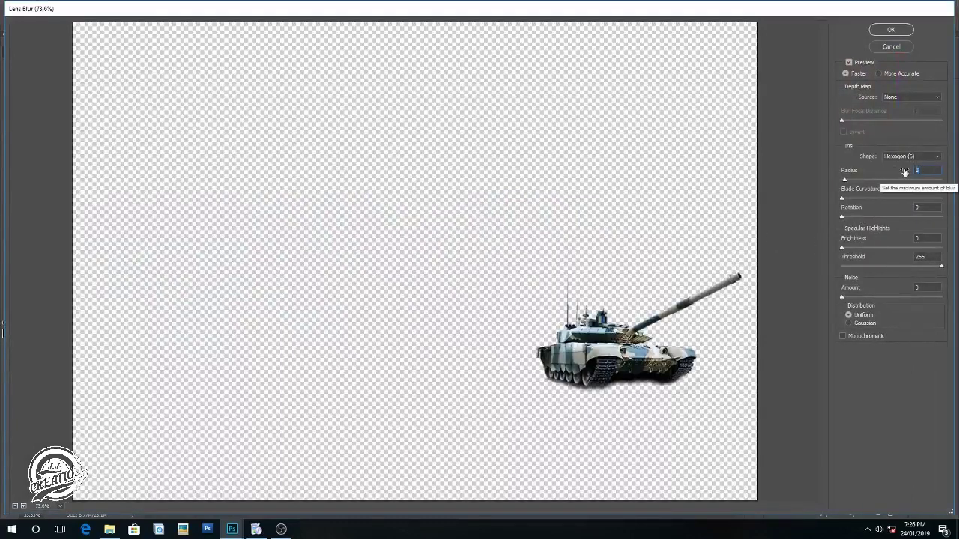
{"action": "type", "text": "6"}
{"action": "left_click_drag", "start_coordinate": [905, 172], "coordinate": [899, 171]}
{"action": "key", "text": "Up"}
{"action": "key", "text": "Up"}
{"action": "key", "text": "Up"}
{"action": "key", "text": "Up"}
{"action": "key", "text": "Up"}
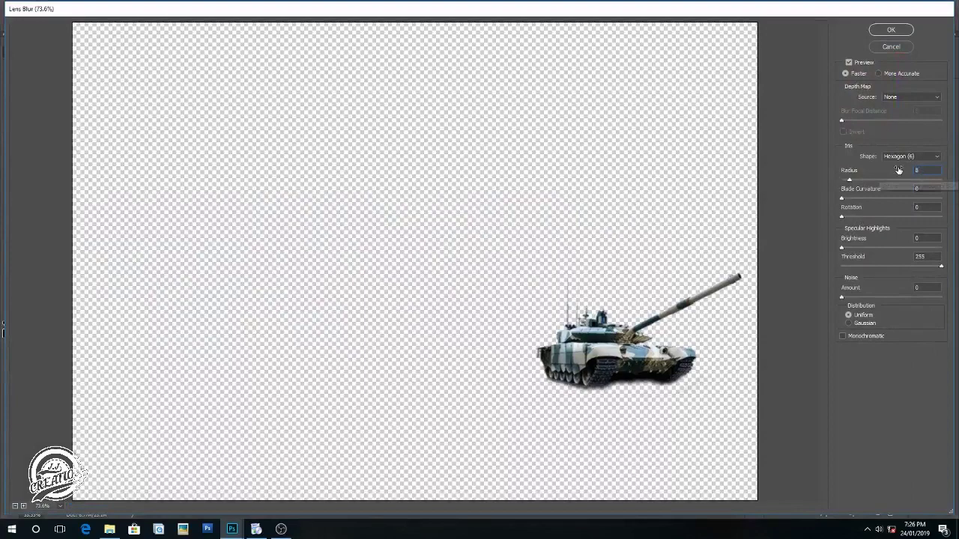
{"action": "left_click", "coordinate": [892, 31]}
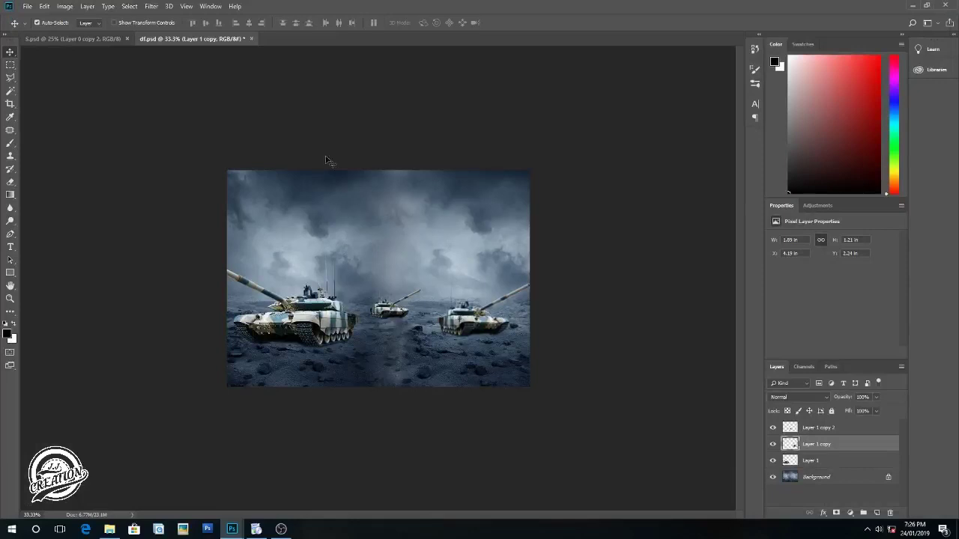
Apply a radius 5 Lens Blur to the tiny mid-distance tank on Layer 1 copy 2.
{"action": "left_click", "coordinate": [150, 7]}
{"action": "left_click", "coordinate": [795, 438]}
{"action": "left_click", "coordinate": [795, 428]}
{"action": "left_click", "coordinate": [151, 7]}
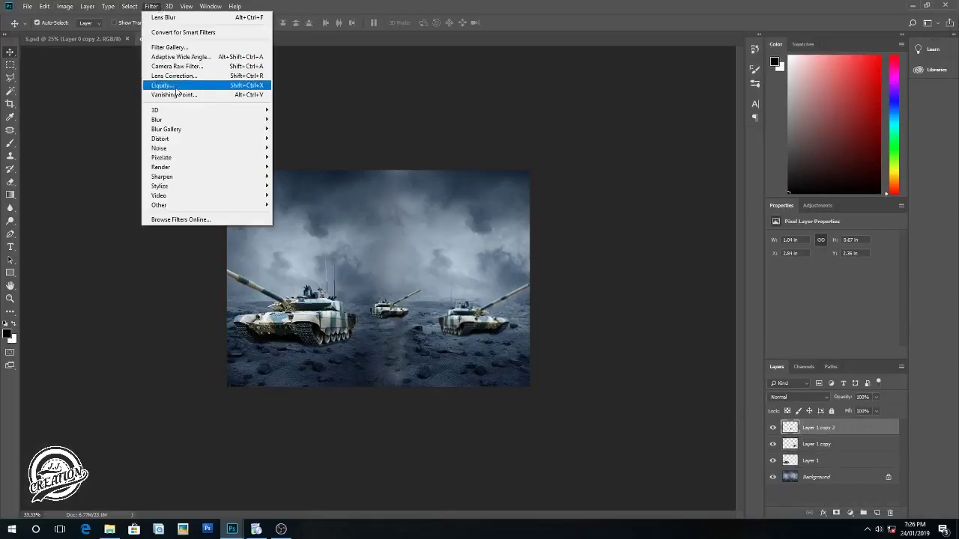
{"action": "mouse_move", "coordinate": [156, 120]}
{"action": "left_click", "coordinate": [300, 171]}
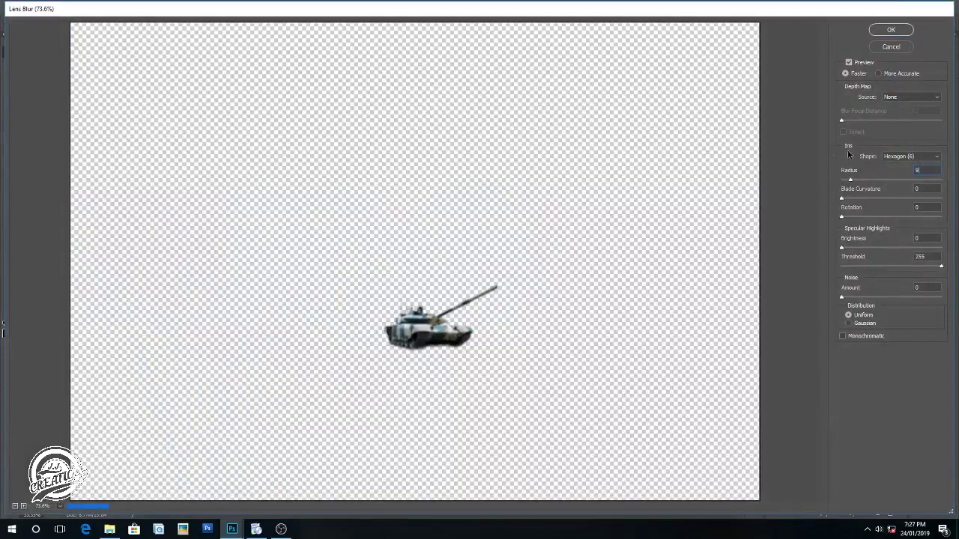
{"action": "type", "text": "5"}
{"action": "left_click", "coordinate": [909, 30]}
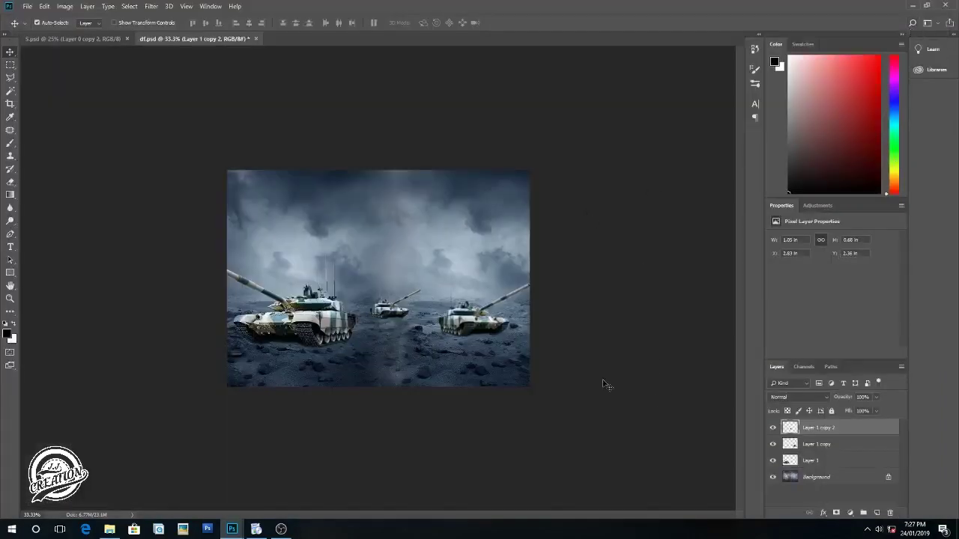
Open indian-flag-png-1.png and drag its flag layer toward the tank composite's tab.
{"action": "left_click", "coordinate": [76, 40]}
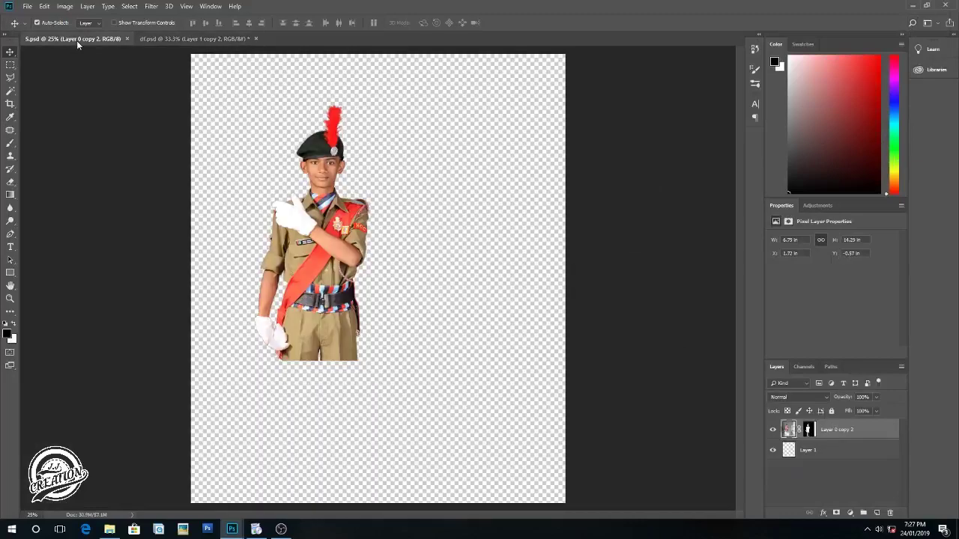
{"action": "left_click_drag", "start_coordinate": [197, 58], "coordinate": [99, 23]}
{"action": "left_click", "coordinate": [27, 6]}
{"action": "left_click", "coordinate": [37, 24]}
{"action": "left_click", "coordinate": [399, 82]}
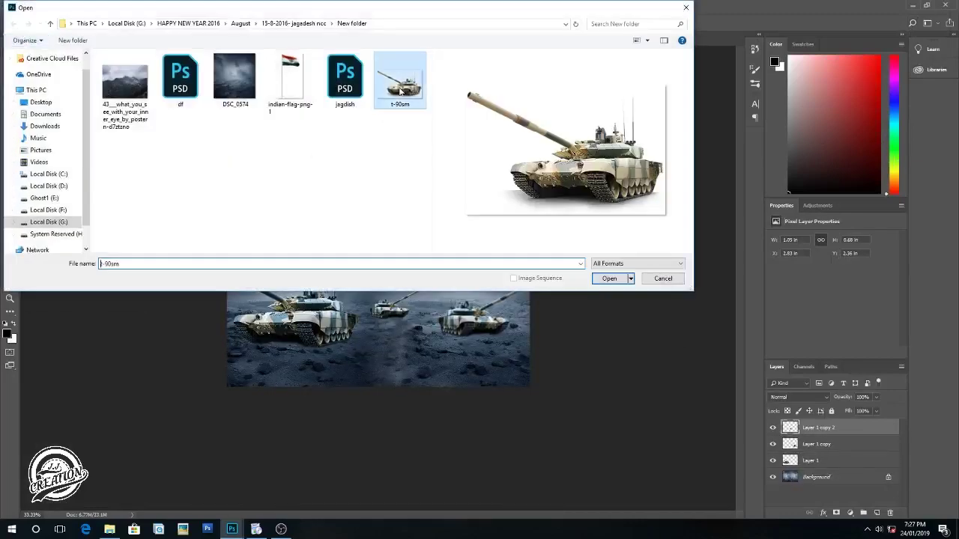
{"action": "left_click", "coordinate": [344, 79]}
{"action": "left_click", "coordinate": [291, 82]}
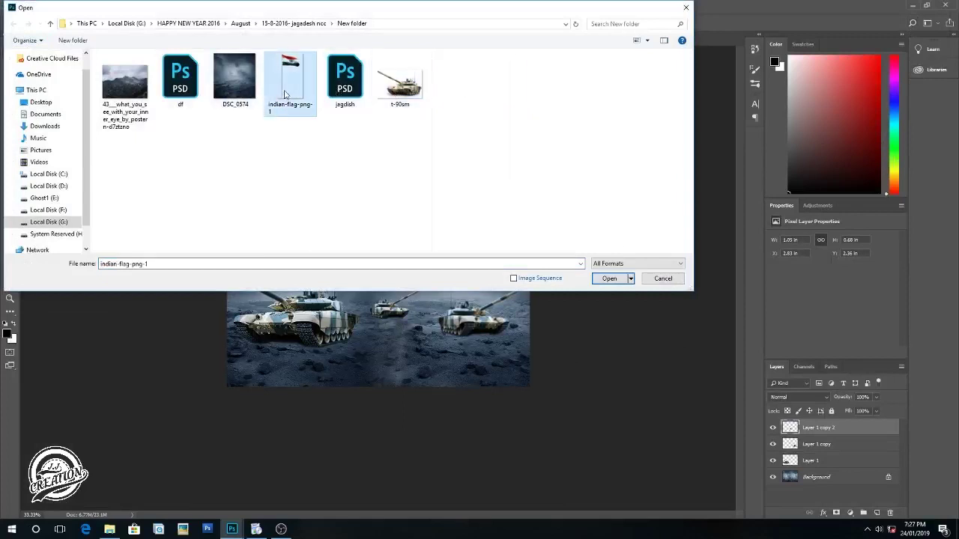
{"action": "left_click", "coordinate": [600, 280]}
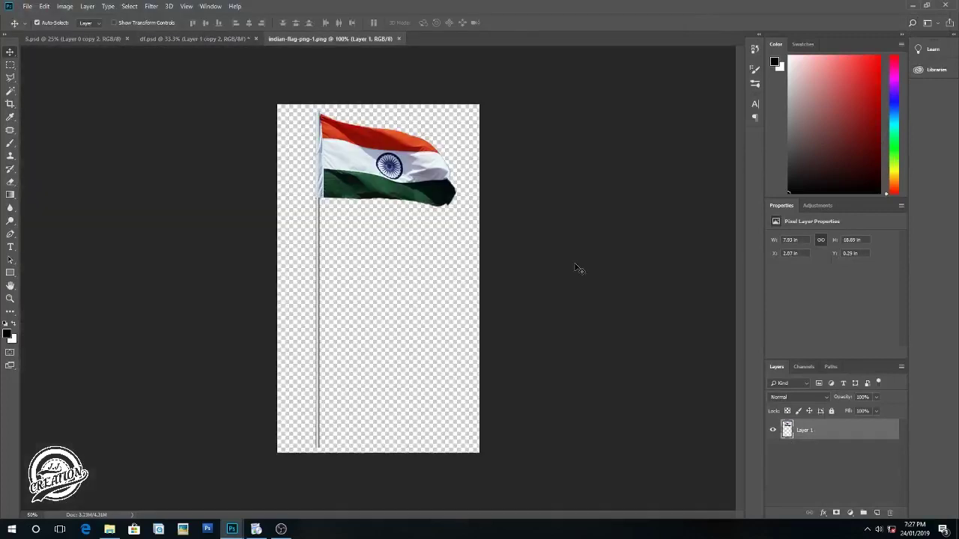
{"action": "left_click_drag", "start_coordinate": [363, 179], "coordinate": [211, 55]}
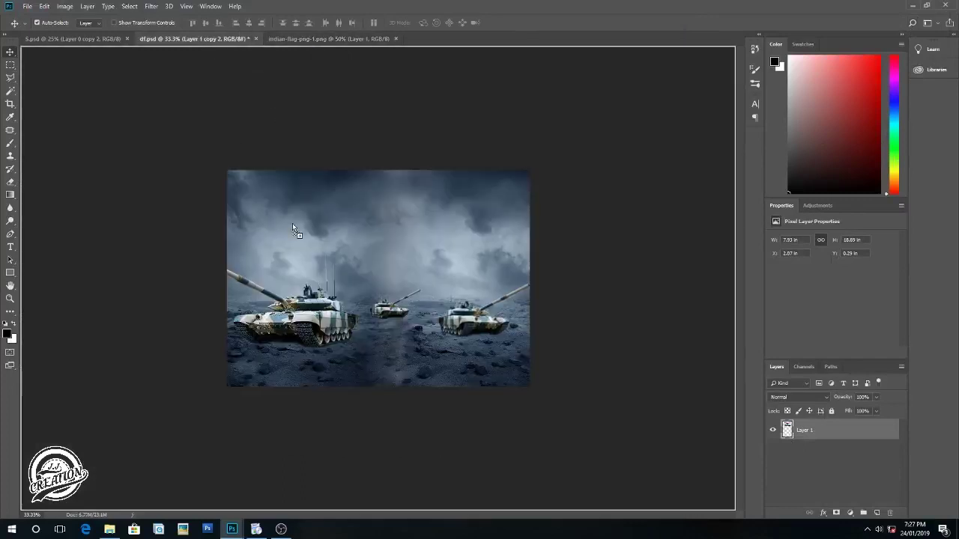
Drop the flag into the tank scene as Layer 2 and move it left.
{"action": "left_click_drag", "start_coordinate": [211, 55], "coordinate": [293, 224]}
{"action": "left_click", "coordinate": [247, 217], "text": "shift"}
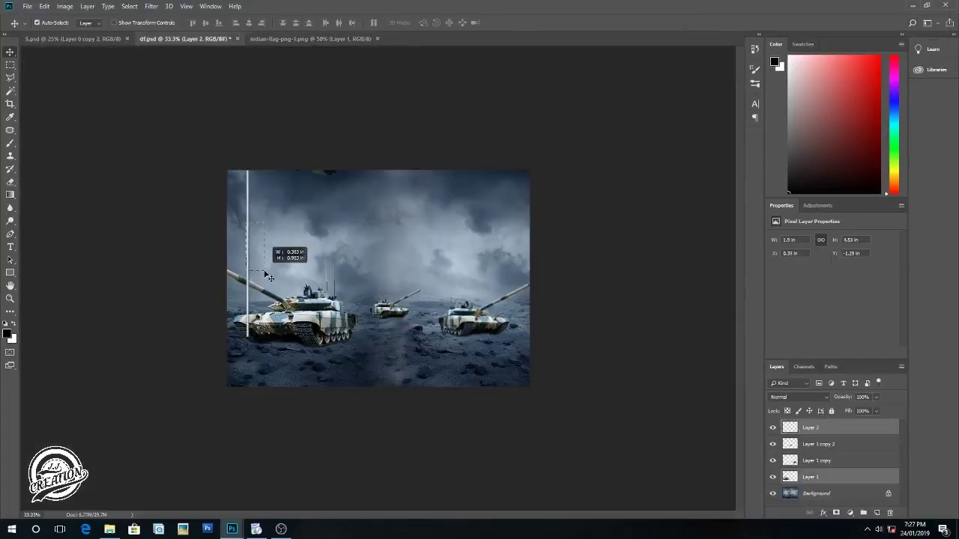
{"action": "mouse_move", "coordinate": [248, 215]}
{"action": "left_mouse_down"}
{"action": "mouse_move", "coordinate": [414, 315]}
{"action": "mouse_move", "coordinate": [459, 255]}
{"action": "left_mouse_up"}
{"action": "left_click", "coordinate": [825, 430]}
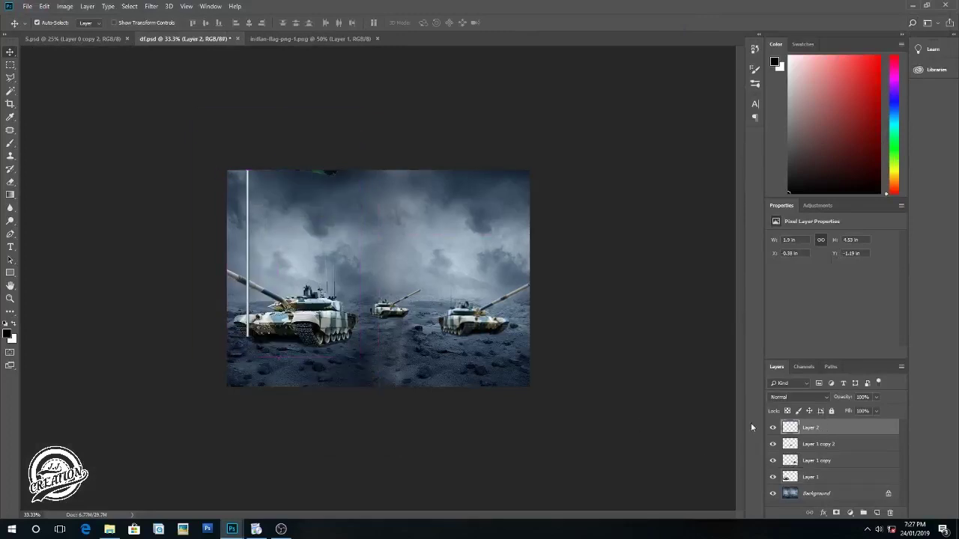
Shrink the flag onto the big left tank's turret and adjust its layer order.
{"action": "key", "text": "ctrl+t"}
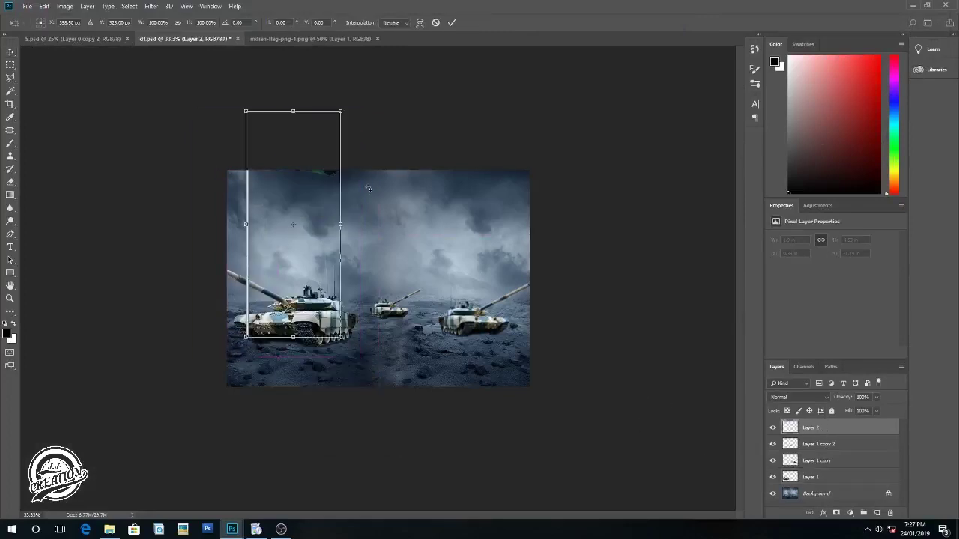
{"action": "mouse_move", "coordinate": [252, 111]}
{"action": "left_mouse_down"}
{"action": "mouse_move", "coordinate": [363, 241]}
{"action": "mouse_move", "coordinate": [334, 237]}
{"action": "left_mouse_up"}
{"action": "key", "text": "ctrl+plus"}
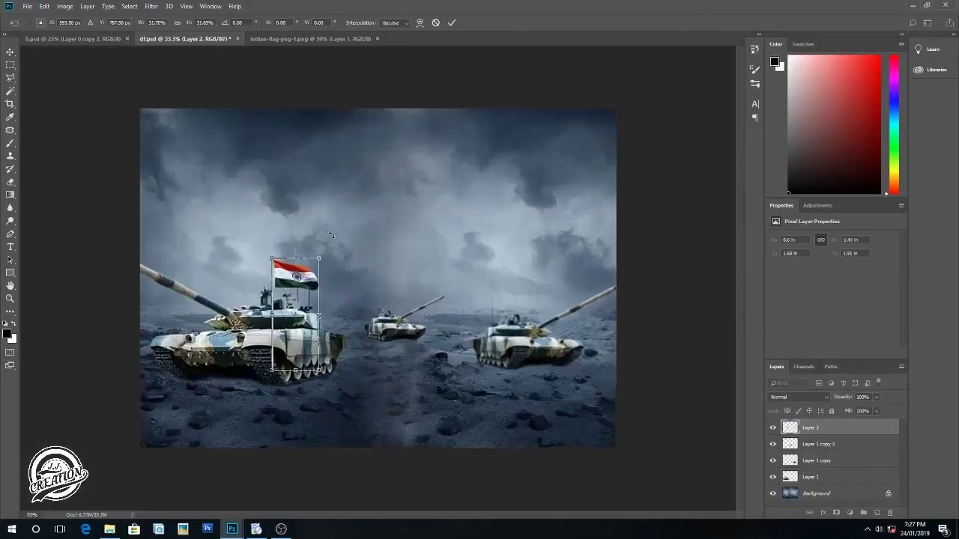
{"action": "key", "text": "ctrl+plus"}
{"action": "key", "text": "ctrl+plus"}
{"action": "left_click_drag", "start_coordinate": [201, 284], "coordinate": [192, 247]}
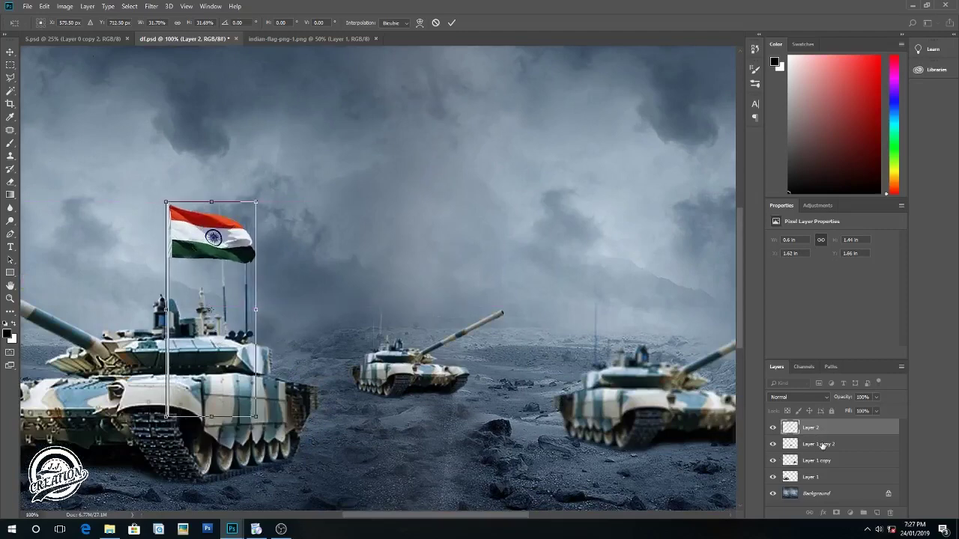
{"action": "key", "text": "Return"}
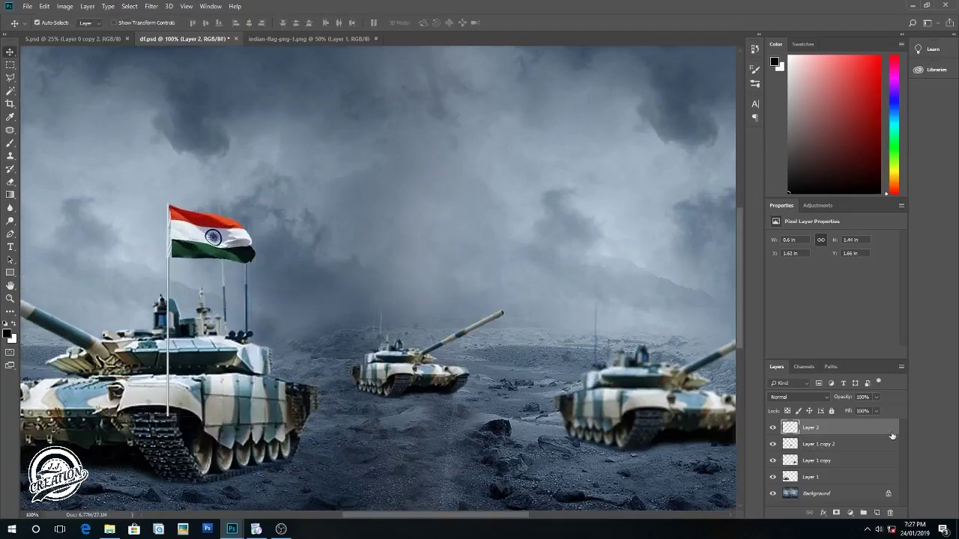
{"action": "left_click_drag", "start_coordinate": [857, 434], "coordinate": [858, 447]}
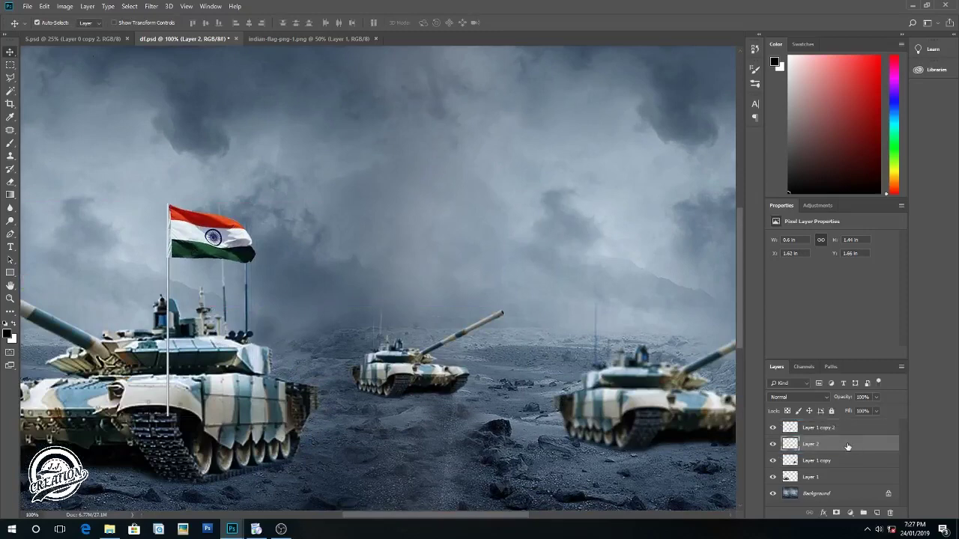
{"action": "key", "text": "ctrl+bracketright"}
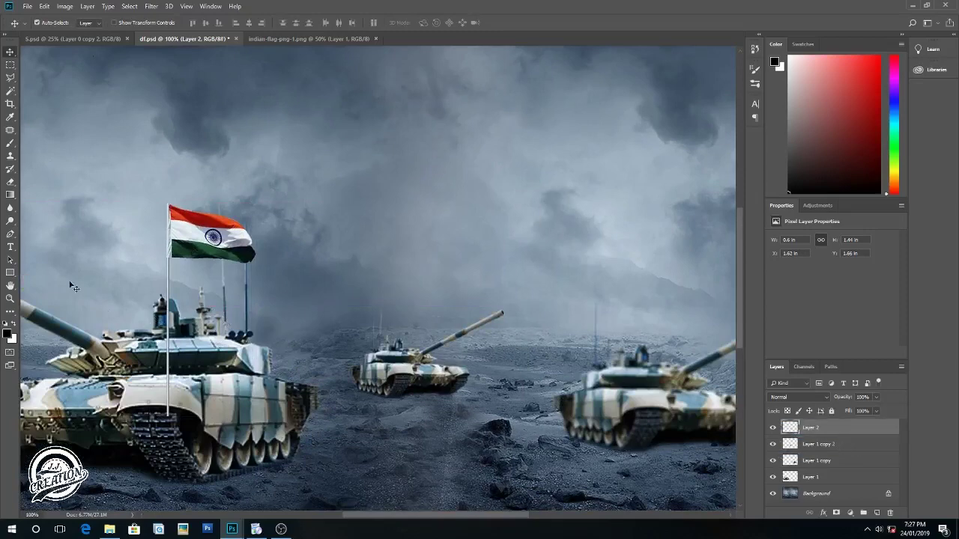
Erase the lower flagpole over the left tank's body with a soft 45 px eraser at 300%.
{"action": "left_click", "coordinate": [10, 182]}
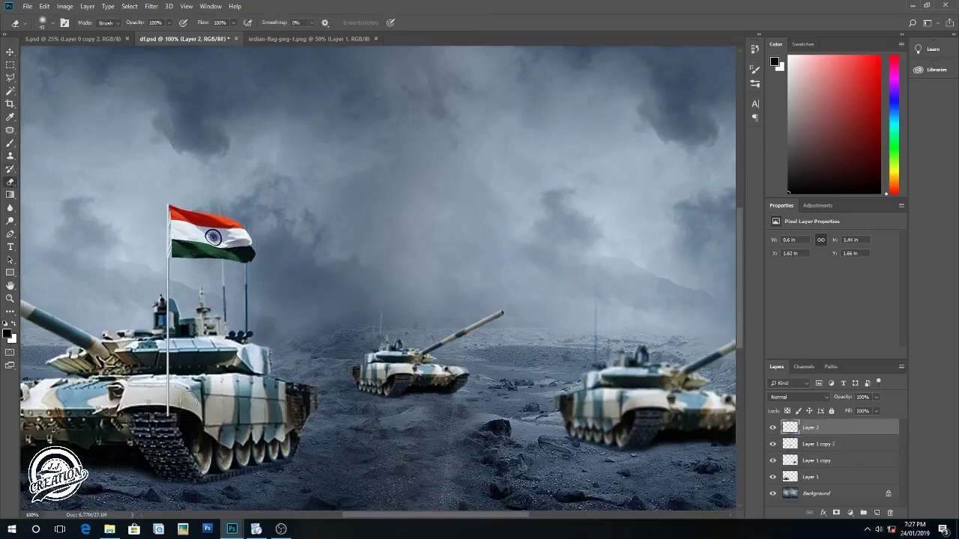
{"action": "left_click", "coordinate": [50, 24]}
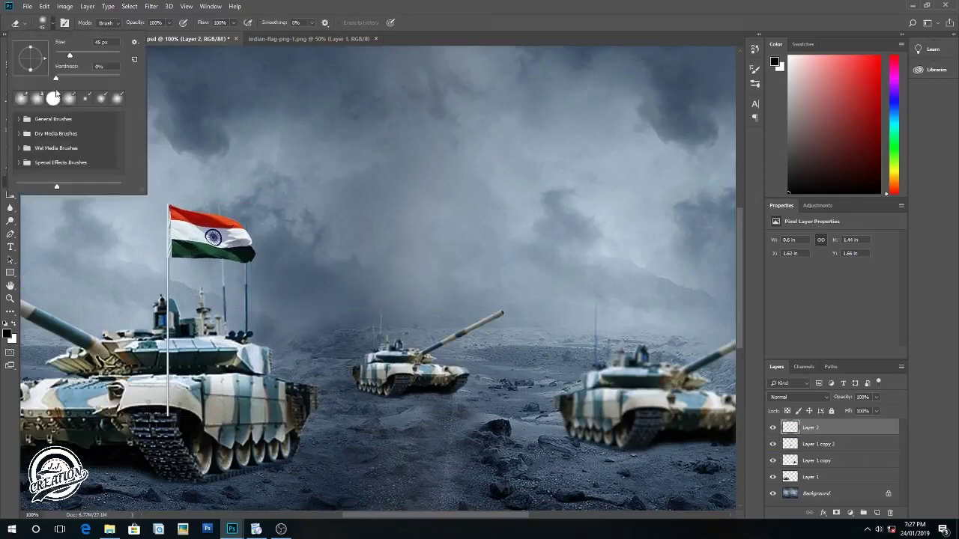
{"action": "key", "text": "ctrl+plus"}
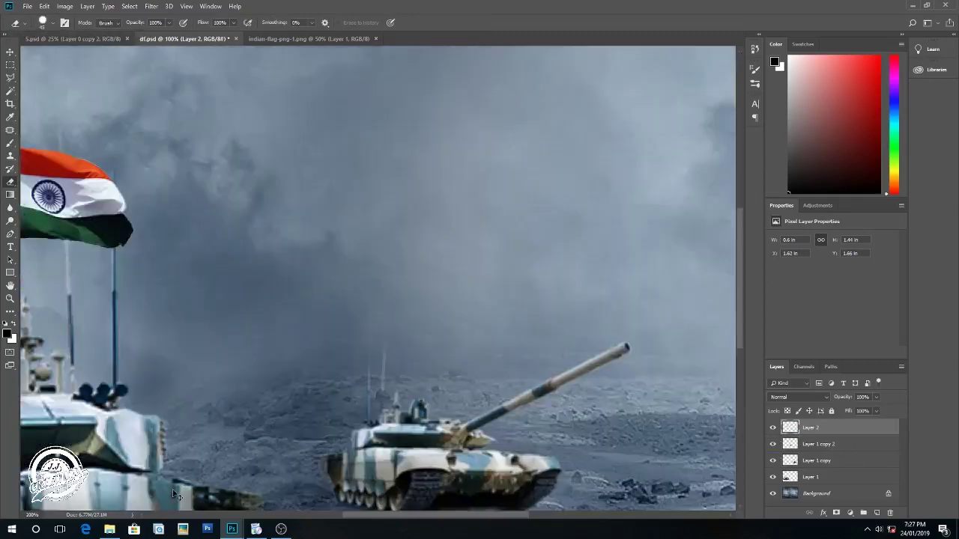
{"action": "key", "text": "ctrl+plus"}
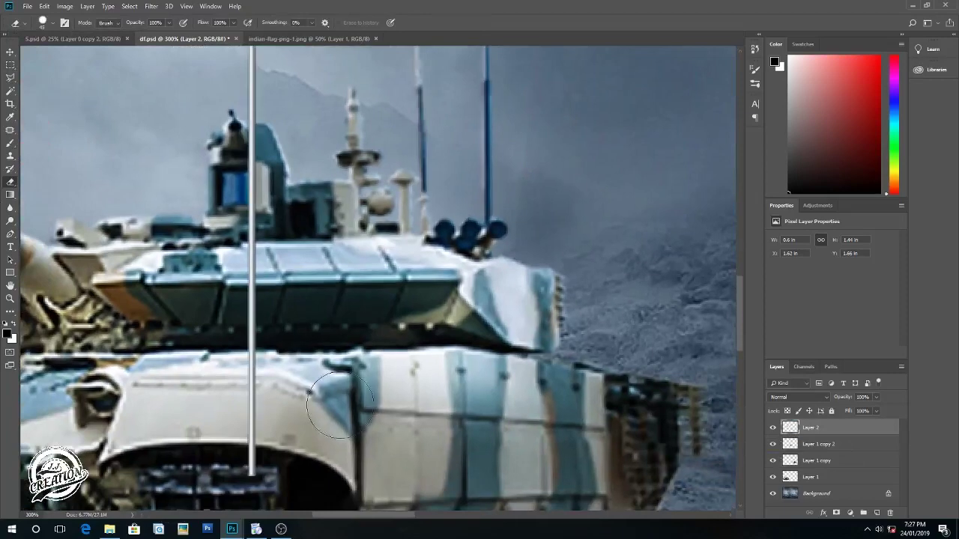
{"action": "left_click_drag", "start_coordinate": [253, 483], "coordinate": [247, 157]}
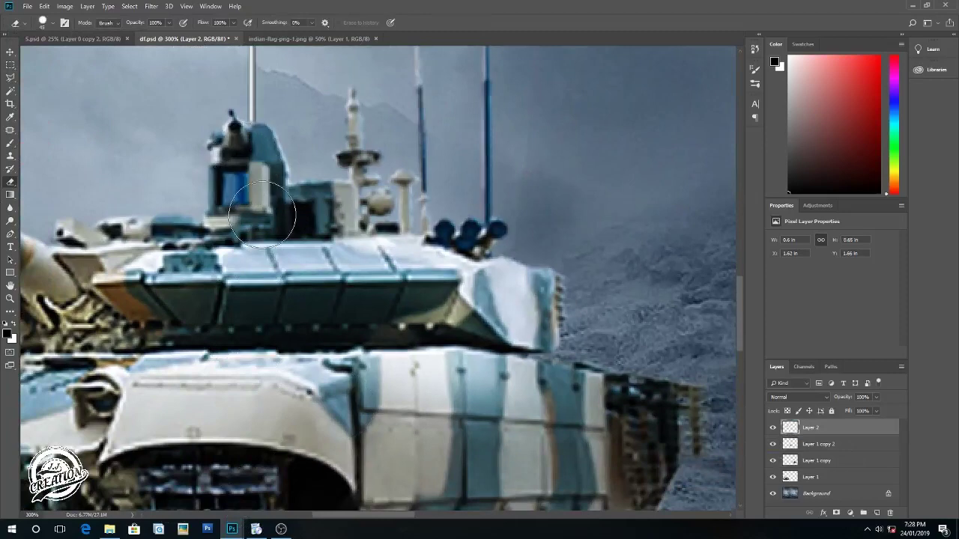
{"action": "key", "text": "ctrl+z"}
{"action": "left_click_drag", "start_coordinate": [252, 480], "coordinate": [249, 262]}
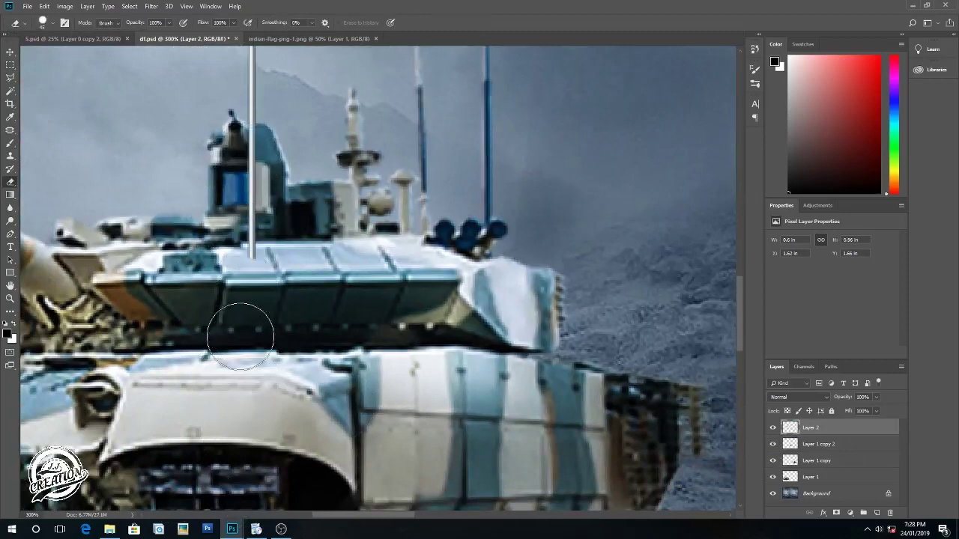
Erase the remaining pole up to the turret, including in front of its blue window.
{"action": "key", "text": "ctrl+plus"}
{"action": "mouse_move", "coordinate": [213, 259]}
{"action": "left_mouse_down"}
{"action": "mouse_move", "coordinate": [206, 146]}
{"action": "mouse_move", "coordinate": [242, 278]}
{"action": "mouse_move", "coordinate": [438, 352]}
{"action": "left_mouse_up"}
{"action": "key", "text": "ctrl+plus"}
{"action": "key", "text": "ctrl+plus"}
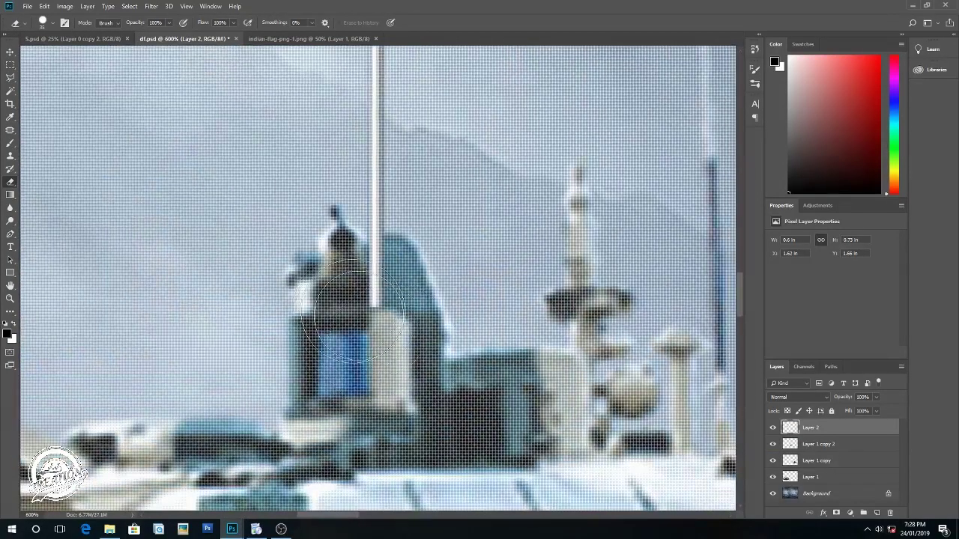
{"action": "key", "text": "bracketleft"}
{"action": "left_click_drag", "start_coordinate": [377, 308], "coordinate": [376, 254]}
{"action": "key", "text": "ctrl+minus"}
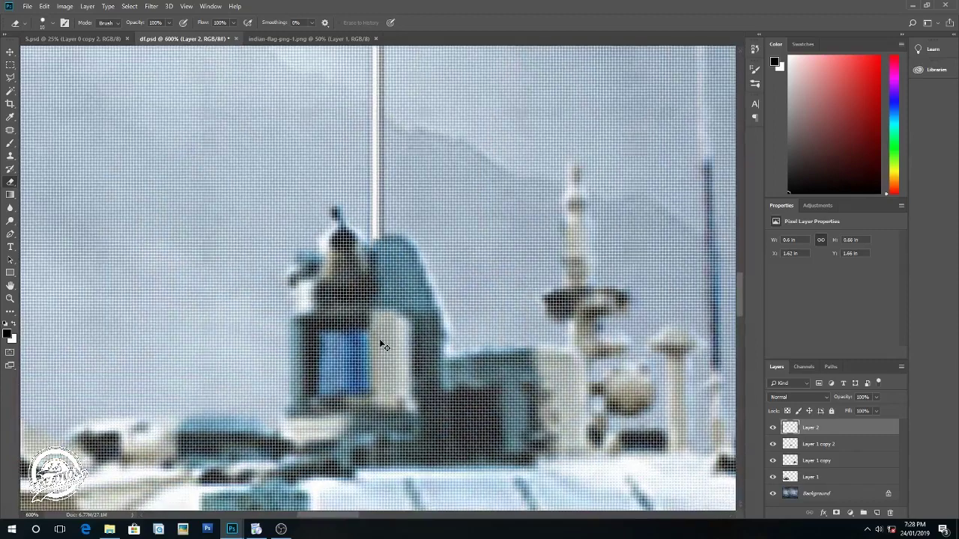
{"action": "key", "text": "ctrl+minus"}
{"action": "key", "text": "ctrl+minus"}
{"action": "key", "text": "ctrl+minus"}
{"action": "key", "text": "ctrl+minus"}
{"action": "key", "text": "ctrl+minus"}
{"action": "key", "text": "ctrl+minus"}
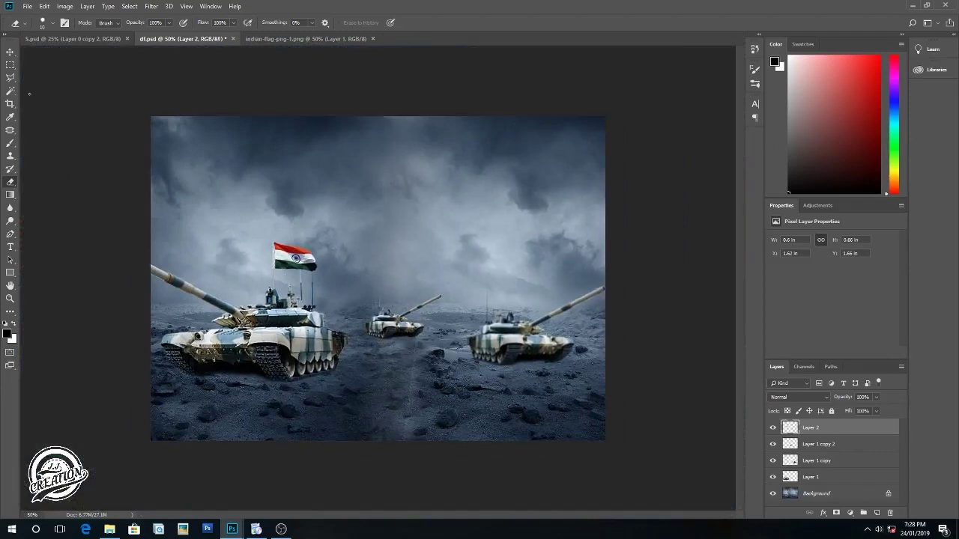
{"action": "left_click", "coordinate": [11, 53]}
Copy the flag onto the right-hand tank, nudge it up and apply a Gaussian Blur.
{"action": "left_click_drag", "start_coordinate": [296, 260], "coordinate": [530, 287]}
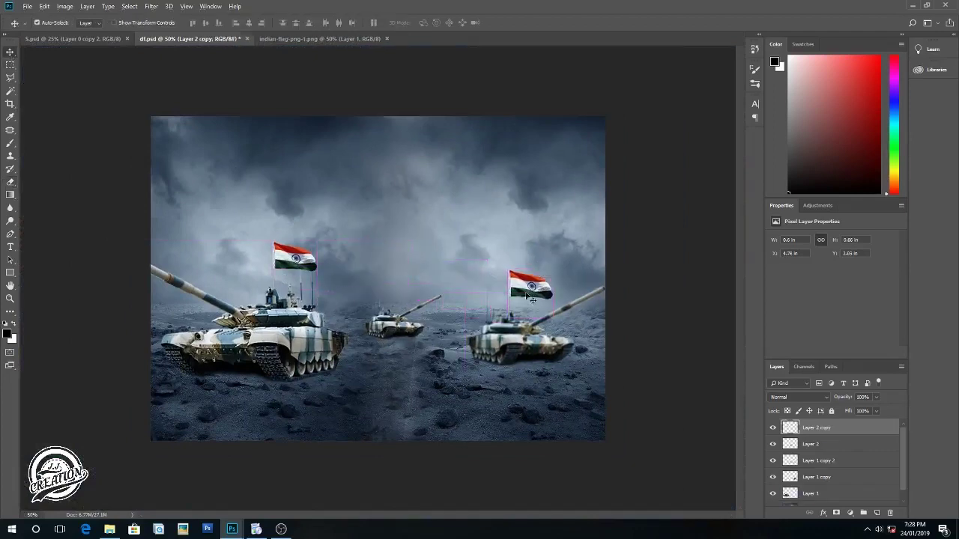
{"action": "key", "text": "ctrl+t"}
{"action": "left_click_drag", "start_coordinate": [530, 287], "coordinate": [518, 298]}
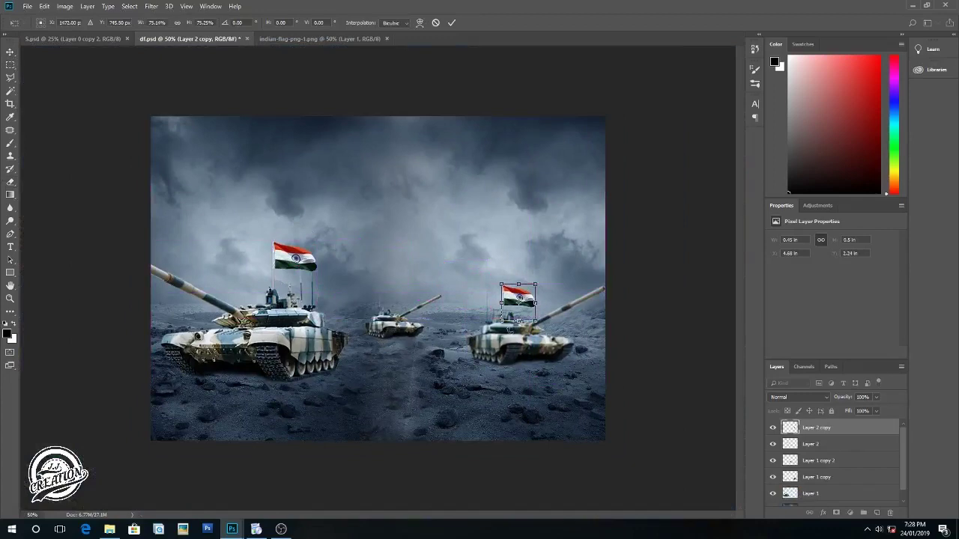
{"action": "key", "text": "Return"}
{"action": "key", "text": "Up"}
{"action": "key", "text": "Up"}
{"action": "key", "text": "Up"}
{"action": "key", "text": "Up"}
{"action": "key", "text": "Up"}
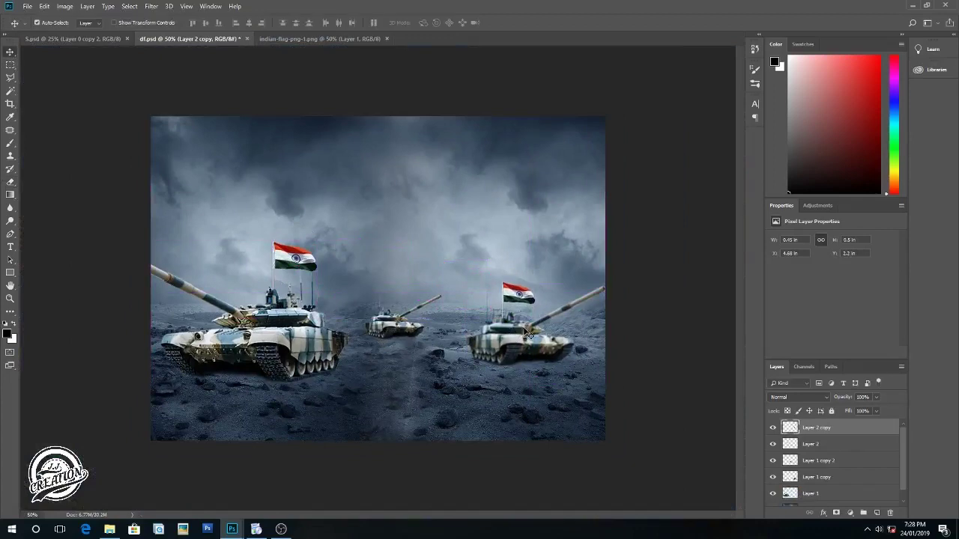
{"action": "left_click", "coordinate": [152, 6]}
{"action": "mouse_move", "coordinate": [207, 119]}
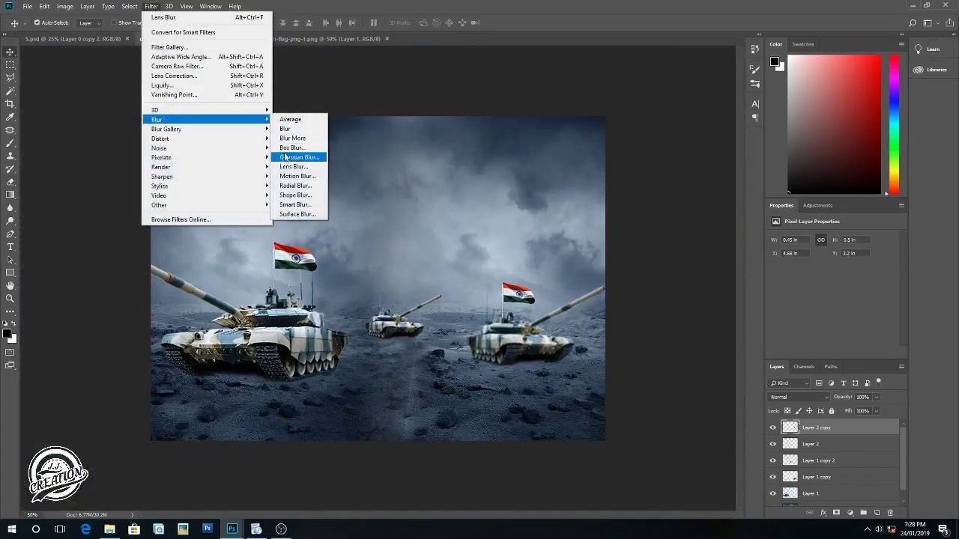
{"action": "left_click", "coordinate": [299, 157]}
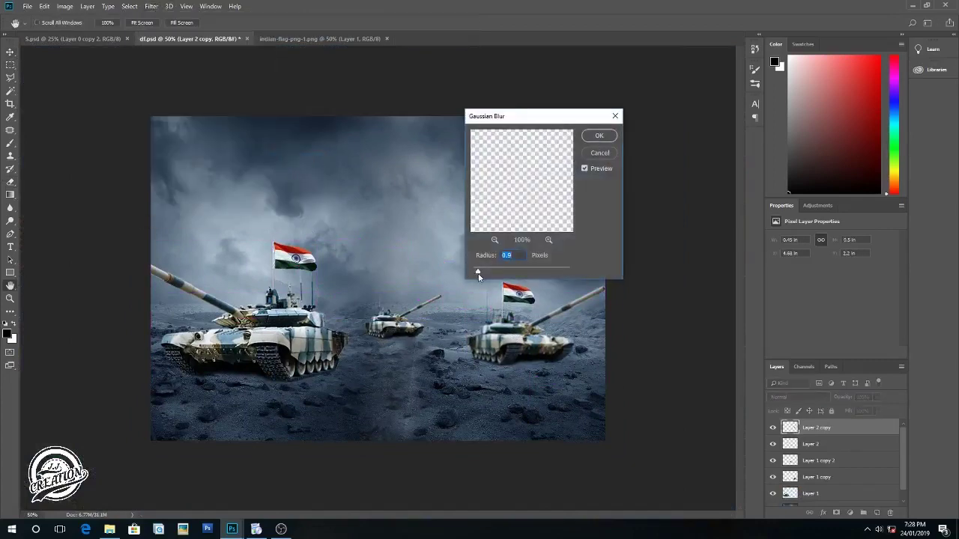
{"action": "left_click", "coordinate": [599, 136]}
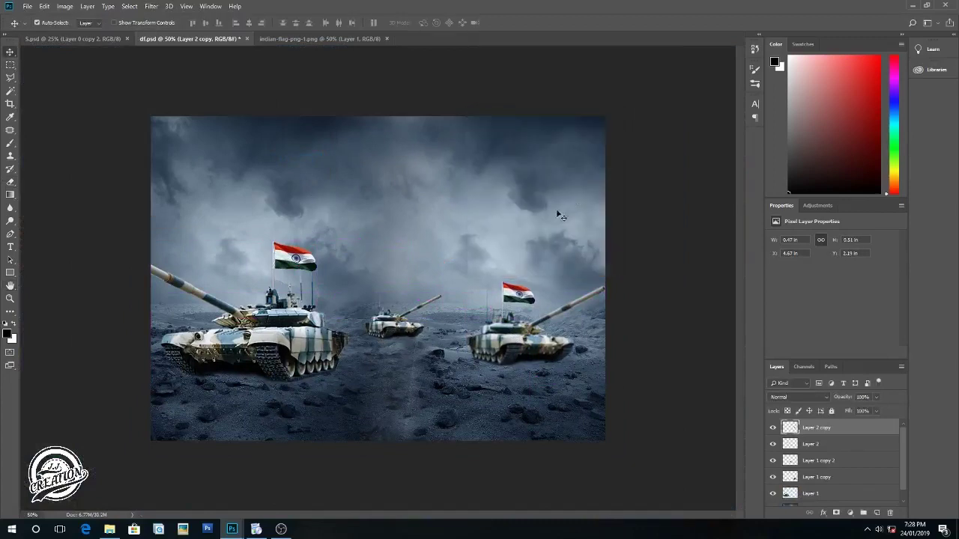
Place another flag copy above the middle tank, scaled to about 47%.
{"action": "left_click_drag", "start_coordinate": [511, 289], "coordinate": [390, 291]}
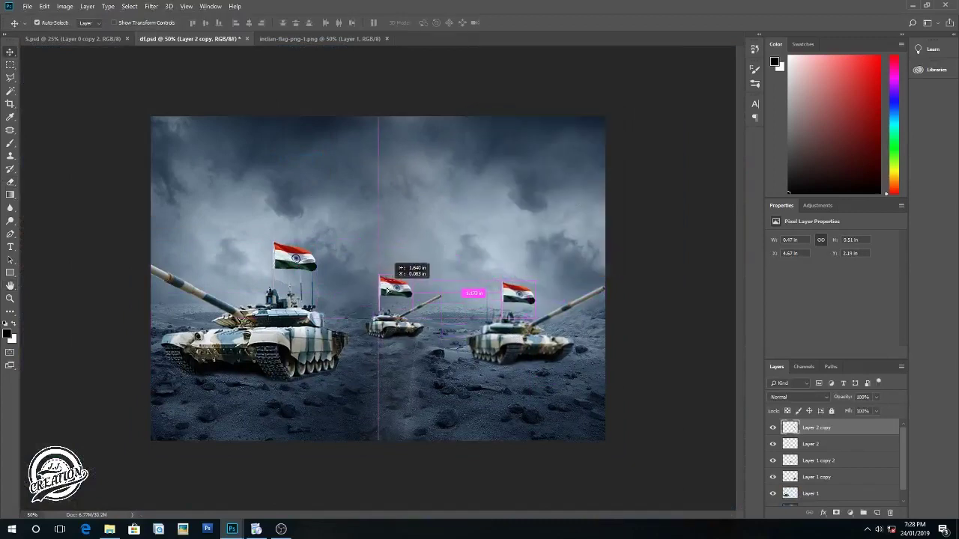
{"action": "left_click_drag", "start_coordinate": [393, 297], "coordinate": [399, 284]}
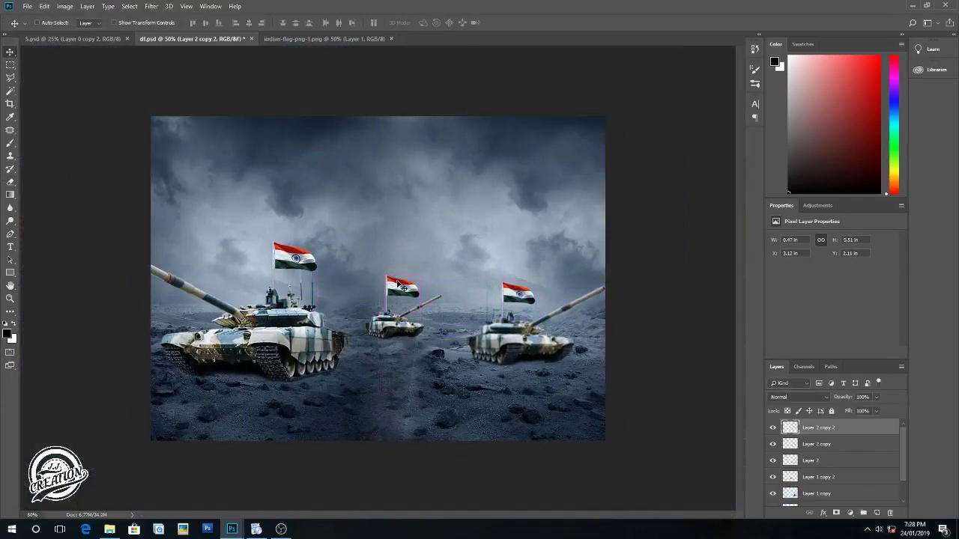
{"action": "key", "text": "ctrl+t"}
{"action": "left_click_drag", "start_coordinate": [420, 275], "coordinate": [391, 286]}
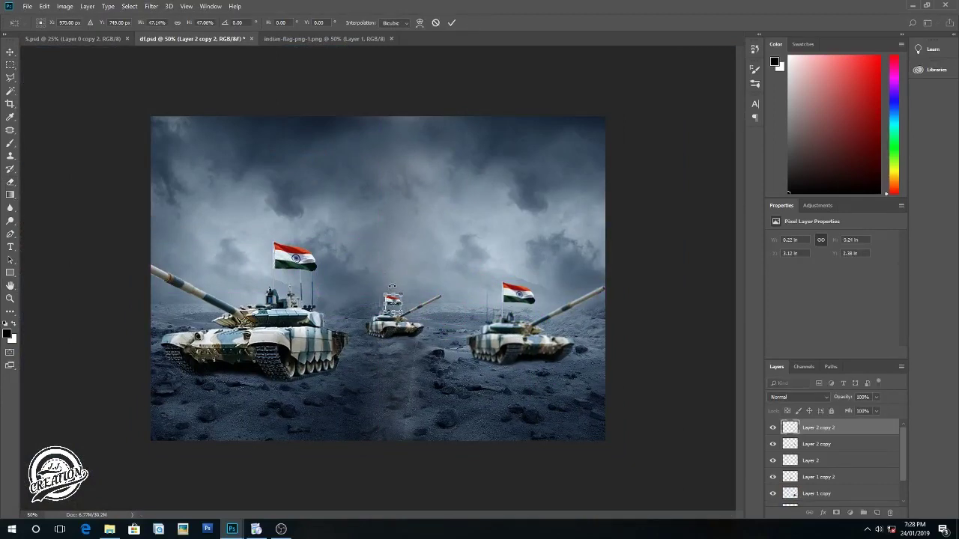
{"action": "key", "text": "Return"}
{"action": "key", "text": "ctrl+plus"}
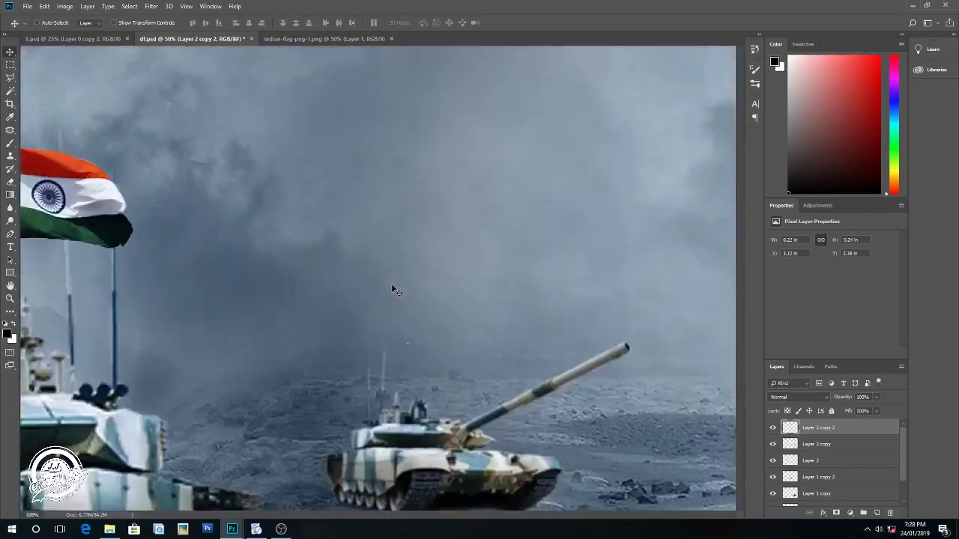
{"action": "scroll", "coordinate": [392, 291], "scroll_direction": "up", "scroll_amount": 4}
{"action": "scroll", "coordinate": [544, 207], "scroll_direction": "down", "scroll_amount": 3}
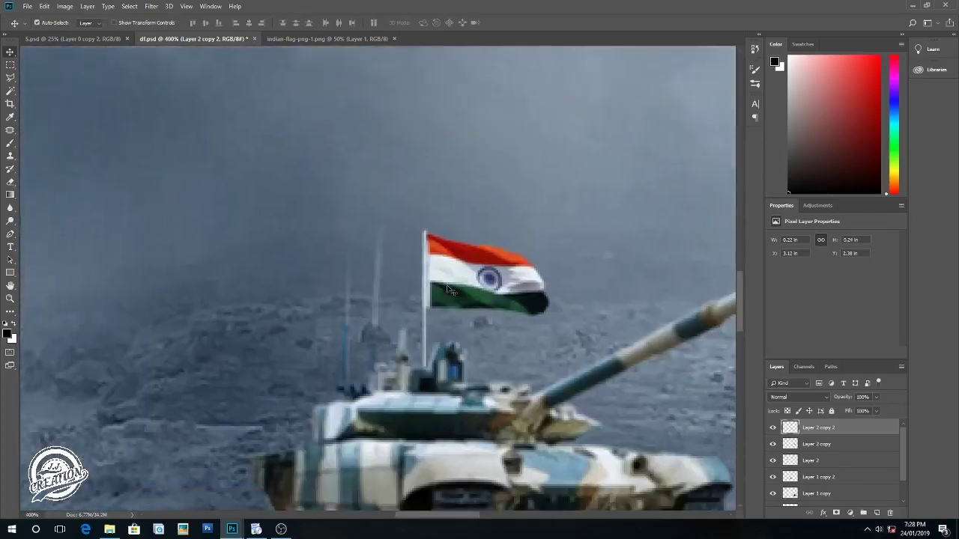
{"action": "left_click_drag", "start_coordinate": [435, 291], "coordinate": [428, 291]}
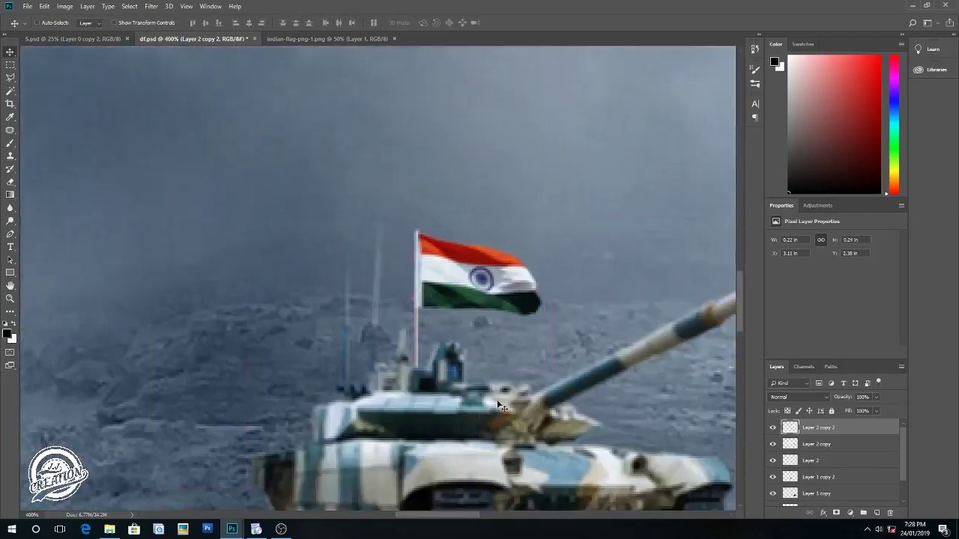
{"action": "key", "text": "ctrl+minus"}
{"action": "key", "text": "ctrl+minus"}
{"action": "key", "text": "ctrl+minus"}
{"action": "key", "text": "ctrl+minus"}
{"action": "key", "text": "ctrl+minus"}
{"action": "key", "text": "ctrl+minus"}
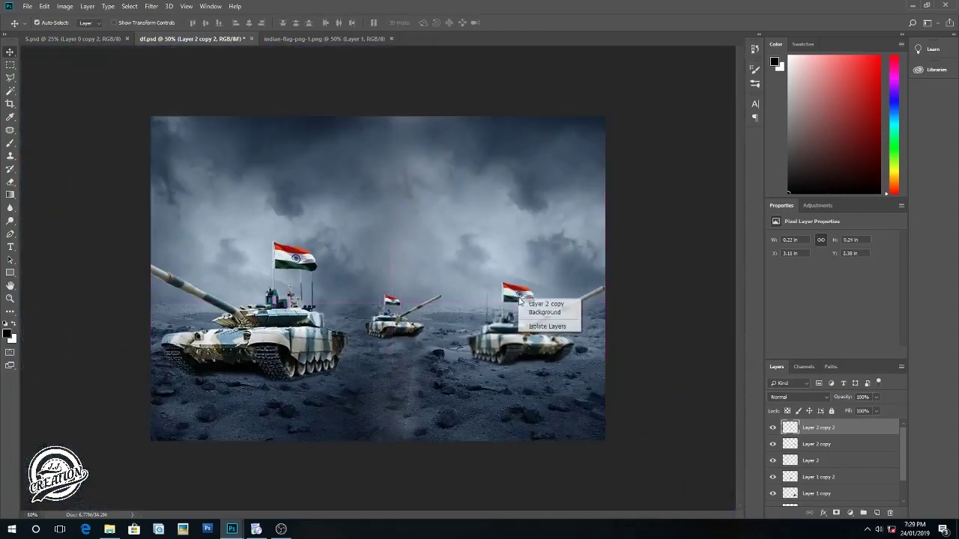
Shrink the right-hand tank's flag to about 73%.
{"action": "left_click", "coordinate": [529, 304]}
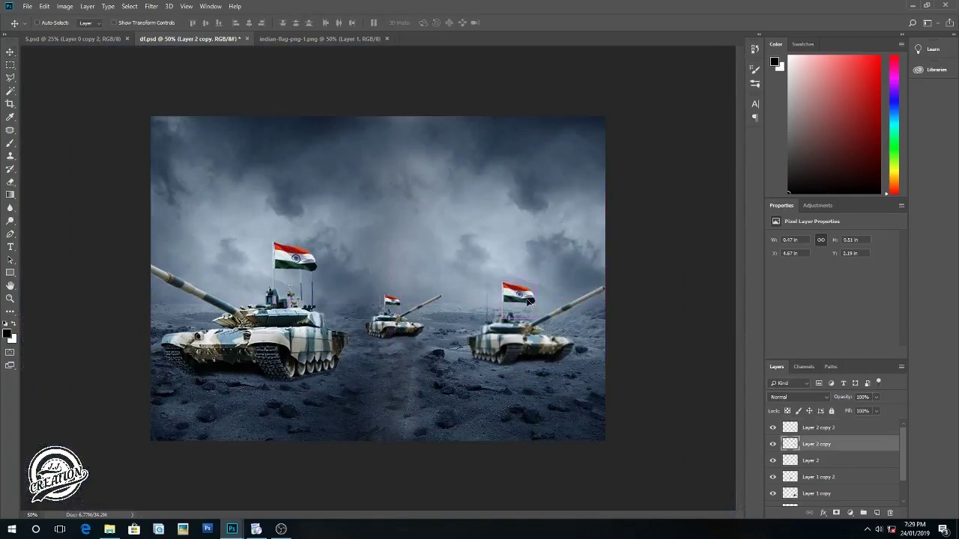
{"action": "key", "text": "ctrl+t"}
{"action": "left_click_drag", "start_coordinate": [535, 278], "coordinate": [529, 289]}
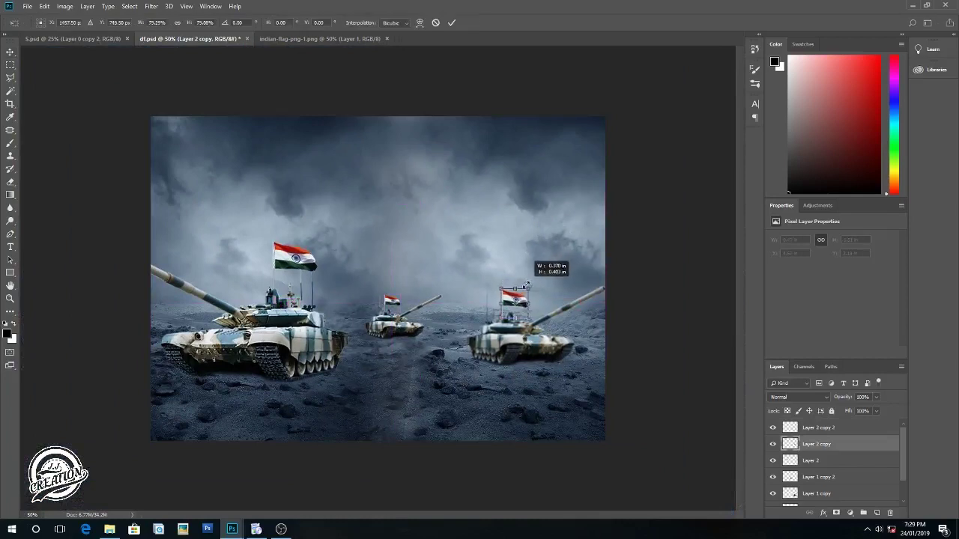
{"action": "key", "text": "Return"}
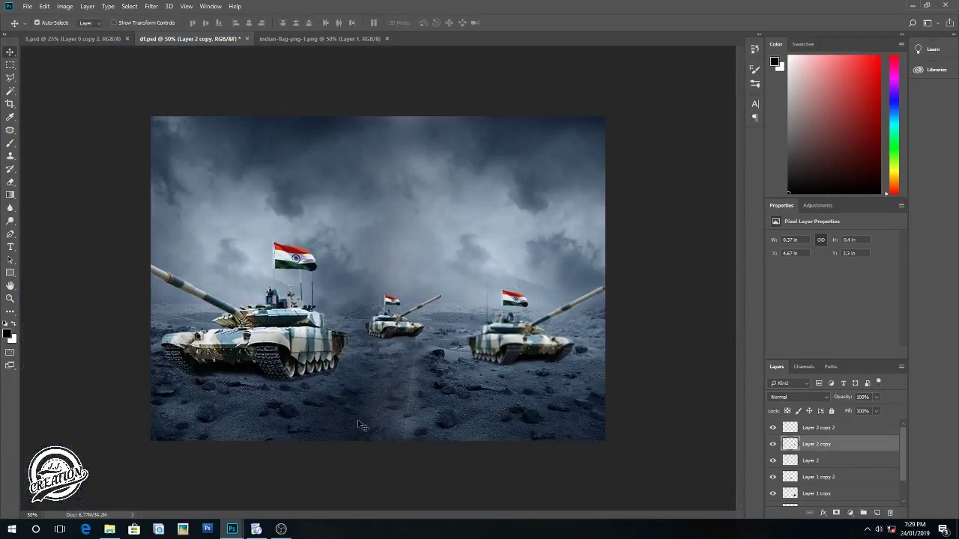
{"action": "left_click", "coordinate": [46, 38]}
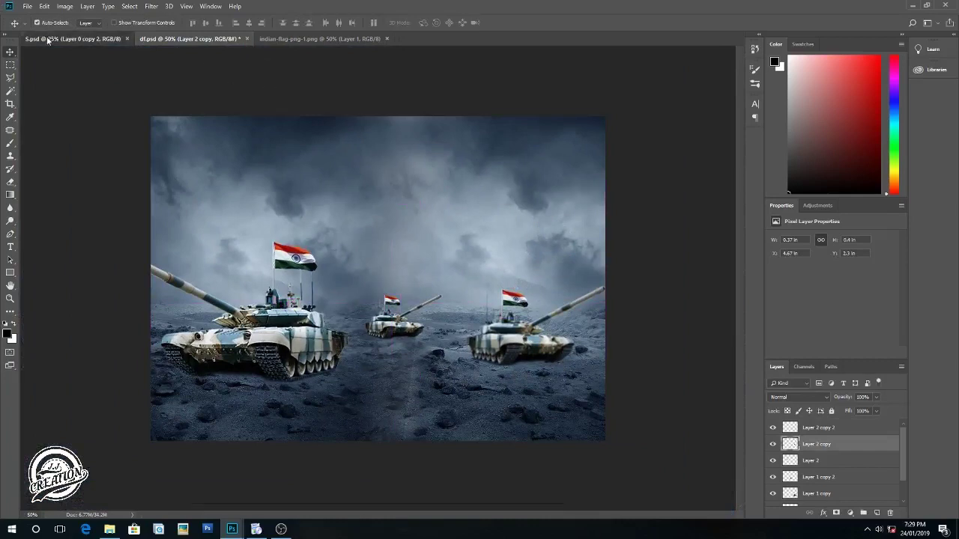
Drag the cadet from 5.psd into the tank scene and shrink him to fit.
{"action": "mouse_move", "coordinate": [255, 230]}
{"action": "left_mouse_down"}
{"action": "mouse_move", "coordinate": [189, 43]}
{"action": "mouse_move", "coordinate": [437, 419]}
{"action": "mouse_move", "coordinate": [441, 444]}
{"action": "left_mouse_up"}
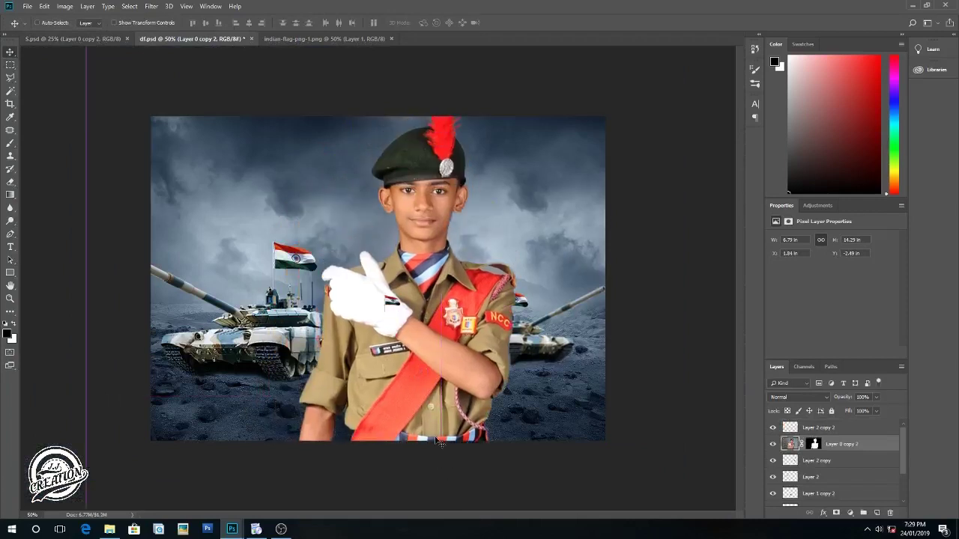
{"action": "key", "text": "ctrl+t"}
{"action": "key", "text": "ctrl+minus"}
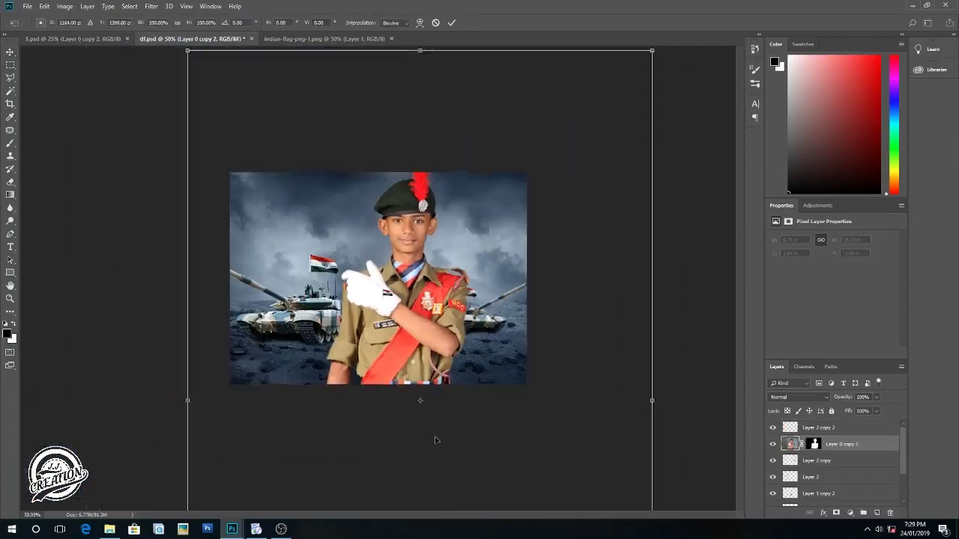
{"action": "key", "text": "ctrl+minus"}
{"action": "key", "text": "ctrl+minus"}
{"action": "key", "text": "ctrl+minus"}
{"action": "key", "text": "ctrl+minus"}
{"action": "left_click_drag", "start_coordinate": [448, 398], "coordinate": [390, 313]}
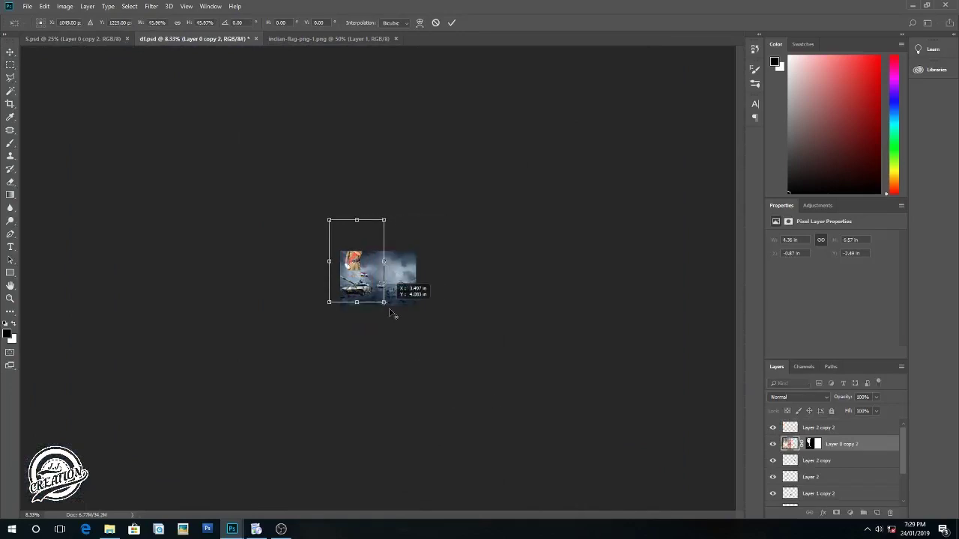
{"action": "left_click_drag", "start_coordinate": [360, 264], "coordinate": [394, 304]}
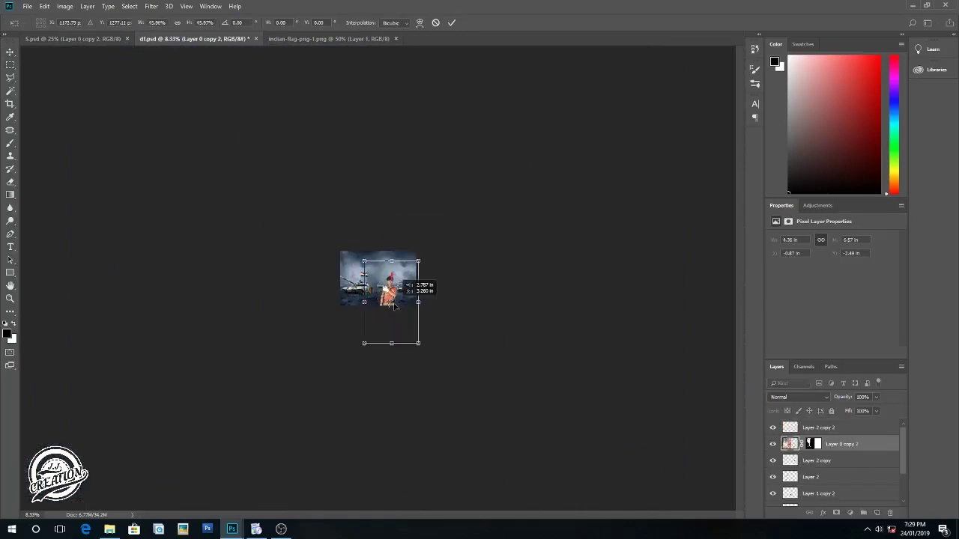
Resize the cadet to about 57% and place him in the centre-right foreground.
{"action": "key", "text": "ctrl+plus"}
{"action": "key", "text": "ctrl+plus"}
{"action": "key", "text": "ctrl+plus"}
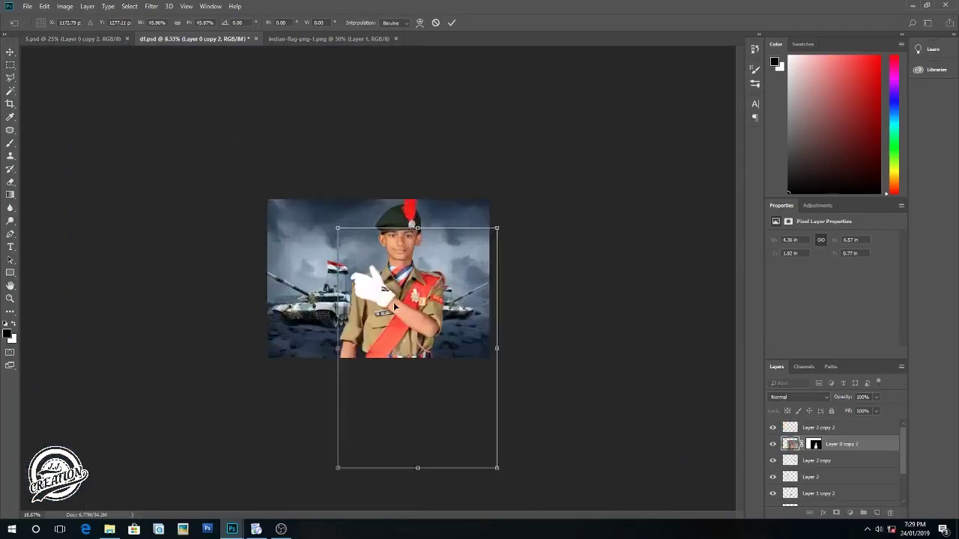
{"action": "key", "text": "ctrl+plus"}
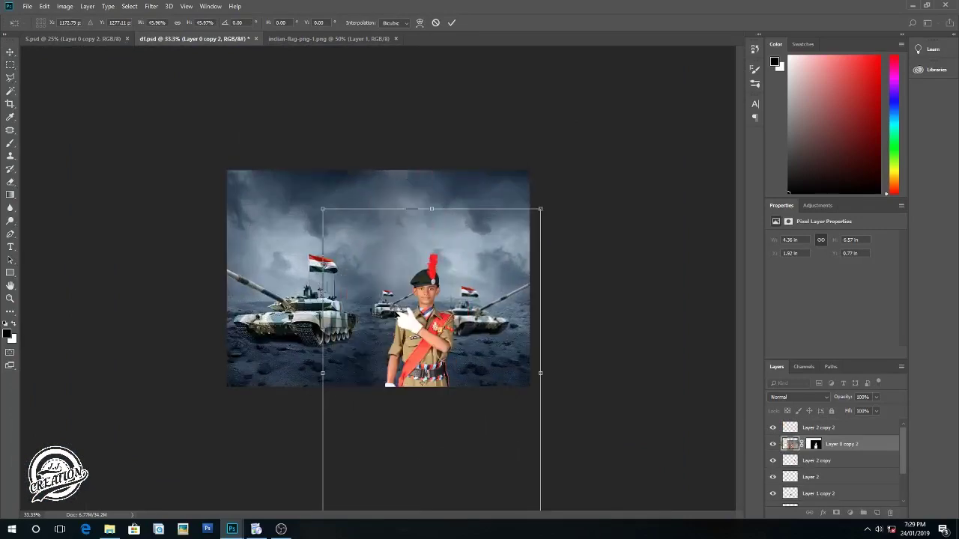
{"action": "left_click_drag", "start_coordinate": [421, 339], "coordinate": [418, 315]}
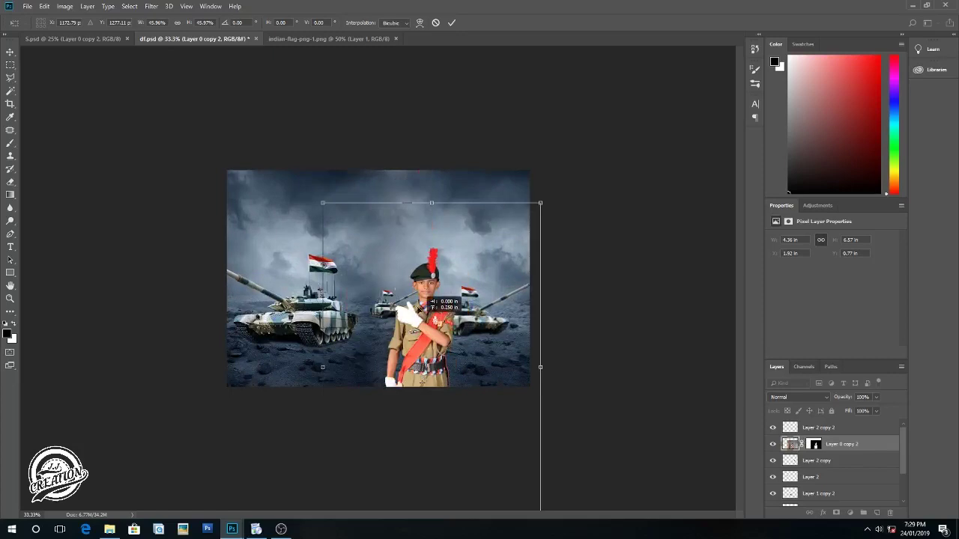
{"action": "left_click_drag", "start_coordinate": [540, 184], "coordinate": [592, 105]}
{"action": "left_click_drag", "start_coordinate": [450, 281], "coordinate": [427, 318]}
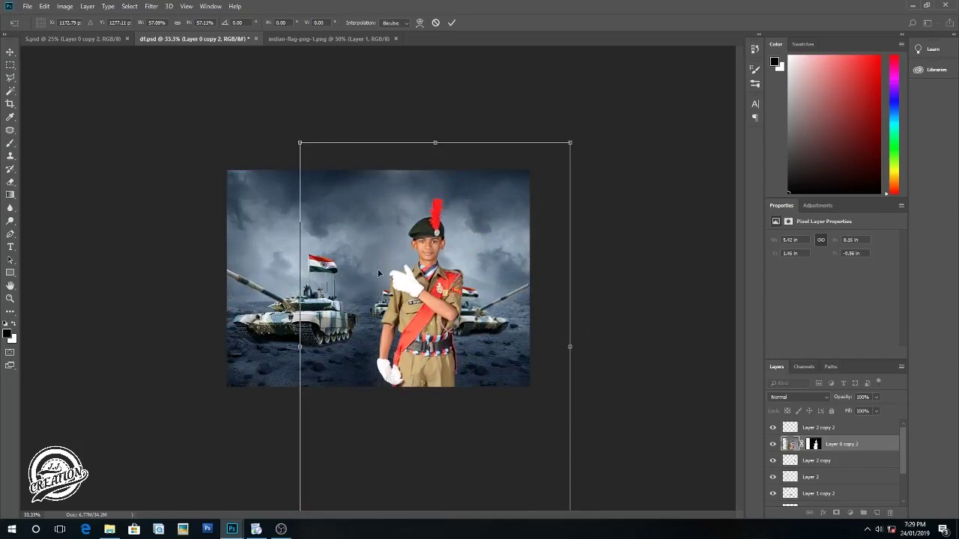
{"action": "key", "text": "Return"}
{"action": "right_click", "coordinate": [384, 311]}
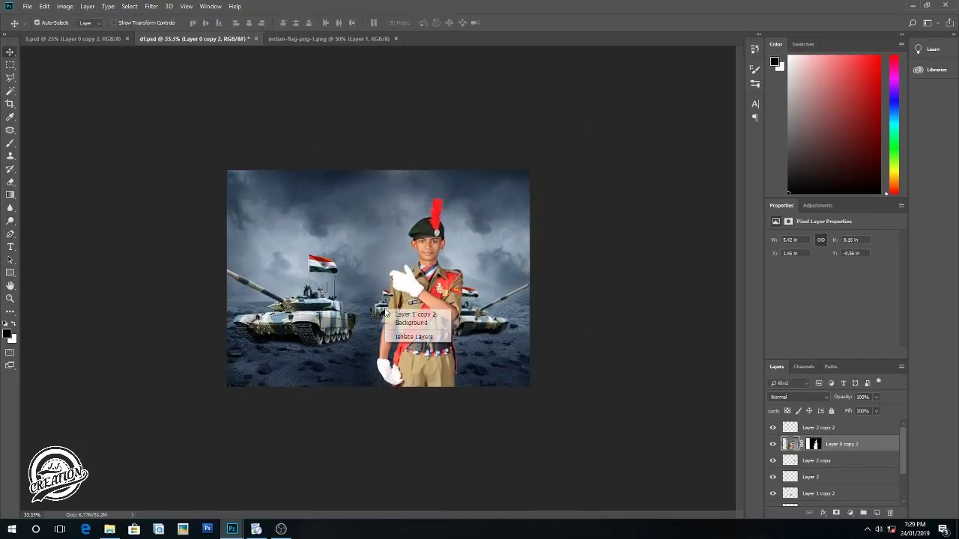
Move the far tank and its flag together behind the cadet.
{"action": "left_click_drag", "start_coordinate": [388, 319], "coordinate": [389, 321]}
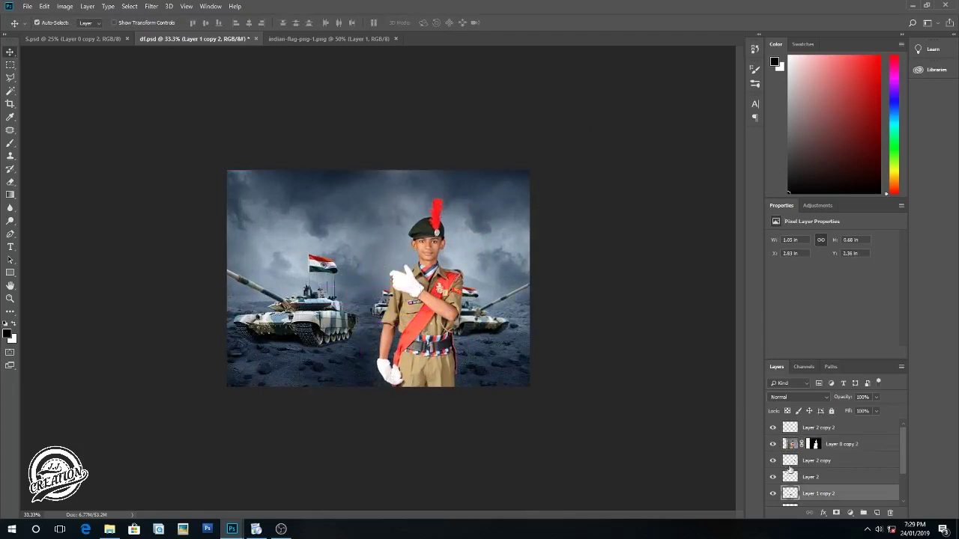
{"action": "left_click", "coordinate": [819, 429], "text": "ctrl"}
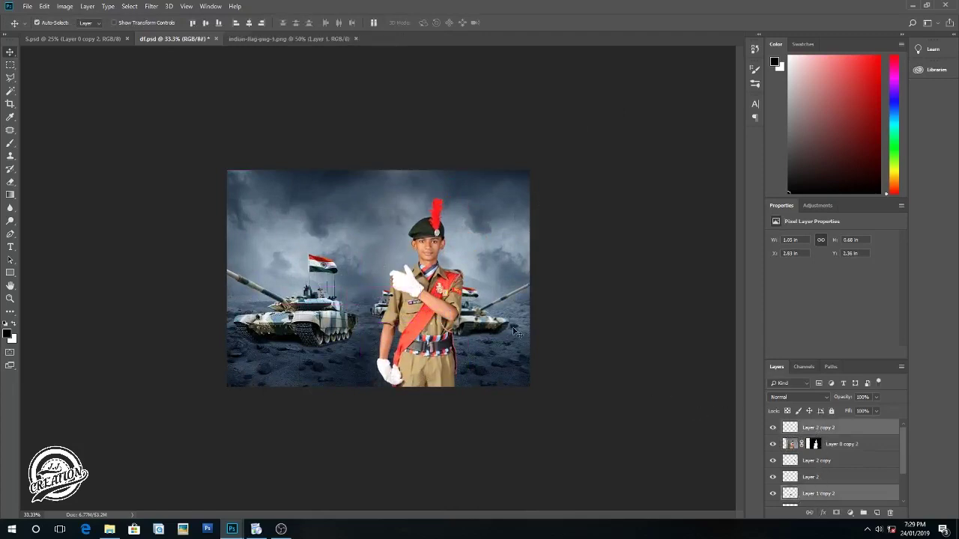
{"action": "left_click_drag", "start_coordinate": [379, 316], "coordinate": [365, 310]}
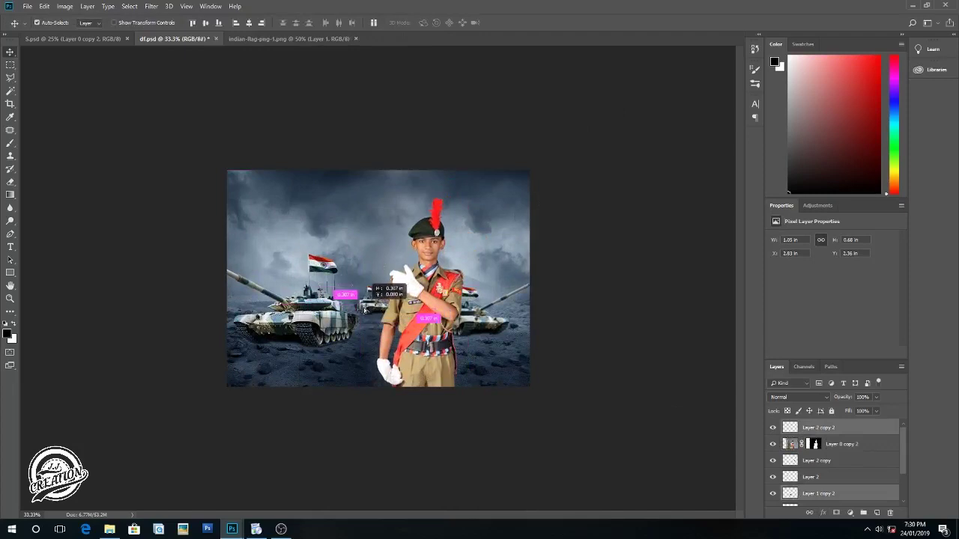
Select the left tank (Layer 1) with its flag (Layer 2) and move them down.
{"action": "right_click", "coordinate": [310, 331]}
{"action": "left_click", "coordinate": [316, 337]}
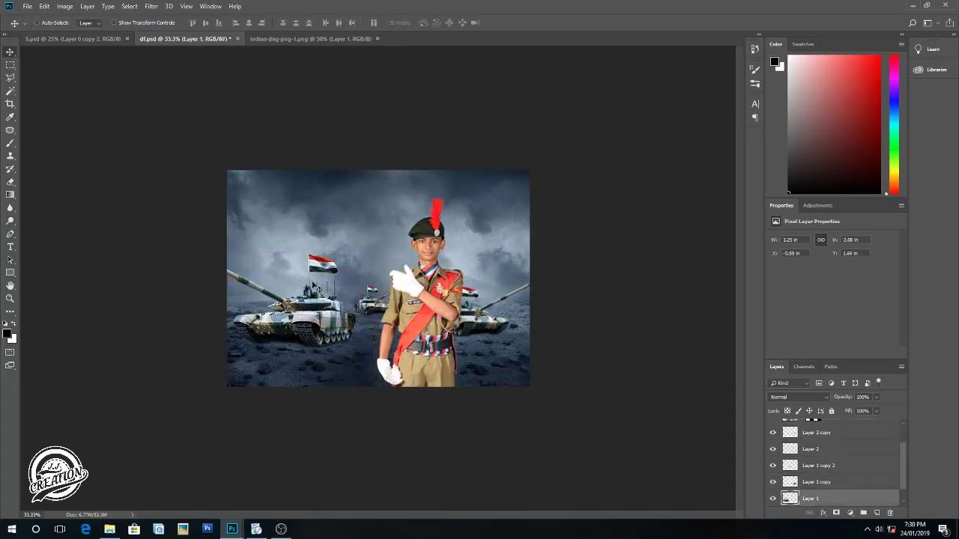
{"action": "right_click", "coordinate": [309, 264]}
{"action": "left_click", "coordinate": [330, 268]}
{"action": "right_click", "coordinate": [327, 316]}
{"action": "left_click", "coordinate": [340, 334]}
{"action": "left_click", "coordinate": [810, 450], "text": "ctrl"}
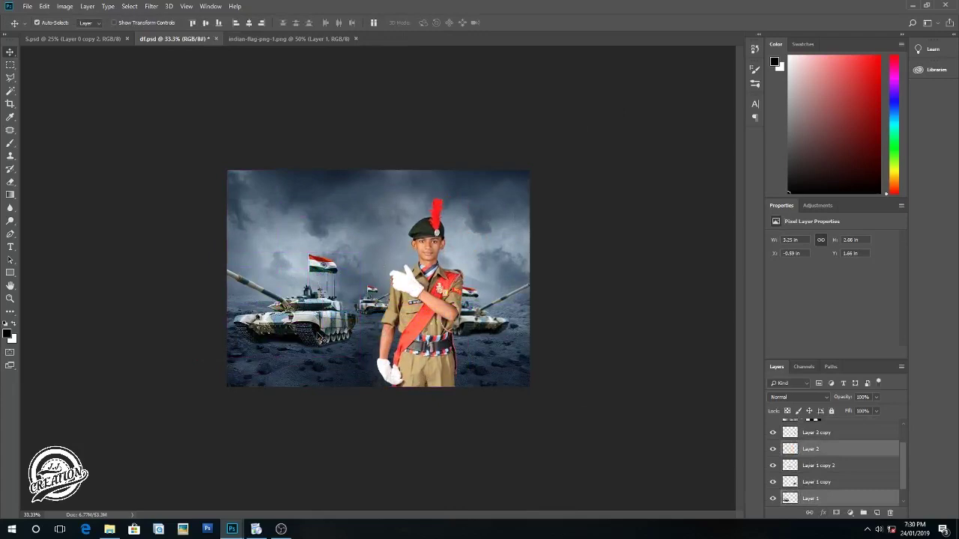
{"action": "left_click_drag", "start_coordinate": [317, 339], "coordinate": [316, 355]}
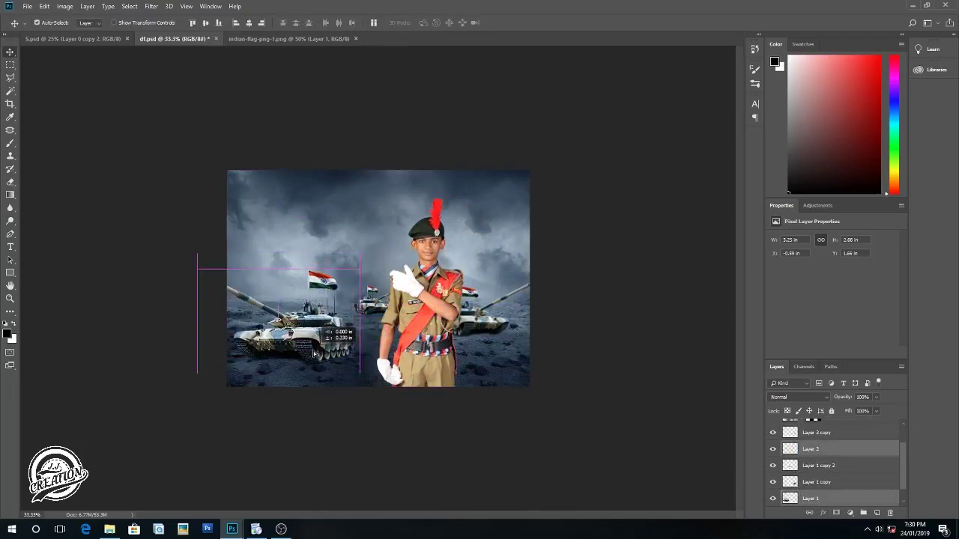
Select the Layer 1 copy tank with the Layer 2 copy 2 flag and shift them left.
{"action": "right_click", "coordinate": [374, 308]}
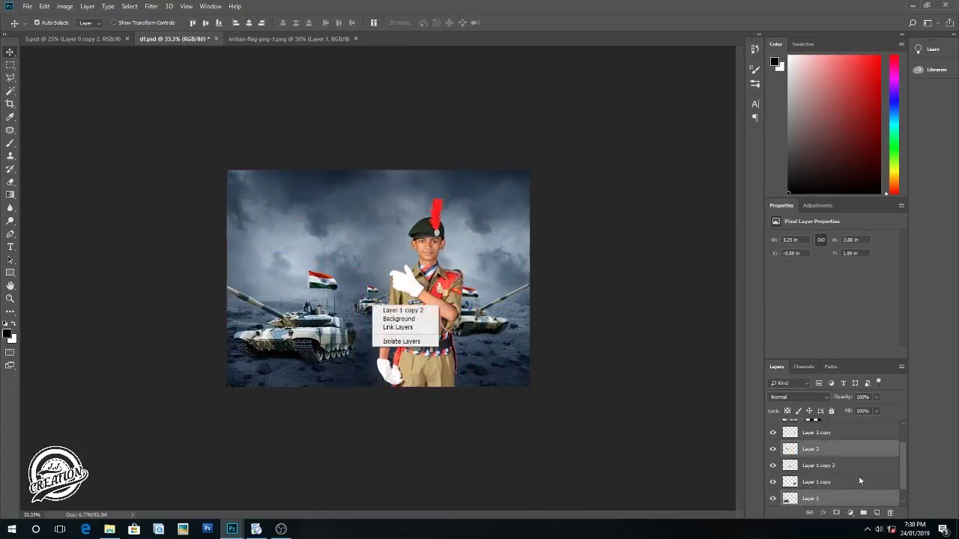
{"action": "left_click", "coordinate": [903, 475]}
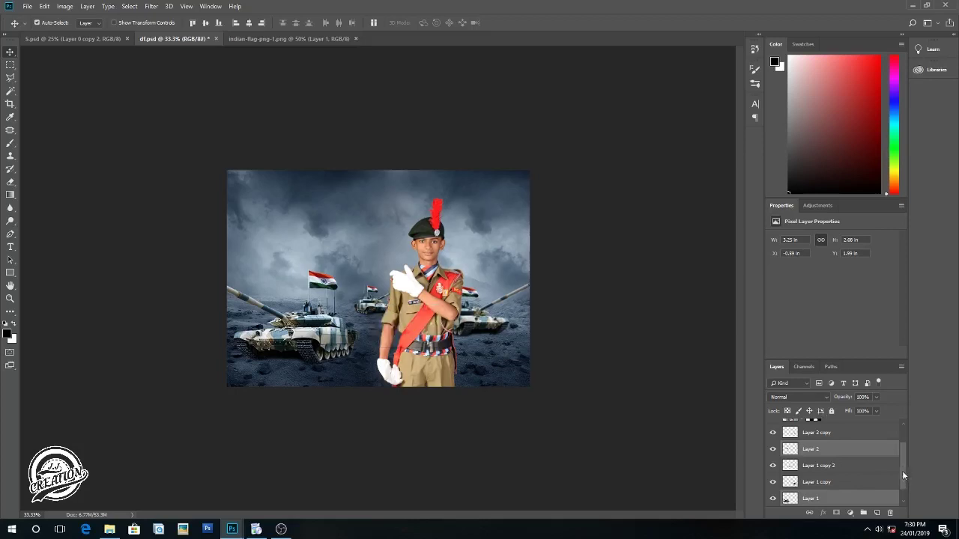
{"action": "left_click", "coordinate": [812, 482]}
{"action": "scroll", "coordinate": [828, 473], "scroll_direction": "up", "scroll_amount": 2}
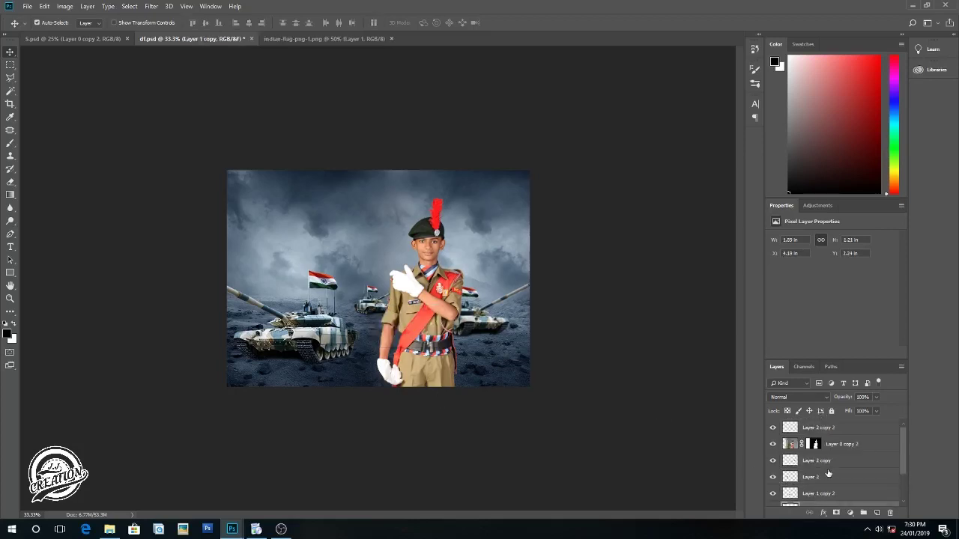
{"action": "left_click", "coordinate": [811, 429]}
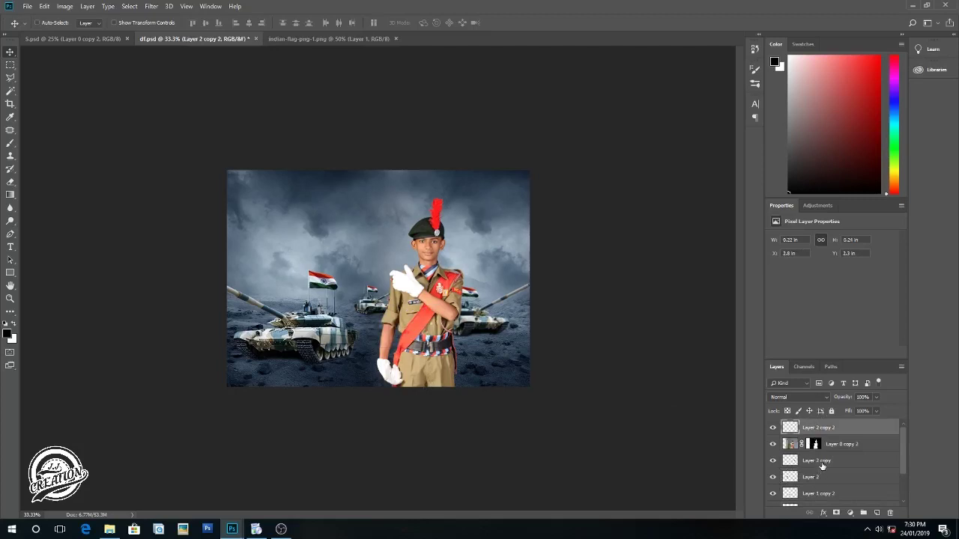
{"action": "left_click", "coordinate": [821, 466], "text": "ctrl"}
{"action": "mouse_move", "coordinate": [381, 311]}
{"action": "left_mouse_down"}
{"action": "mouse_move", "coordinate": [362, 305]}
{"action": "mouse_move", "coordinate": [362, 317]}
{"action": "left_mouse_up"}
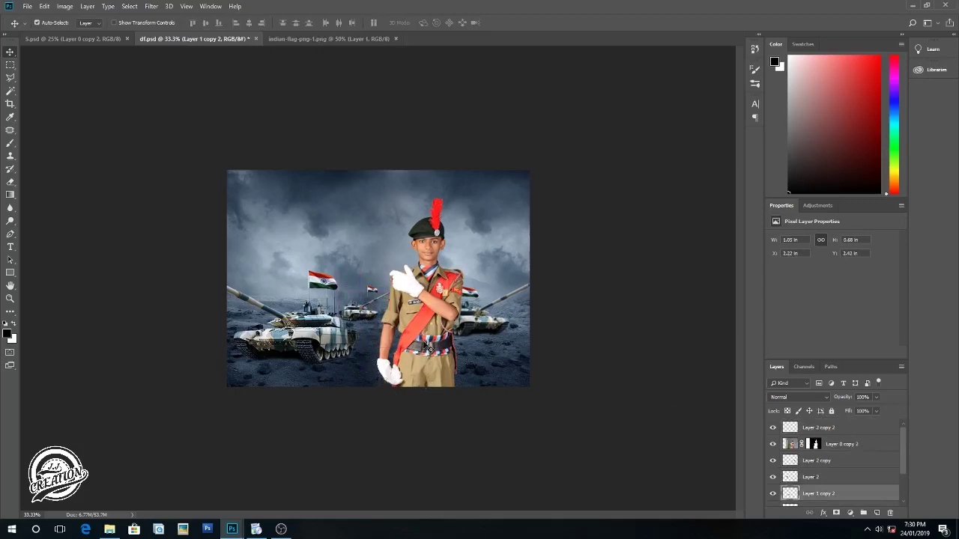
Settle the cadet slightly right into his final foreground spot.
{"action": "left_click_drag", "start_coordinate": [427, 347], "coordinate": [420, 351]}
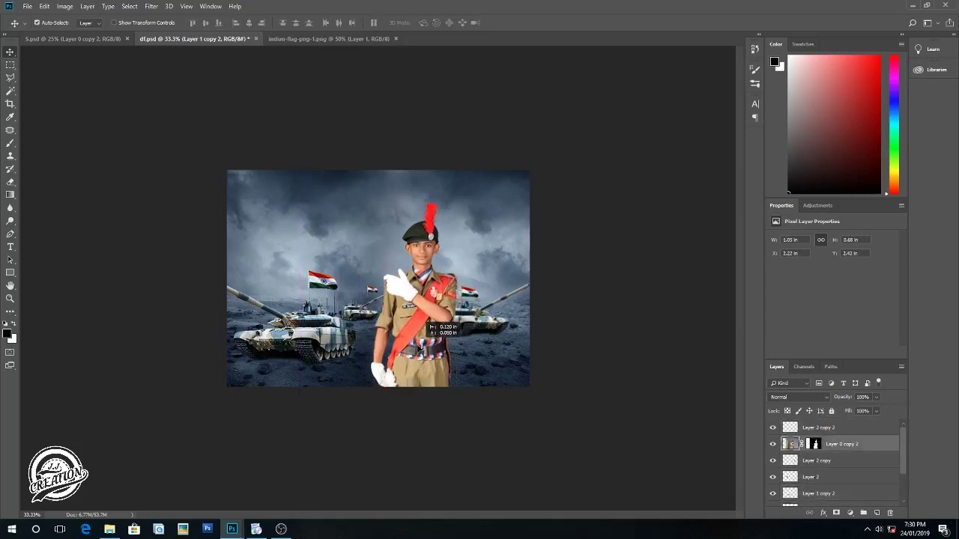
{"action": "left_click_drag", "start_coordinate": [420, 351], "coordinate": [430, 354]}
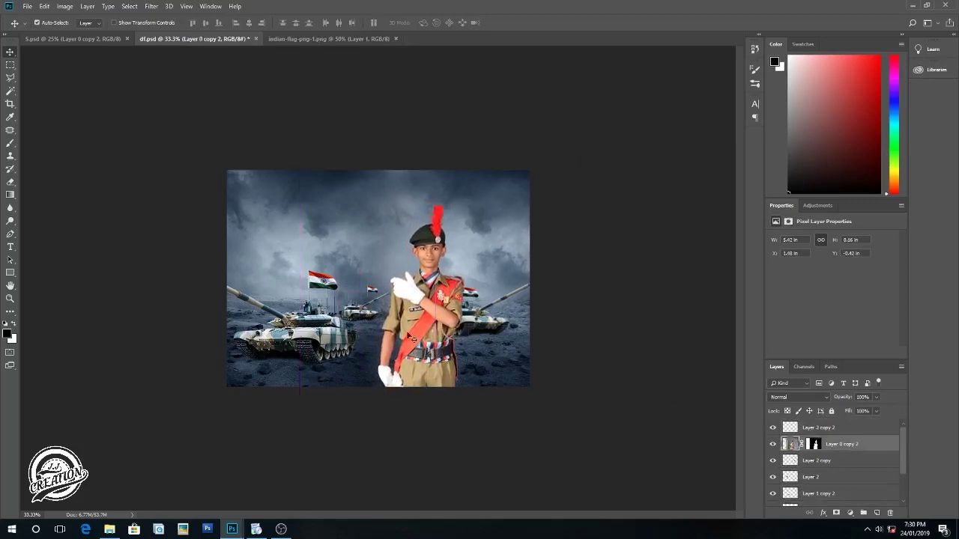
{"action": "left_click", "coordinate": [149, 6]}
{"action": "mouse_move", "coordinate": [172, 120]}
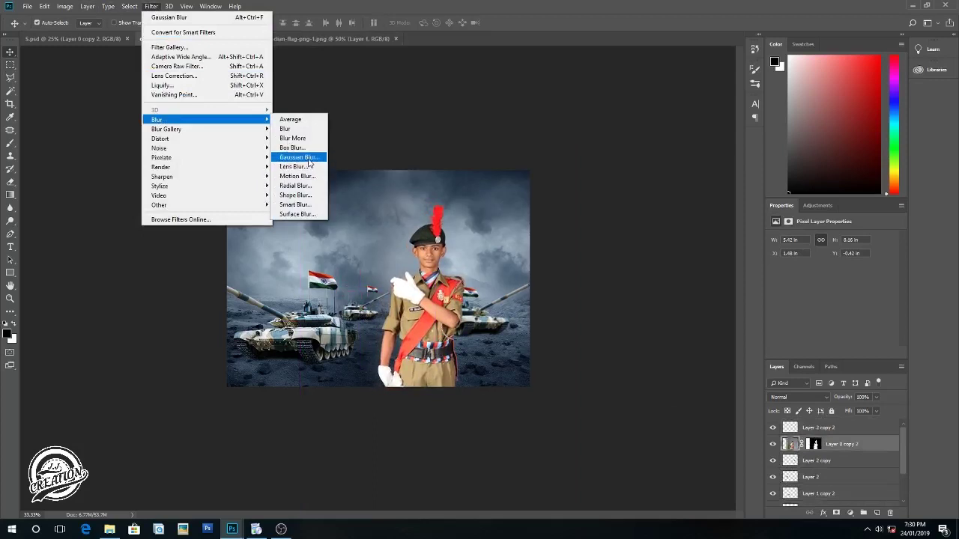
In Camera Raw, set the cadet's temperature to -32, contrast +15 and clarity +13.
{"action": "left_click", "coordinate": [309, 164]}
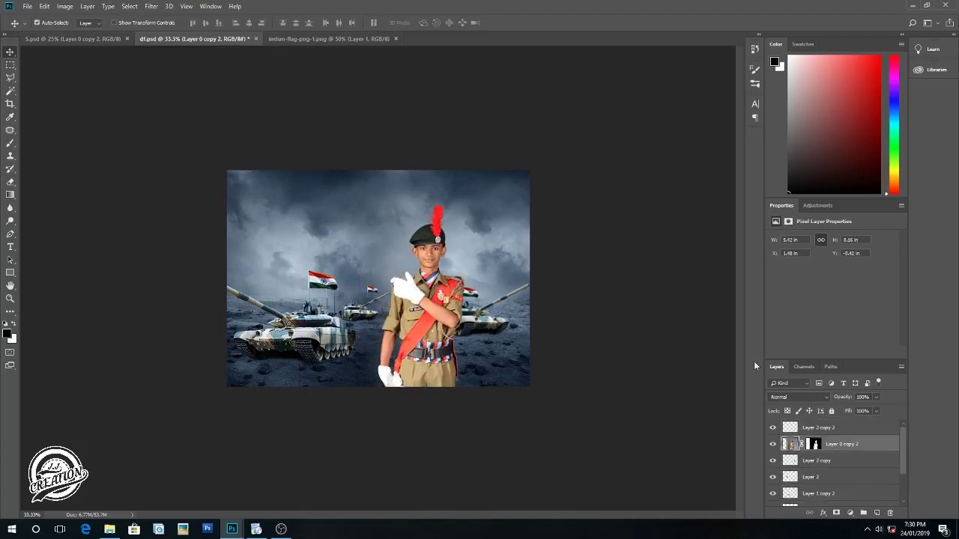
{"action": "left_click", "coordinate": [151, 6]}
{"action": "left_click", "coordinate": [176, 66]}
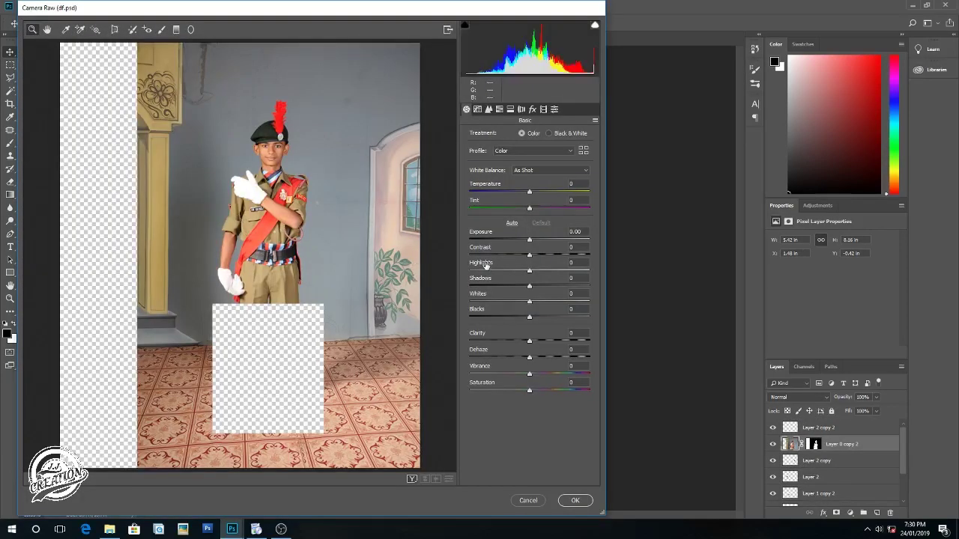
{"action": "left_click_drag", "start_coordinate": [533, 256], "coordinate": [525, 257]}
{"action": "double_click", "coordinate": [525, 258]}
{"action": "left_click_drag", "start_coordinate": [528, 194], "coordinate": [511, 192]}
{"action": "left_click_drag", "start_coordinate": [529, 256], "coordinate": [542, 257]}
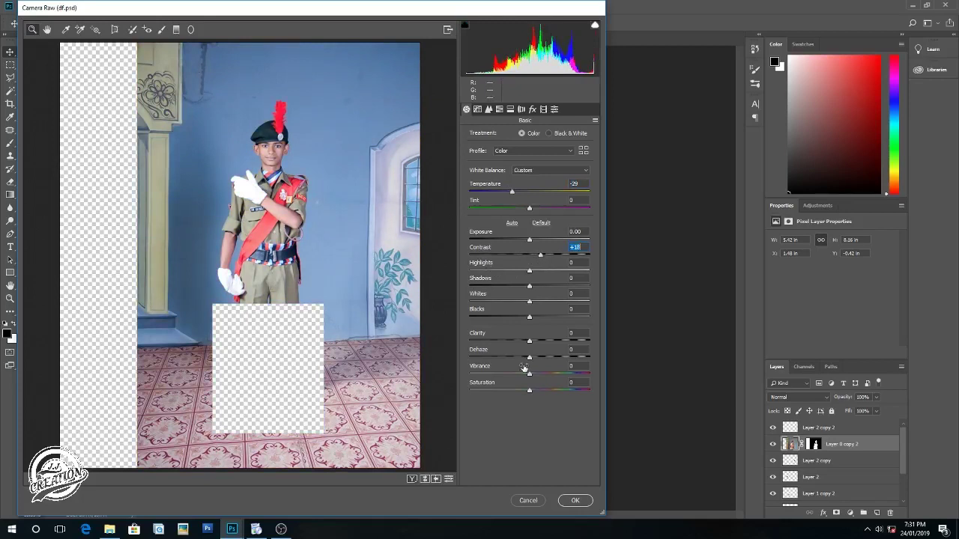
{"action": "left_click_drag", "start_coordinate": [529, 342], "coordinate": [537, 342]}
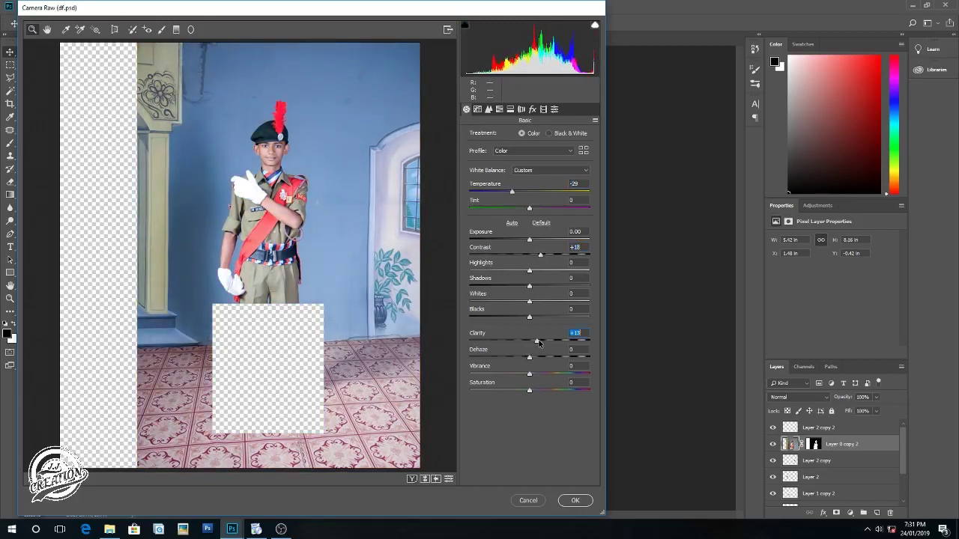
Lower the tone curve (Highlights -31, Shadows -22), set Basic Shadows -30, and apply.
{"action": "left_click", "coordinate": [489, 109]}
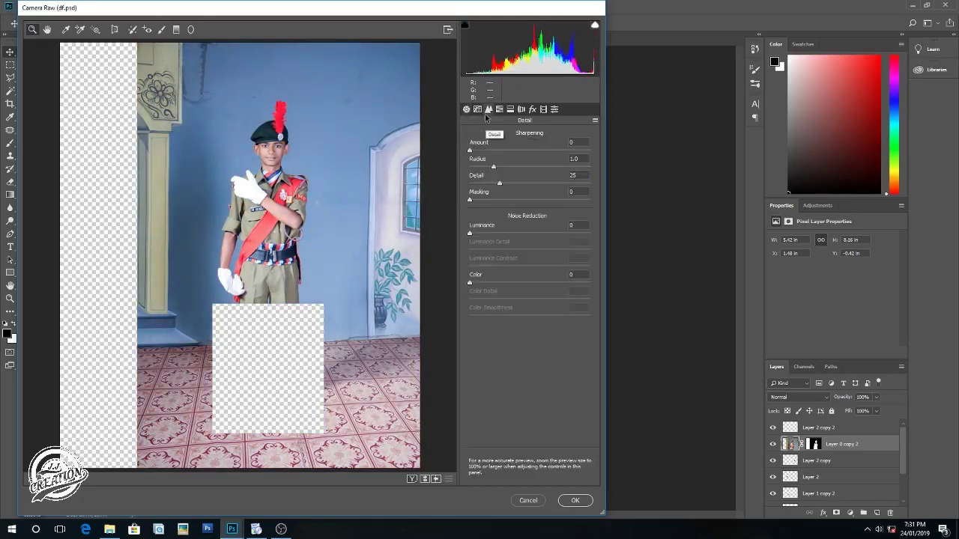
{"action": "left_click", "coordinate": [478, 109]}
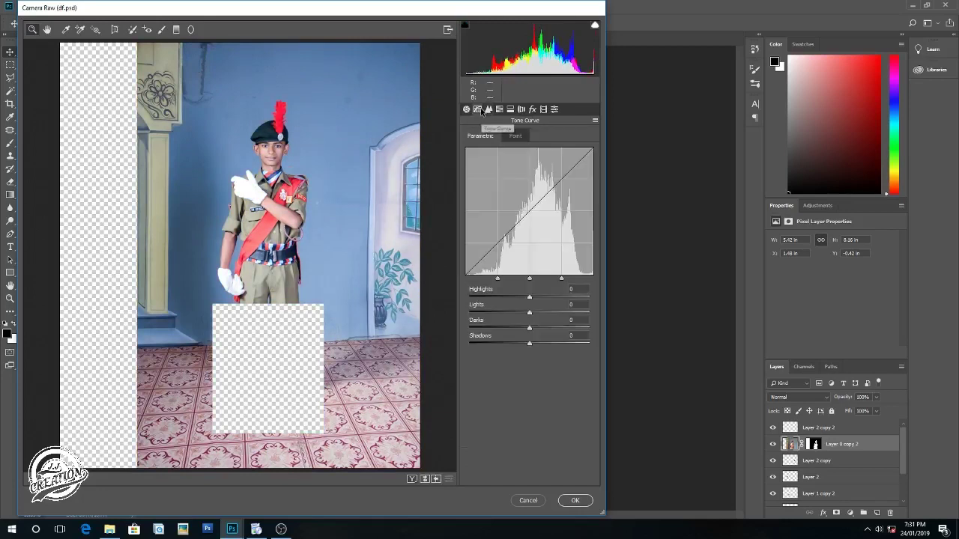
{"action": "mouse_move", "coordinate": [528, 298]}
{"action": "left_mouse_down"}
{"action": "mouse_move", "coordinate": [504, 295]}
{"action": "mouse_move", "coordinate": [516, 312]}
{"action": "left_mouse_up"}
{"action": "mouse_move", "coordinate": [529, 344]}
{"action": "left_mouse_down"}
{"action": "mouse_move", "coordinate": [516, 344]}
{"action": "mouse_move", "coordinate": [517, 330]}
{"action": "left_mouse_up"}
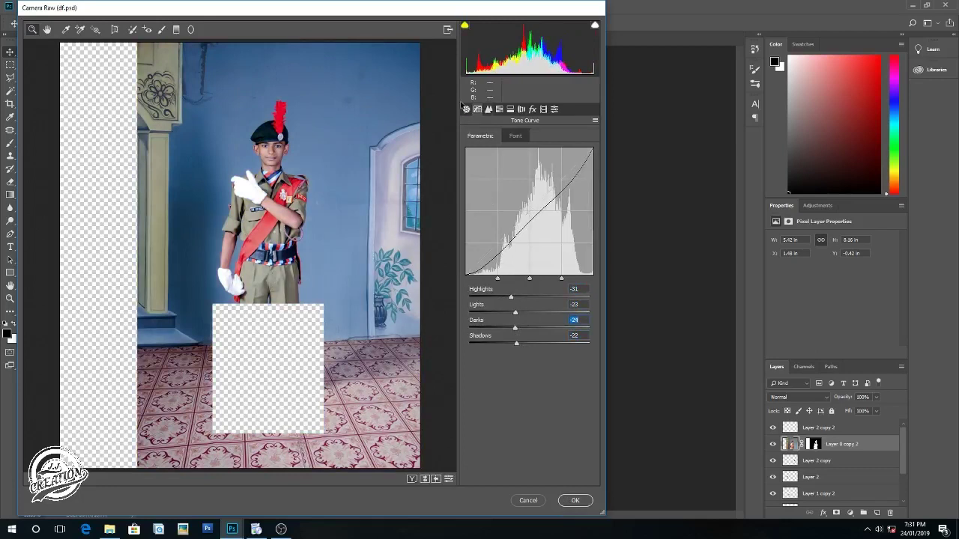
{"action": "left_click", "coordinate": [465, 109]}
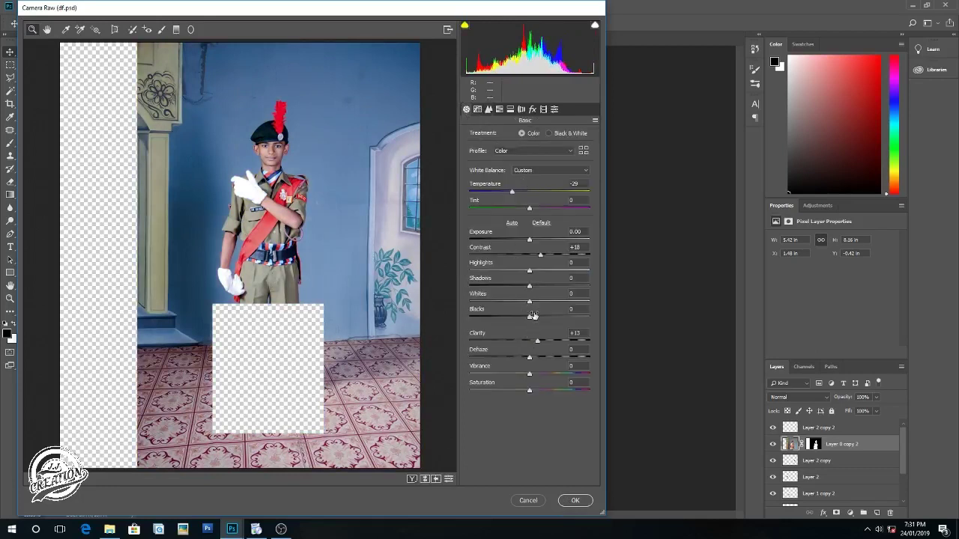
{"action": "left_click_drag", "start_coordinate": [530, 286], "coordinate": [511, 284]}
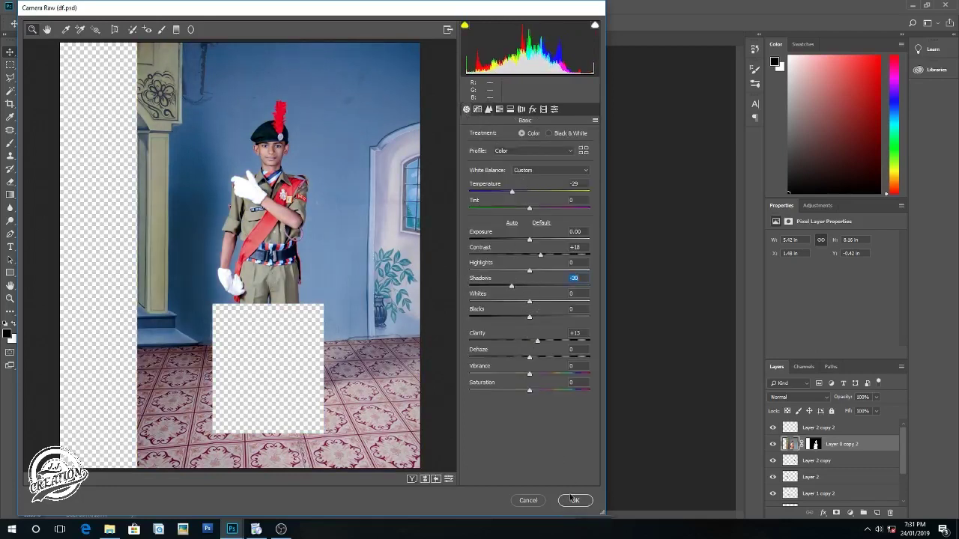
{"action": "left_click", "coordinate": [574, 501]}
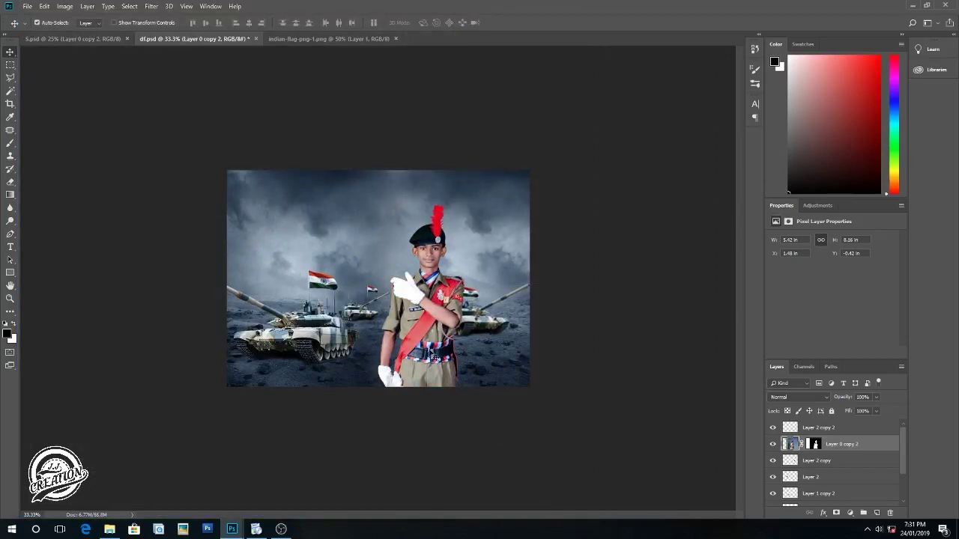
Move the cadet slightly left, undoing a trial enlargement to keep his original size.
{"action": "left_click_drag", "start_coordinate": [433, 353], "coordinate": [424, 352]}
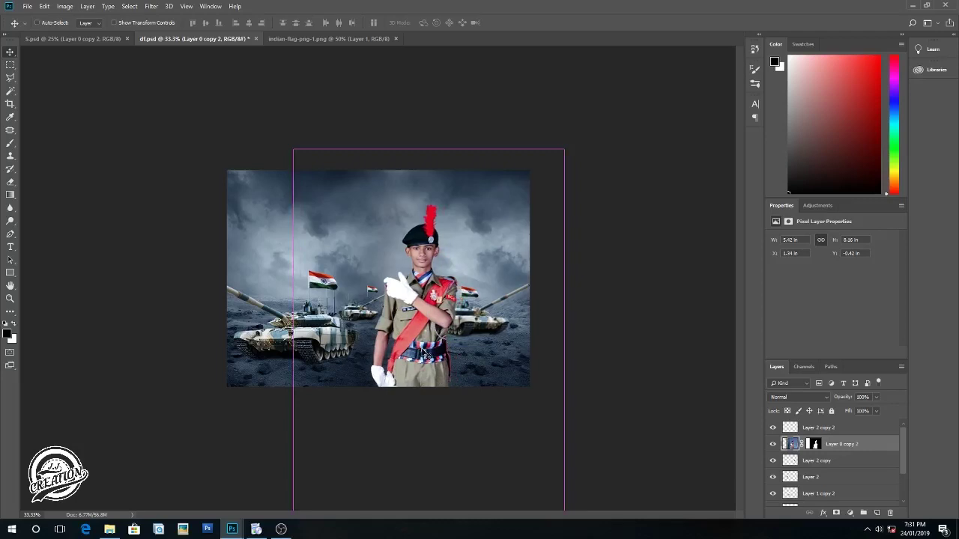
{"action": "key", "text": "ctrl+t"}
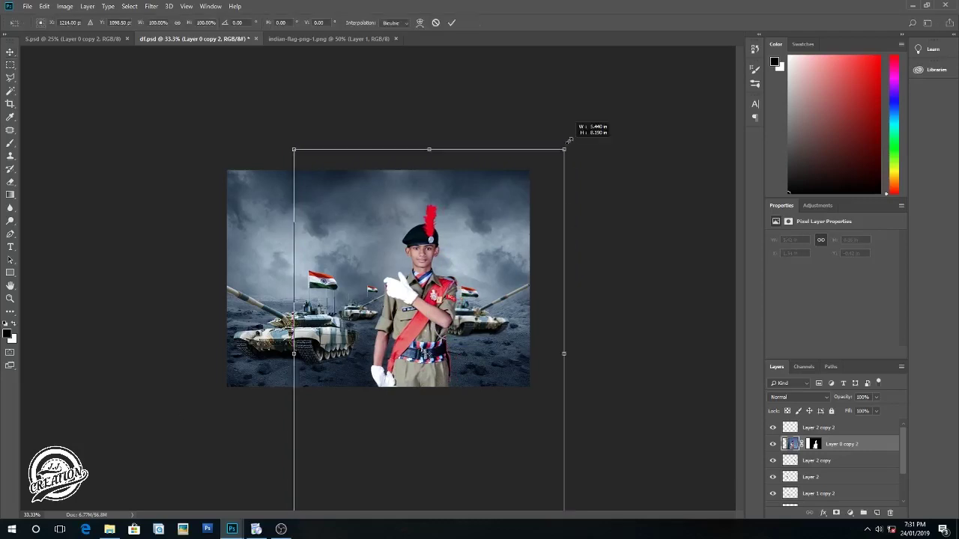
{"action": "left_click_drag", "start_coordinate": [568, 163], "coordinate": [576, 130]}
{"action": "left_click_drag", "start_coordinate": [449, 289], "coordinate": [444, 296]}
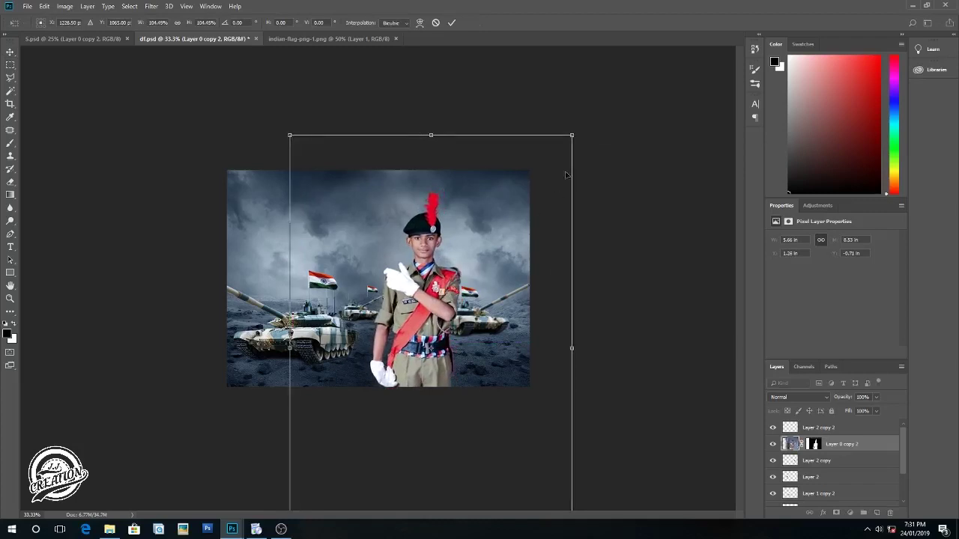
{"action": "key", "text": "ctrl+z"}
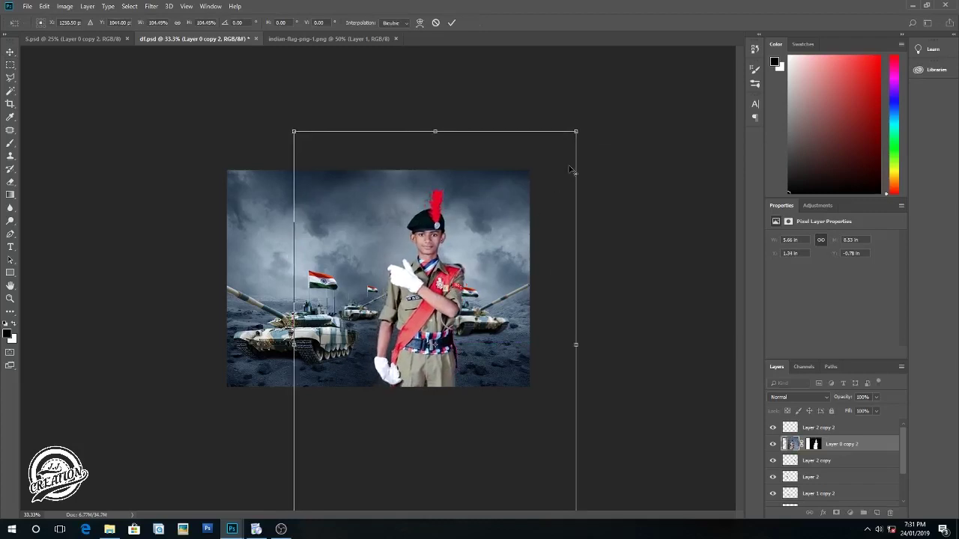
{"action": "key", "text": "Return"}
{"action": "key", "text": "ctrl+z"}
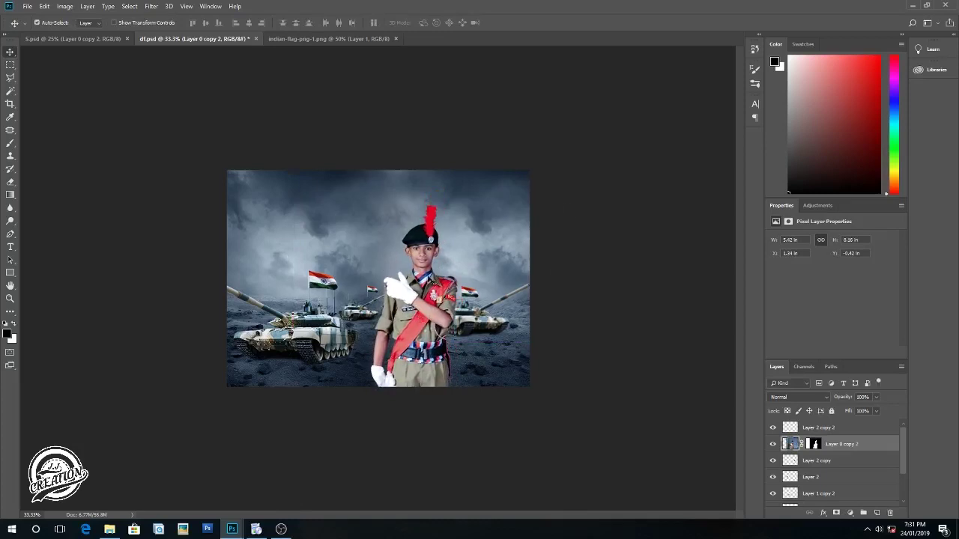
Bring the flag from indian-flag-png-1.png into the composite as Layer 3 beside the cadet.
{"action": "left_click", "coordinate": [273, 39]}
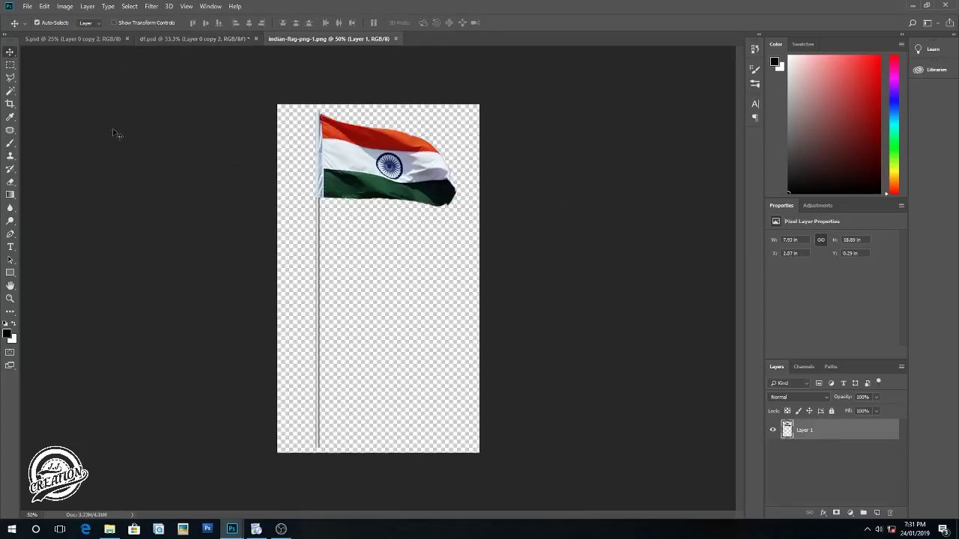
{"action": "left_click_drag", "start_coordinate": [327, 183], "coordinate": [369, 284]}
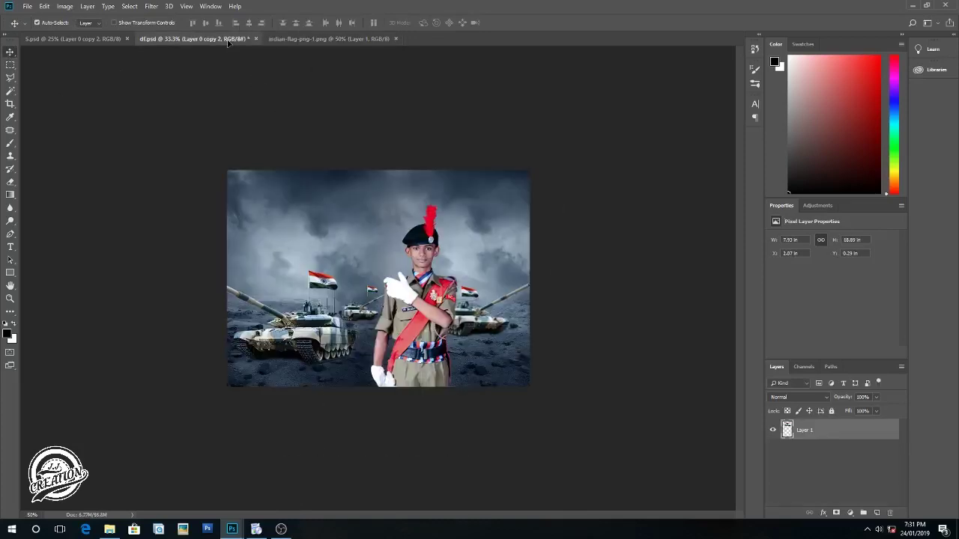
{"action": "left_click_drag", "start_coordinate": [369, 283], "coordinate": [390, 308]}
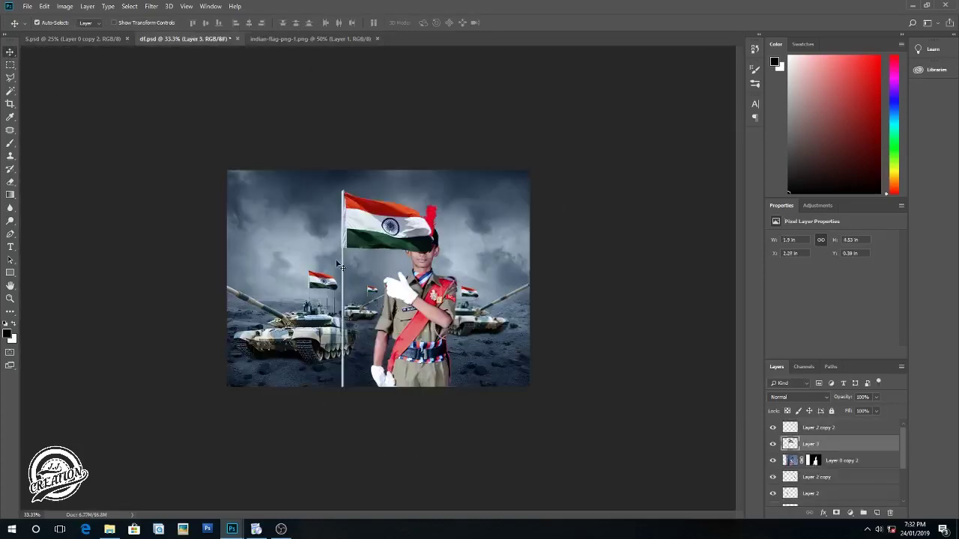
{"action": "left_click", "coordinate": [405, 233], "text": "shift"}
{"action": "mouse_move", "coordinate": [361, 234]}
{"action": "left_mouse_down"}
{"action": "mouse_move", "coordinate": [379, 240]}
{"action": "mouse_move", "coordinate": [341, 254]}
{"action": "left_mouse_up"}
{"action": "left_click", "coordinate": [831, 444]}
Flip the flag horizontally and tilt it so its pole rests in the cadet's hand.
{"action": "key", "text": "ctrl+t"}
{"action": "right_click", "coordinate": [412, 248]}
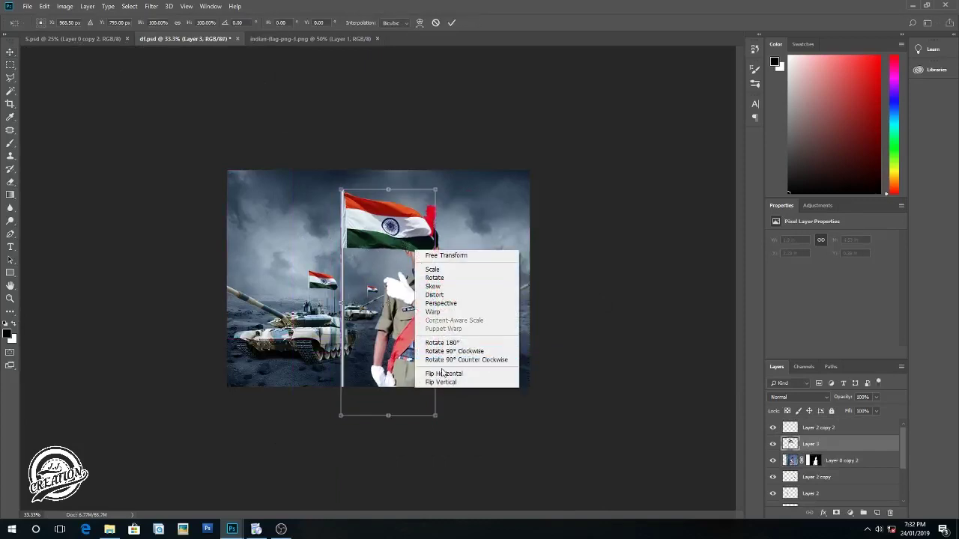
{"action": "left_click", "coordinate": [431, 376]}
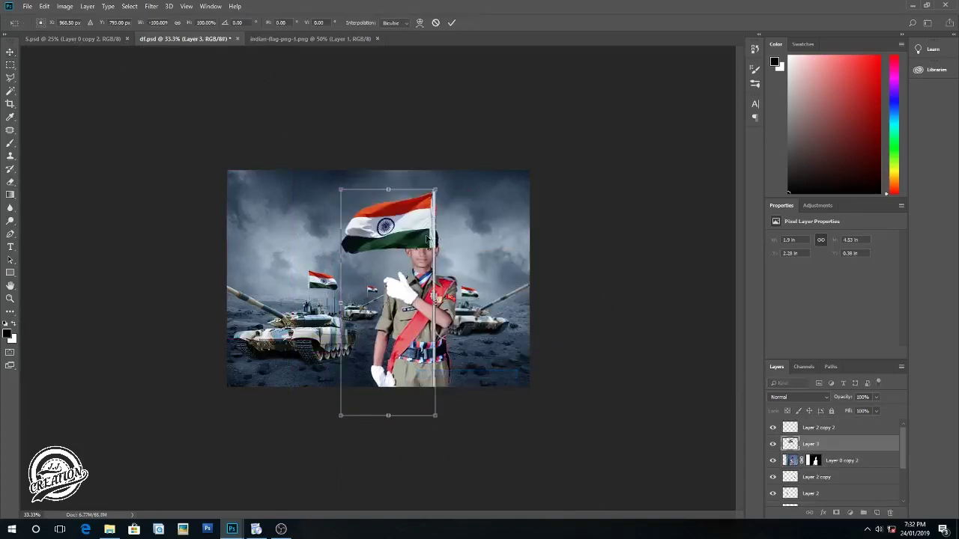
{"action": "left_click_drag", "start_coordinate": [427, 238], "coordinate": [387, 226]}
{"action": "left_click_drag", "start_coordinate": [433, 177], "coordinate": [450, 181]}
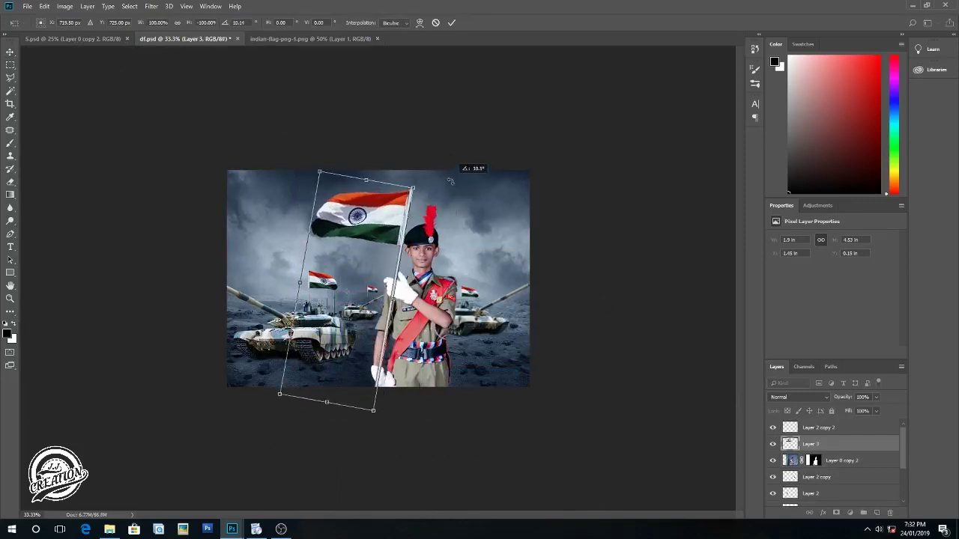
{"action": "left_click_drag", "start_coordinate": [404, 213], "coordinate": [435, 176]}
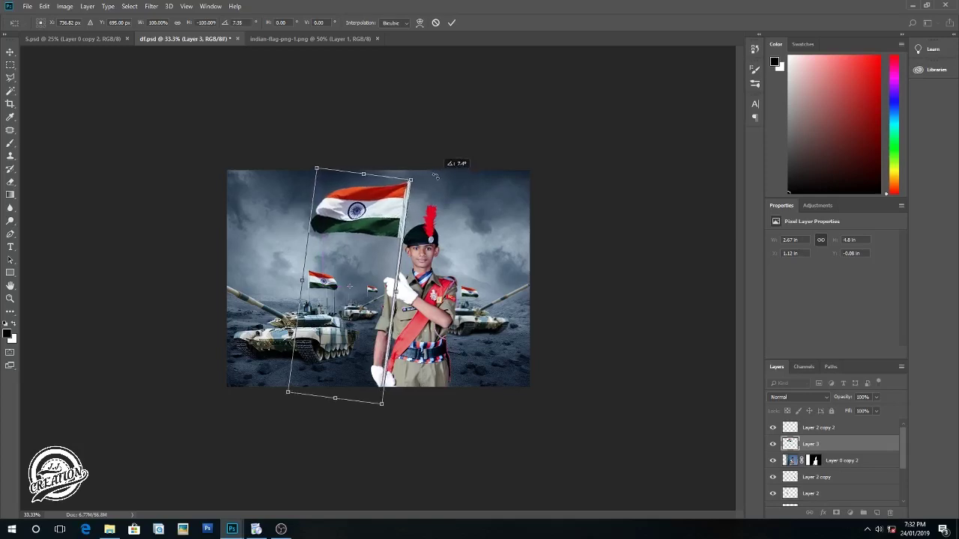
{"action": "left_click_drag", "start_coordinate": [435, 176], "coordinate": [434, 175]}
{"action": "key", "text": "Left"}
{"action": "key", "text": "Left"}
{"action": "key", "text": "Left"}
{"action": "key", "text": "Left"}
{"action": "key", "text": "Left"}
{"action": "key", "text": "Left"}
{"action": "key", "text": "Left"}
{"action": "key", "text": "Left"}
{"action": "key", "text": "Left"}
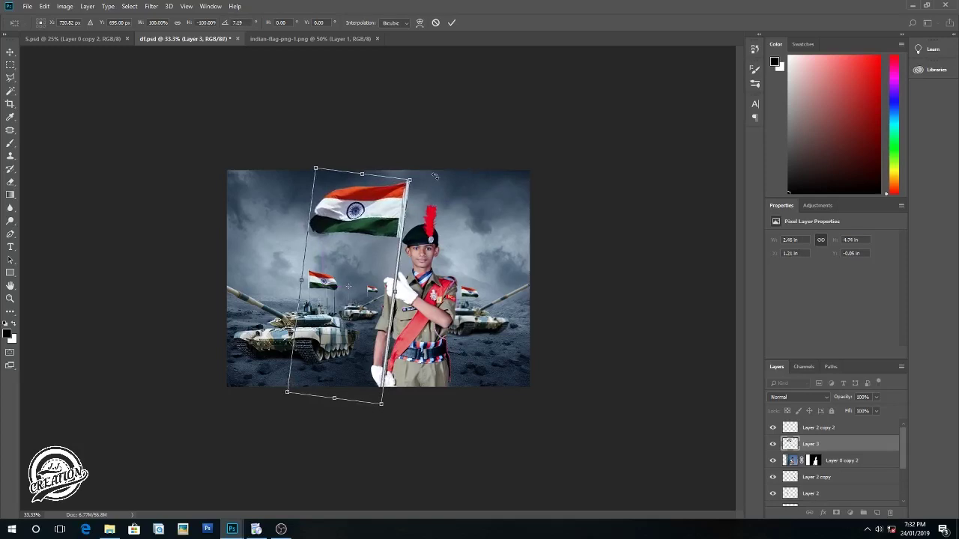
{"action": "key", "text": "Return"}
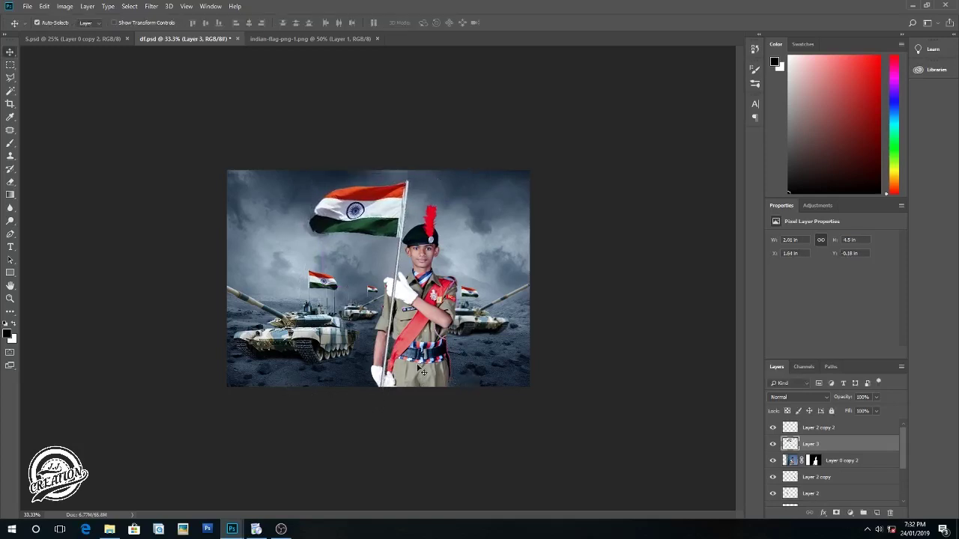
Slightly straighten the flag's tilt with a second transform.
{"action": "key", "text": "ctrl+t"}
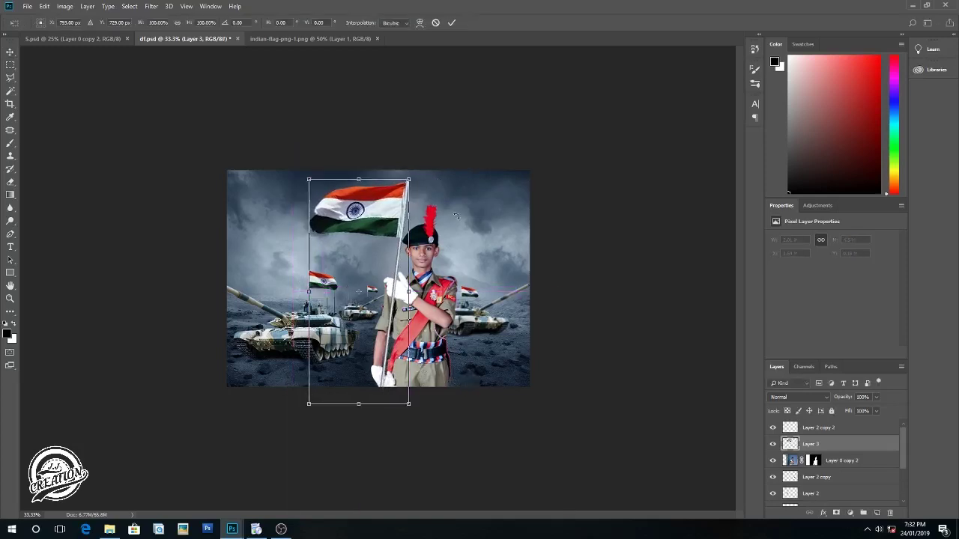
{"action": "left_click_drag", "start_coordinate": [451, 178], "coordinate": [452, 175]}
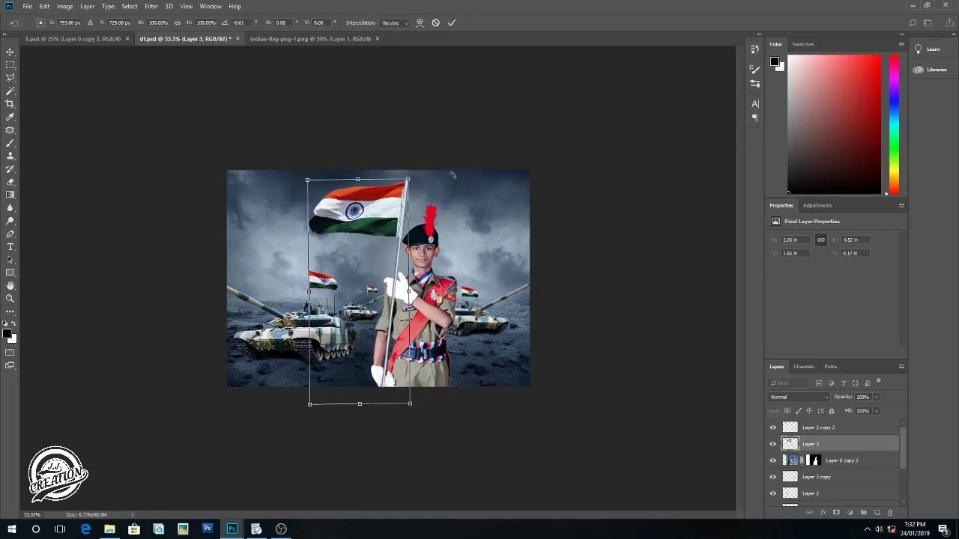
{"action": "key", "text": "Return"}
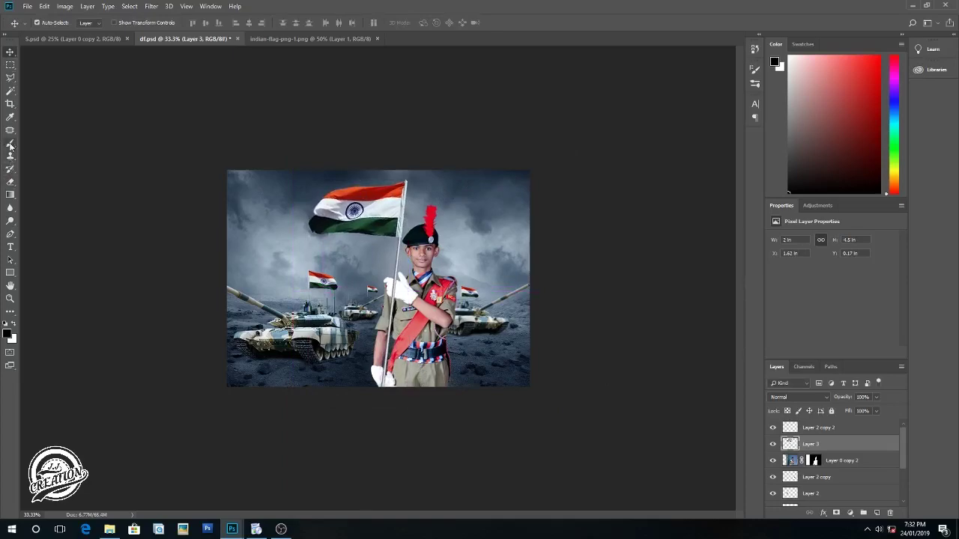
Set up the Eraser brush and zoom to 400% on the cadet's upper glove.
{"action": "left_click", "coordinate": [11, 184]}
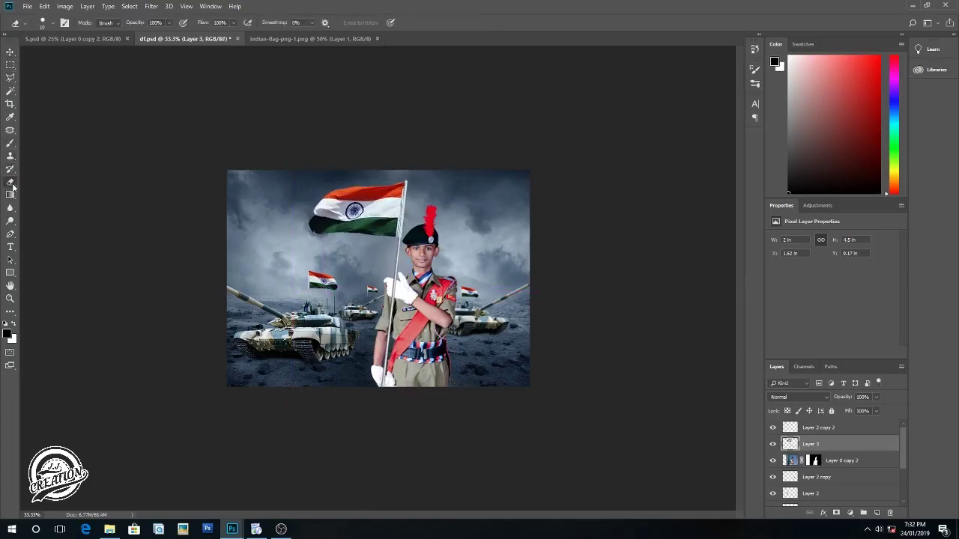
{"action": "left_click", "coordinate": [50, 24]}
{"action": "key", "text": "Escape"}
{"action": "scroll", "coordinate": [274, 334], "scroll_direction": "up", "scroll_amount": 3}
{"action": "scroll", "coordinate": [274, 334], "scroll_direction": "up", "scroll_amount": 4}
{"action": "left_click_drag", "start_coordinate": [274, 334], "coordinate": [117, 222]}
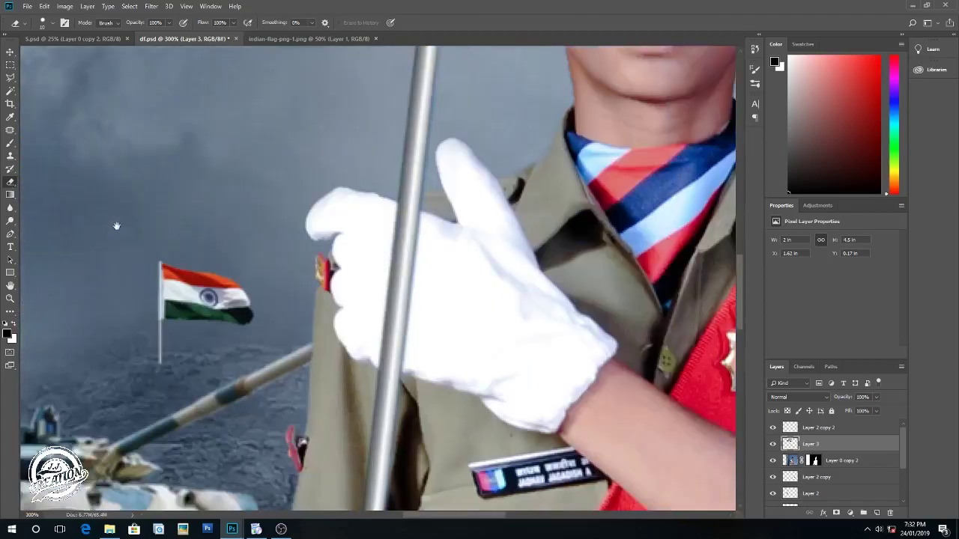
{"action": "key", "text": "ctrl+plus"}
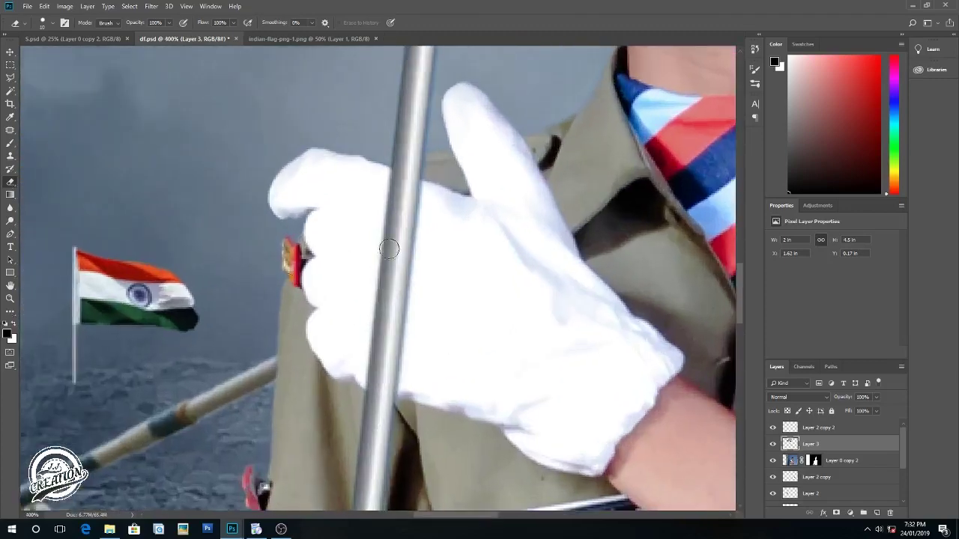
Erase the Layer 3 pole over the glove with a larger brush, then zoom back out.
{"action": "mouse_move", "coordinate": [449, 192]}
{"action": "left_mouse_down"}
{"action": "mouse_move", "coordinate": [385, 193]}
{"action": "mouse_move", "coordinate": [405, 197]}
{"action": "left_mouse_up"}
{"action": "key", "text": "bracketright"}
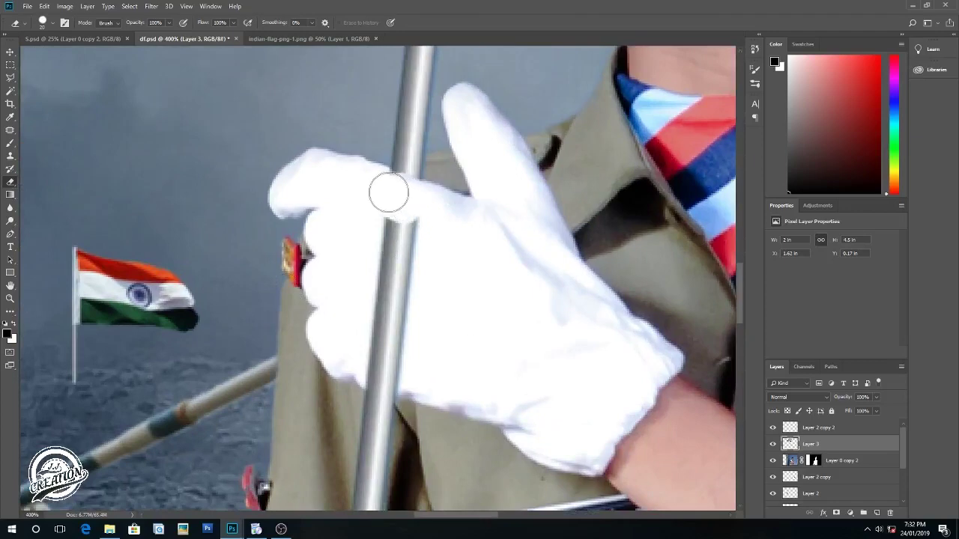
{"action": "mouse_move", "coordinate": [407, 200]}
{"action": "left_mouse_down"}
{"action": "mouse_move", "coordinate": [403, 260]}
{"action": "mouse_move", "coordinate": [388, 217]}
{"action": "mouse_move", "coordinate": [382, 341]}
{"action": "mouse_move", "coordinate": [402, 327]}
{"action": "mouse_move", "coordinate": [387, 360]}
{"action": "mouse_move", "coordinate": [372, 351]}
{"action": "mouse_move", "coordinate": [398, 367]}
{"action": "mouse_move", "coordinate": [377, 360]}
{"action": "mouse_move", "coordinate": [378, 370]}
{"action": "mouse_move", "coordinate": [399, 376]}
{"action": "mouse_move", "coordinate": [375, 364]}
{"action": "mouse_move", "coordinate": [377, 355]}
{"action": "mouse_move", "coordinate": [403, 411]}
{"action": "left_mouse_up"}
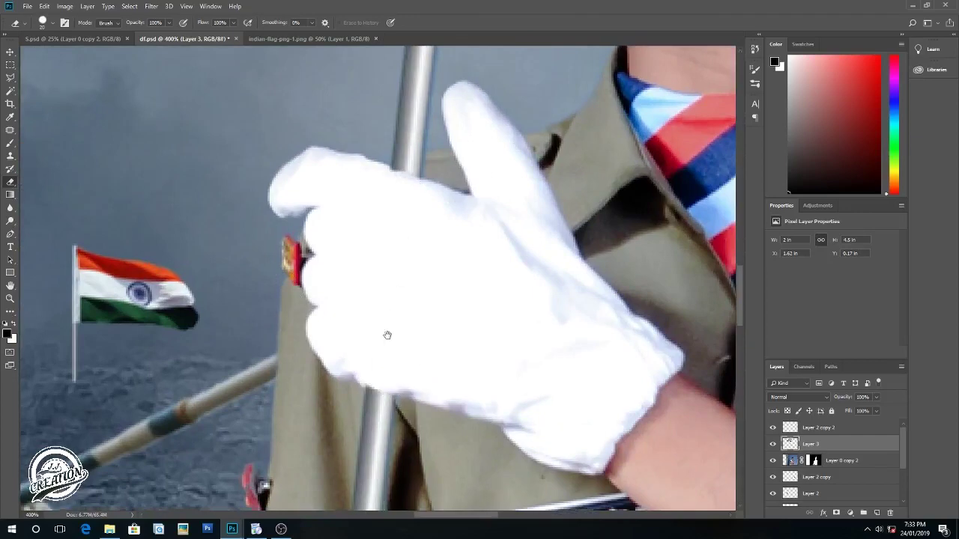
{"action": "scroll", "coordinate": [385, 332], "scroll_direction": "down", "scroll_amount": 3}
{"action": "scroll", "coordinate": [385, 381], "scroll_direction": "down", "scroll_amount": 4}
{"action": "scroll", "coordinate": [385, 300], "scroll_direction": "down", "scroll_amount": 3}
{"action": "scroll", "coordinate": [386, 285], "scroll_direction": "down", "scroll_amount": 4}
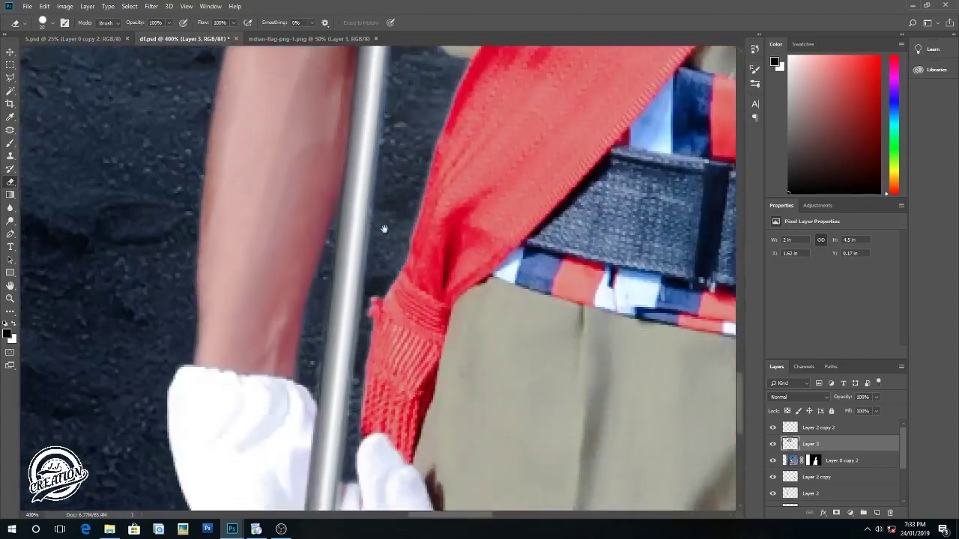
{"action": "scroll", "coordinate": [382, 228], "scroll_direction": "down", "scroll_amount": 2}
{"action": "scroll", "coordinate": [385, 253], "scroll_direction": "down", "scroll_amount": 1}
{"action": "scroll", "coordinate": [388, 256], "scroll_direction": "down", "scroll_amount": 1, "text": "alt"}
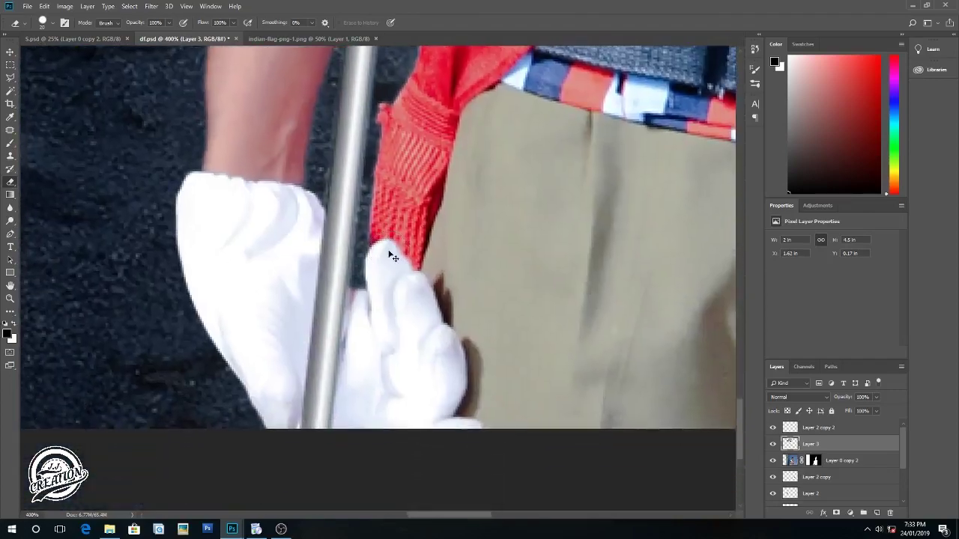
{"action": "scroll", "coordinate": [388, 256], "scroll_direction": "down", "scroll_amount": 2, "text": "alt"}
{"action": "scroll", "coordinate": [390, 256], "scroll_direction": "down", "scroll_amount": 2, "text": "alt"}
{"action": "scroll", "coordinate": [391, 256], "scroll_direction": "down", "scroll_amount": 2, "text": "alt"}
{"action": "scroll", "coordinate": [390, 256], "scroll_direction": "down", "scroll_amount": 1, "text": "alt"}
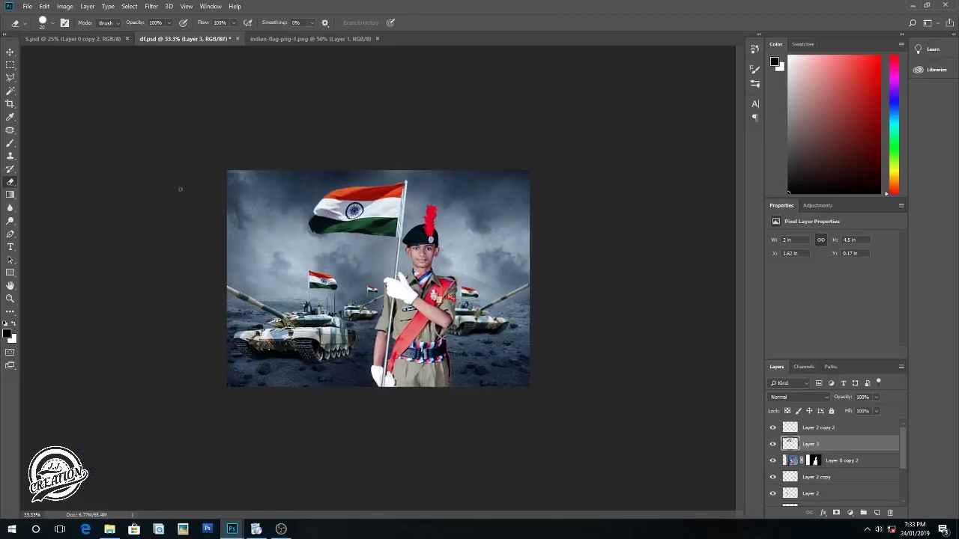
Raise Camera Raw Clarity to +28 on the cadet's layer, Layer 0 copy 2.
{"action": "left_click", "coordinate": [787, 463]}
{"action": "left_click", "coordinate": [152, 6]}
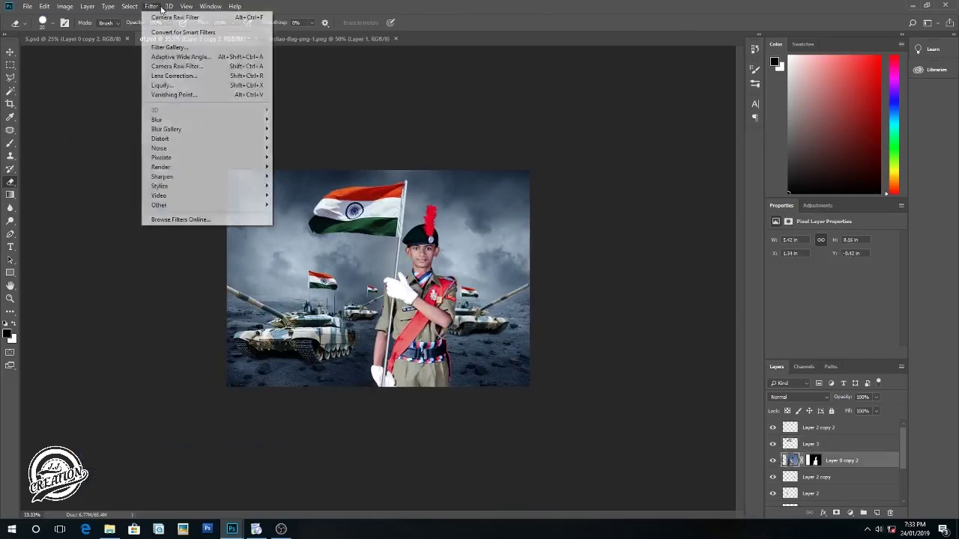
{"action": "left_click", "coordinate": [180, 69]}
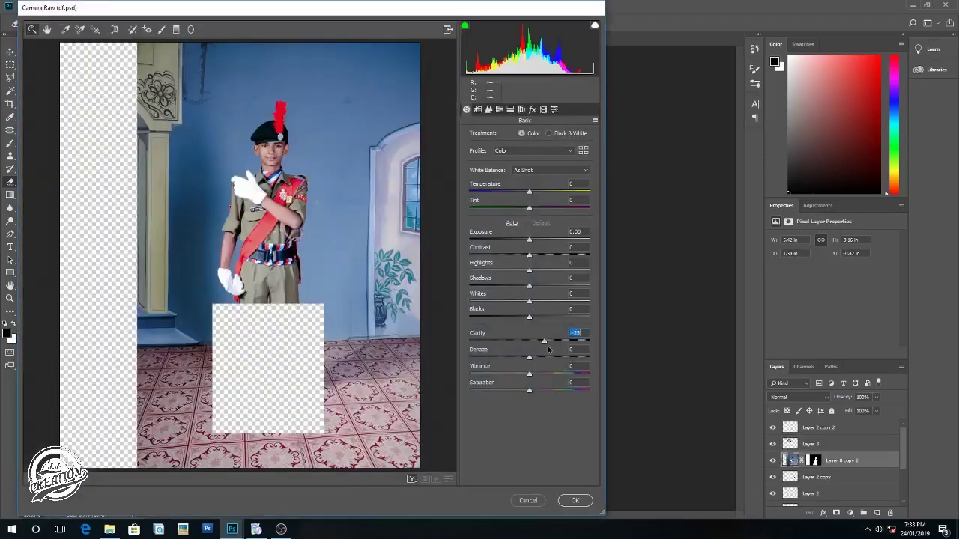
{"action": "left_click_drag", "start_coordinate": [546, 346], "coordinate": [546, 347]}
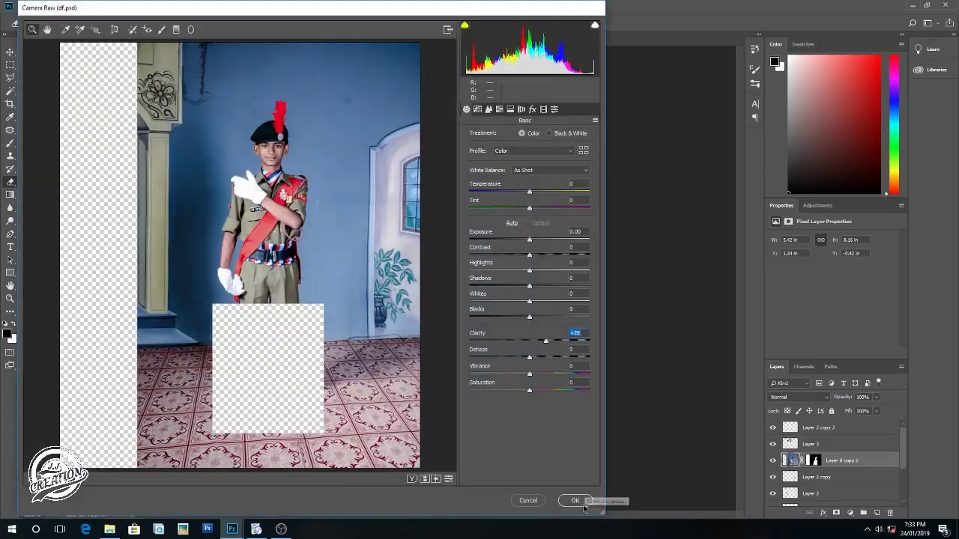
{"action": "left_click", "coordinate": [583, 506]}
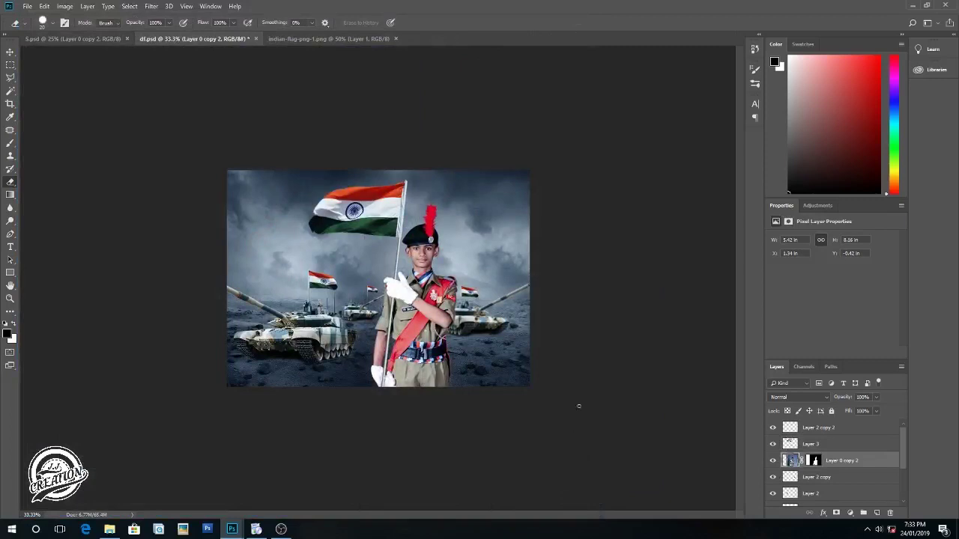
Inspect the composite up close, return the view to 33.3%, and pick the Brush tool at 16% opacity.
{"action": "key", "text": "ctrl+plus"}
{"action": "key", "text": "ctrl+plus"}
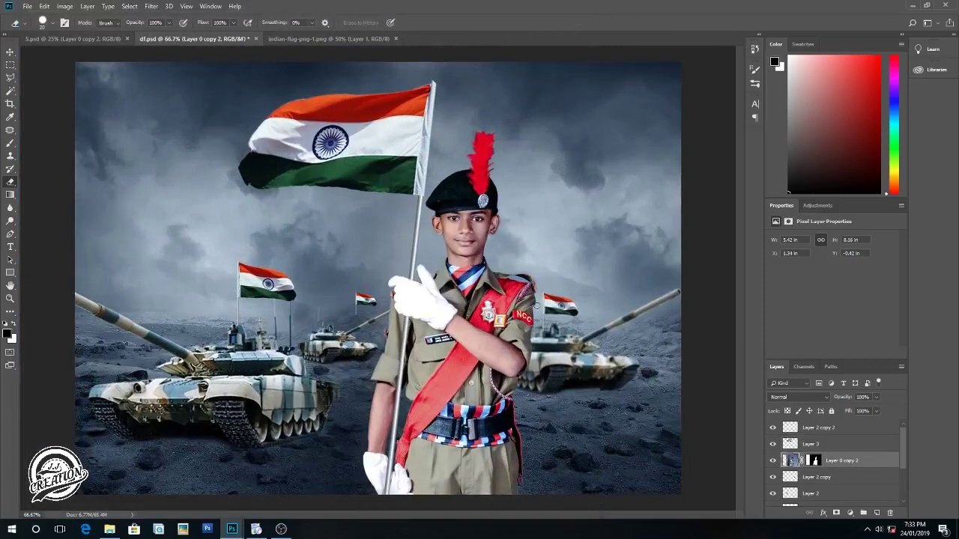
{"action": "key", "text": "ctrl+minus"}
{"action": "key", "text": "ctrl+minus"}
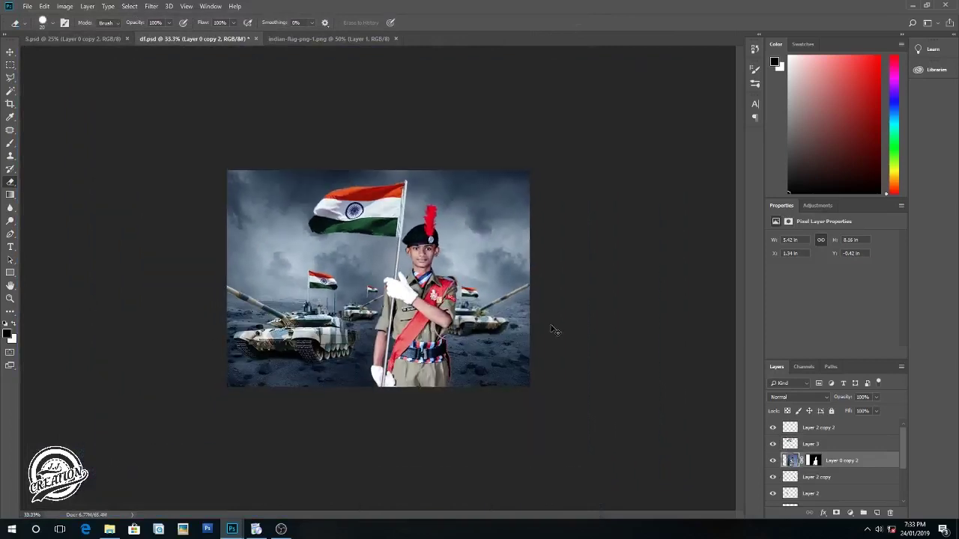
{"action": "key", "text": "ctrl+minus"}
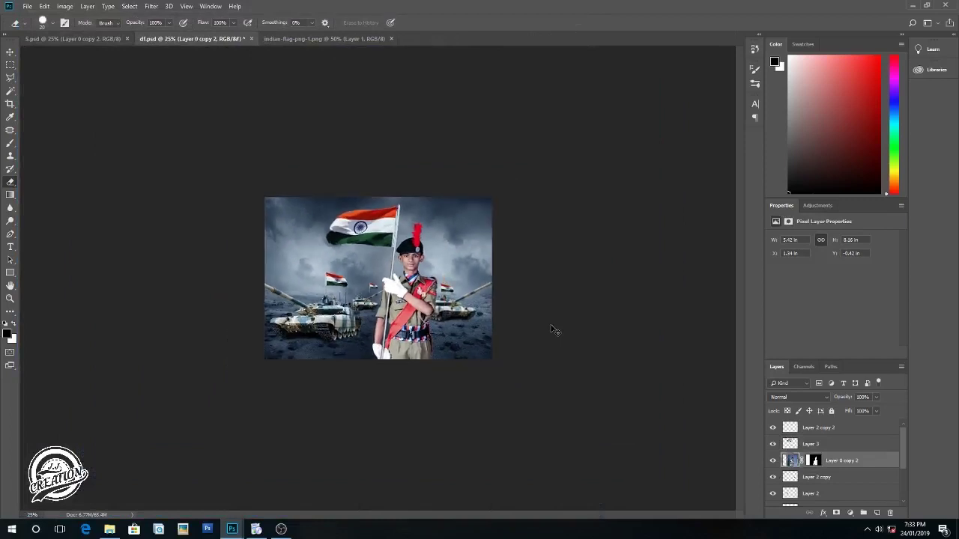
{"action": "key", "text": "ctrl+plus"}
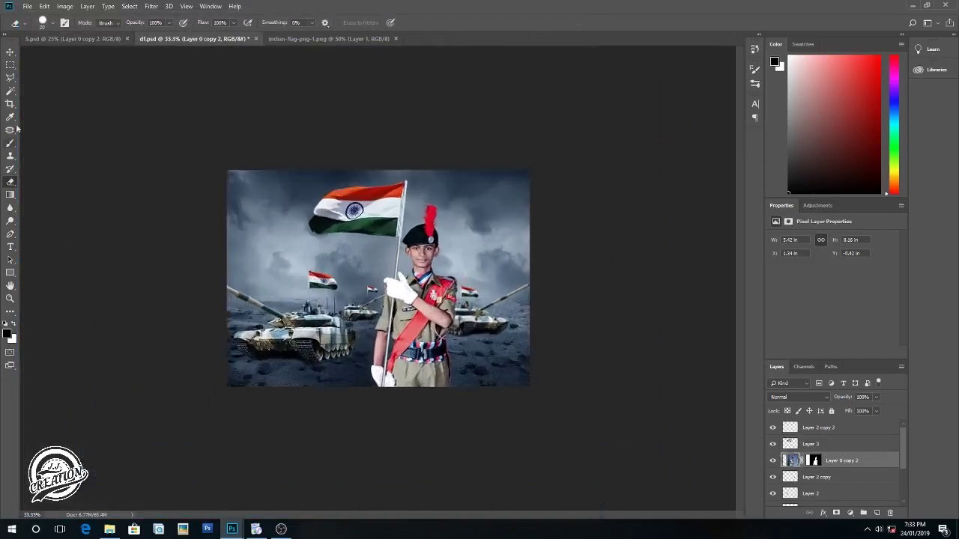
{"action": "left_click", "coordinate": [10, 142]}
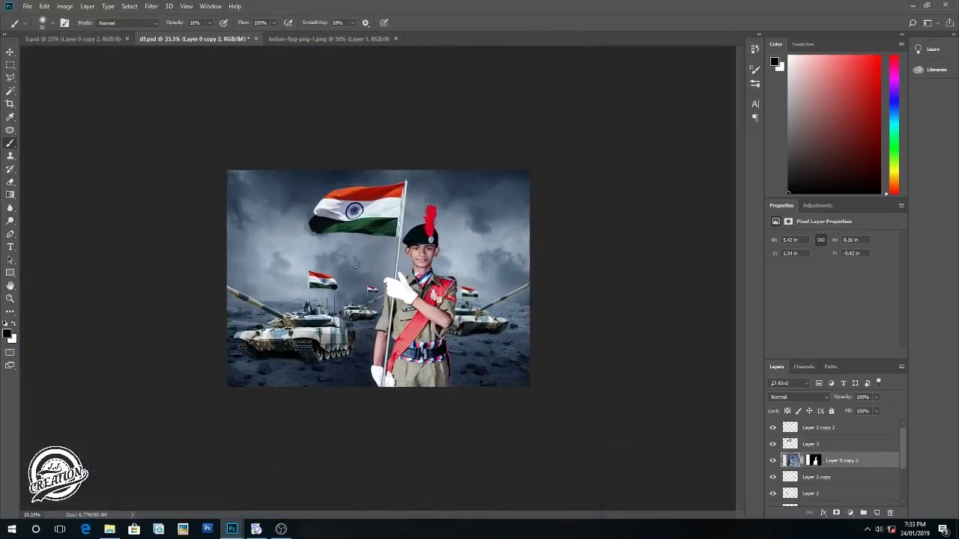
Flatten dl.psd into a single Background layer and zoom in to 200%.
{"action": "right_click", "coordinate": [847, 463]}
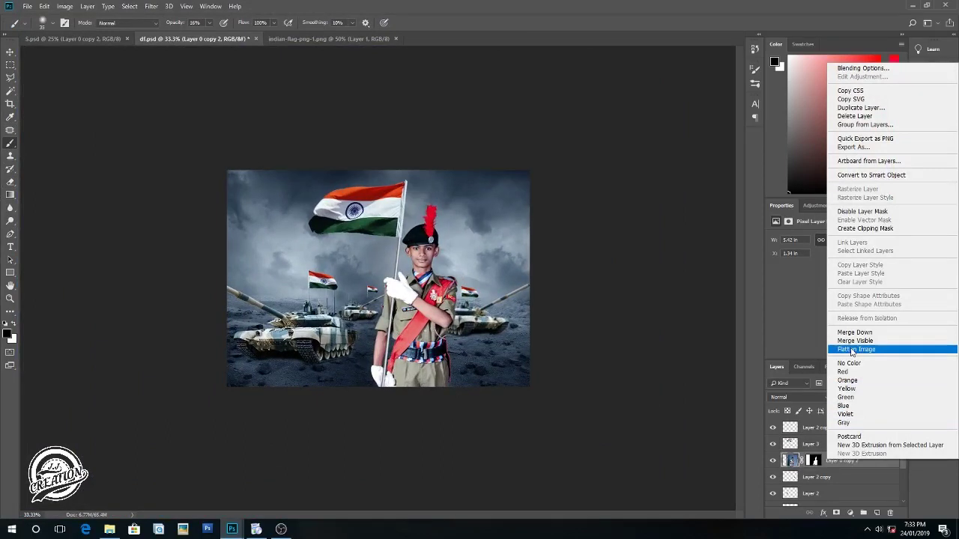
{"action": "left_click", "coordinate": [852, 349]}
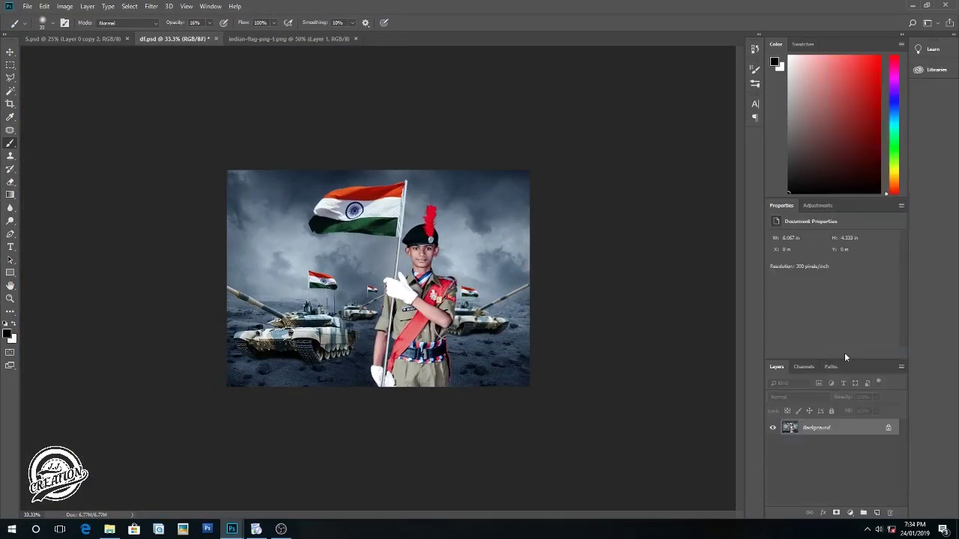
{"action": "key", "text": "ctrl+plus"}
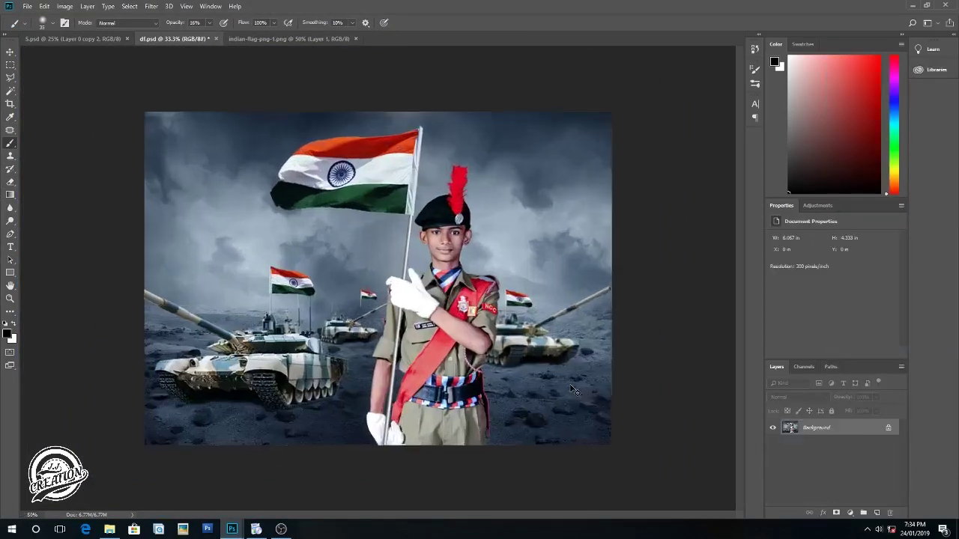
{"action": "key", "text": "ctrl+plus"}
{"action": "key", "text": "ctrl+plus"}
{"action": "key", "text": "ctrl+plus"}
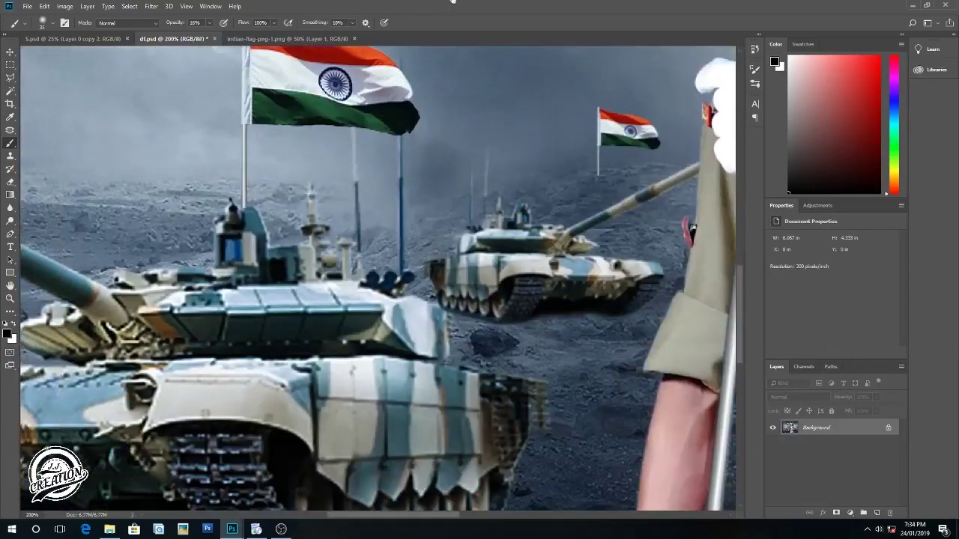
Paint a soft dark shadow under the front tank, redoing the too-dark stroke more lightly.
{"action": "left_click_drag", "start_coordinate": [345, 125], "coordinate": [449, 49]}
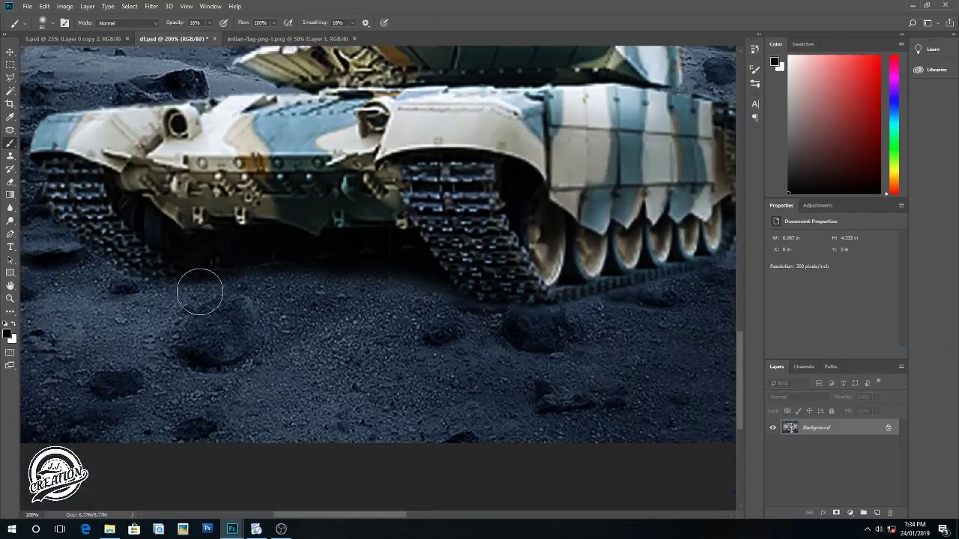
{"action": "left_click_drag", "start_coordinate": [211, 24], "coordinate": [232, 36]}
{"action": "left_click_drag", "start_coordinate": [223, 272], "coordinate": [396, 308]}
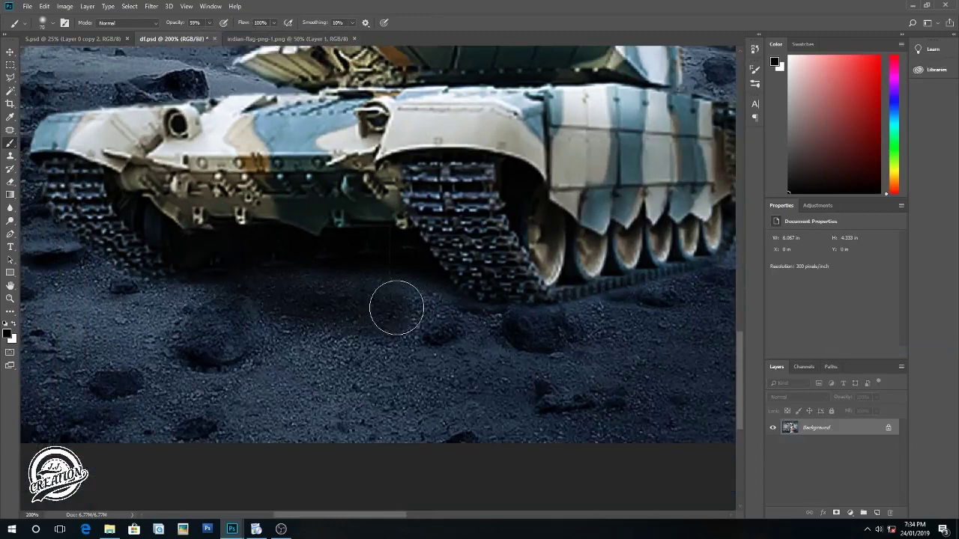
{"action": "key", "text": "ctrl+z"}
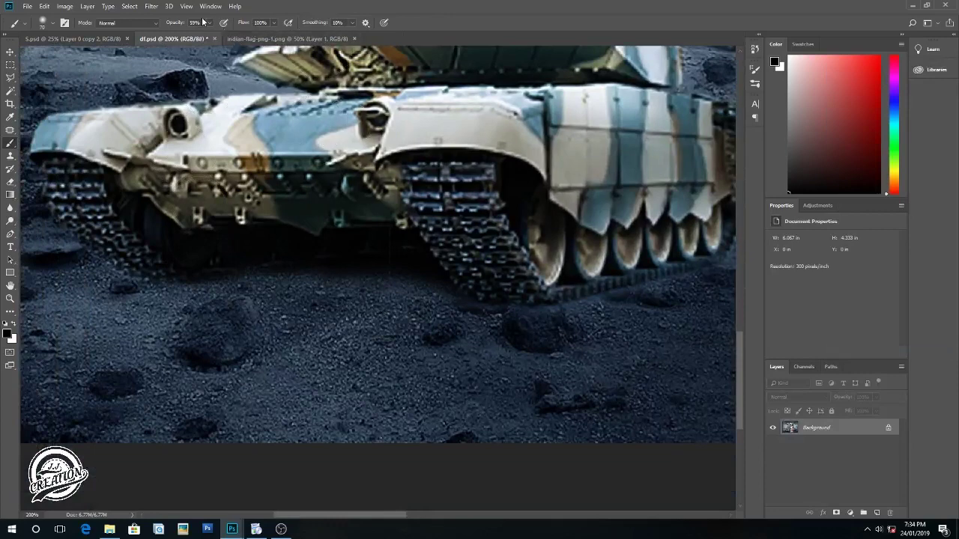
{"action": "left_click_drag", "start_coordinate": [208, 24], "coordinate": [201, 36]}
{"action": "mouse_move", "coordinate": [252, 299]}
{"action": "left_mouse_down"}
{"action": "mouse_move", "coordinate": [374, 300]}
{"action": "mouse_move", "coordinate": [338, 289]}
{"action": "mouse_move", "coordinate": [505, 325]}
{"action": "mouse_move", "coordinate": [231, 317]}
{"action": "mouse_move", "coordinate": [400, 329]}
{"action": "left_mouse_up"}
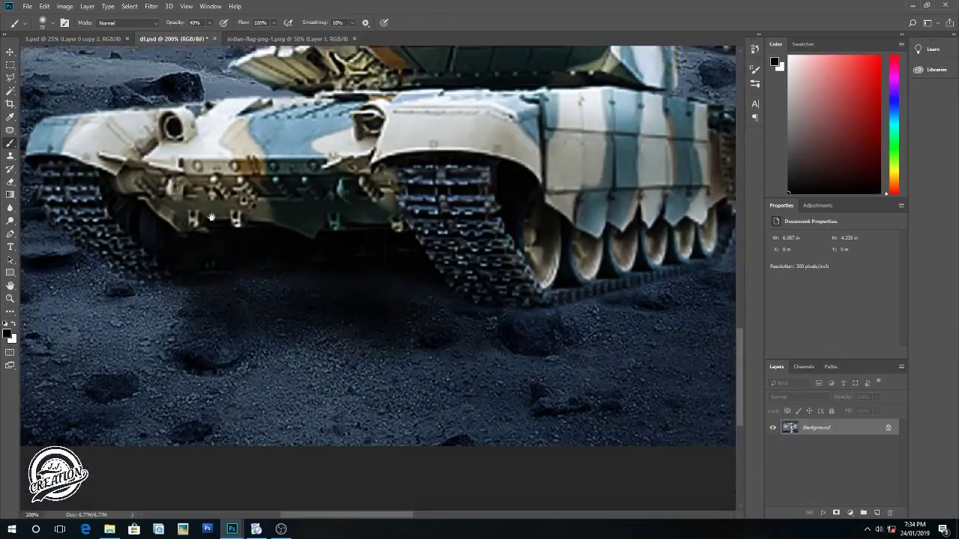
Pan around the tank and undo the last shadow strokes.
{"action": "left_click_drag", "start_coordinate": [561, 187], "coordinate": [262, 225]}
{"action": "scroll", "coordinate": [263, 225], "scroll_direction": "left", "scroll_amount": 3}
{"action": "scroll", "coordinate": [263, 227], "scroll_direction": "left", "scroll_amount": 2}
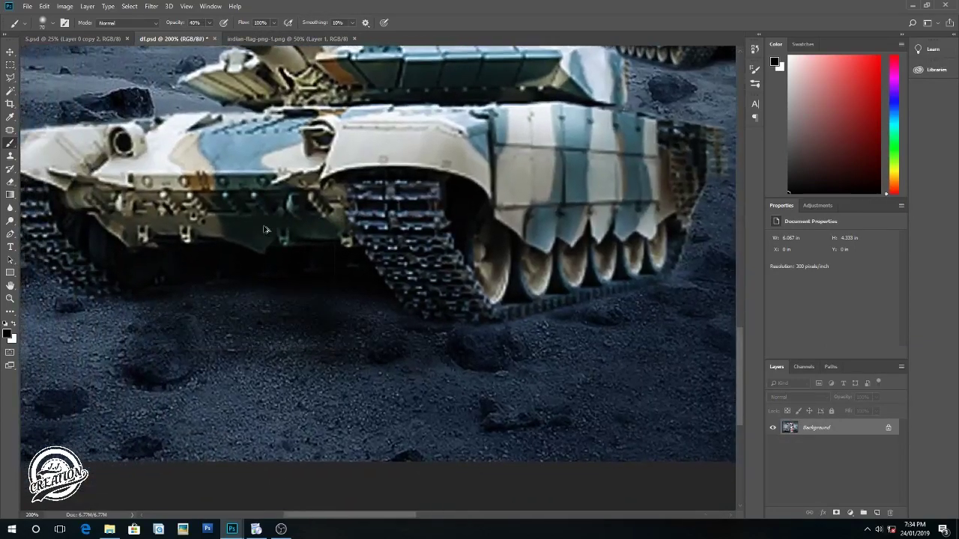
{"action": "key", "text": "ctrl+z"}
{"action": "key", "text": "ctrl+z"}
{"action": "key", "text": "ctrl+z"}
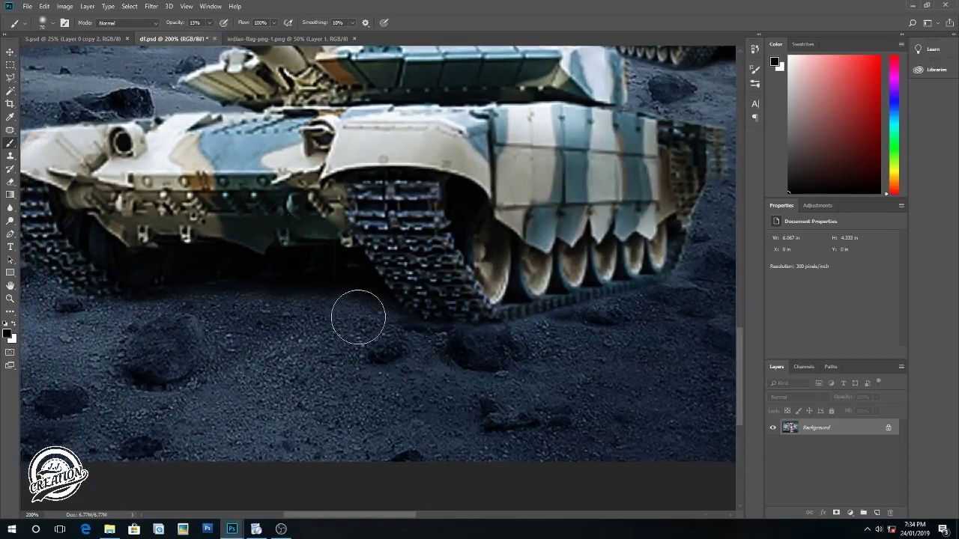
Pan across the cadet's uniform and face, then zoom out to the whole composition.
{"action": "left_click_drag", "start_coordinate": [428, 300], "coordinate": [33, 342]}
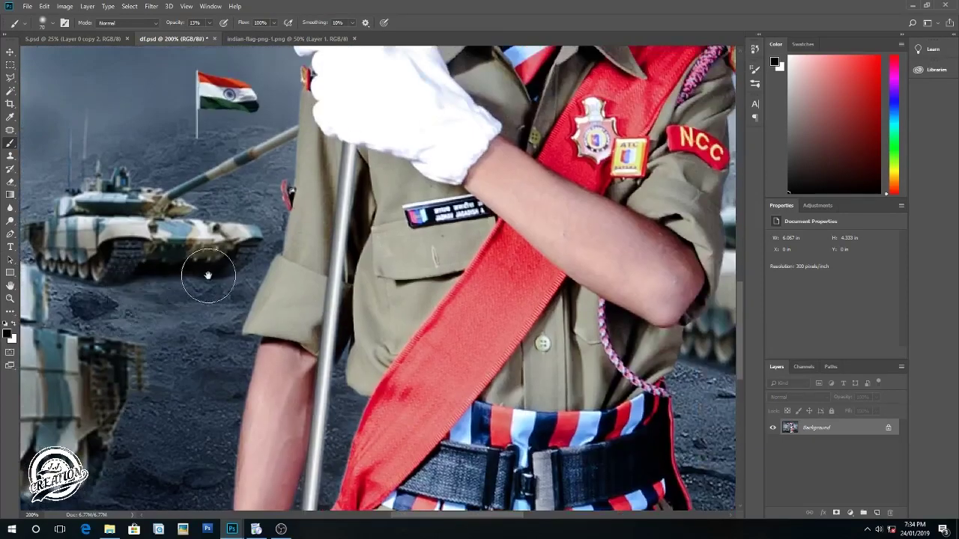
{"action": "scroll", "coordinate": [210, 274], "scroll_direction": "right", "scroll_amount": 6}
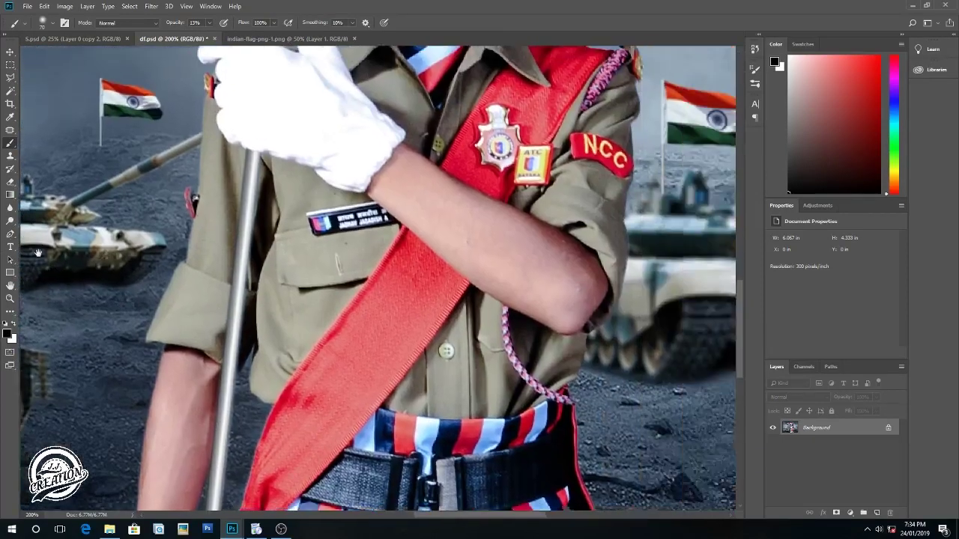
{"action": "left_click_drag", "start_coordinate": [213, 270], "coordinate": [35, 187]}
{"action": "mouse_move", "coordinate": [445, 242]}
{"action": "left_mouse_down"}
{"action": "mouse_move", "coordinate": [378, 262]}
{"action": "mouse_move", "coordinate": [283, 415]}
{"action": "left_mouse_up"}
{"action": "left_click_drag", "start_coordinate": [302, 247], "coordinate": [398, 321]}
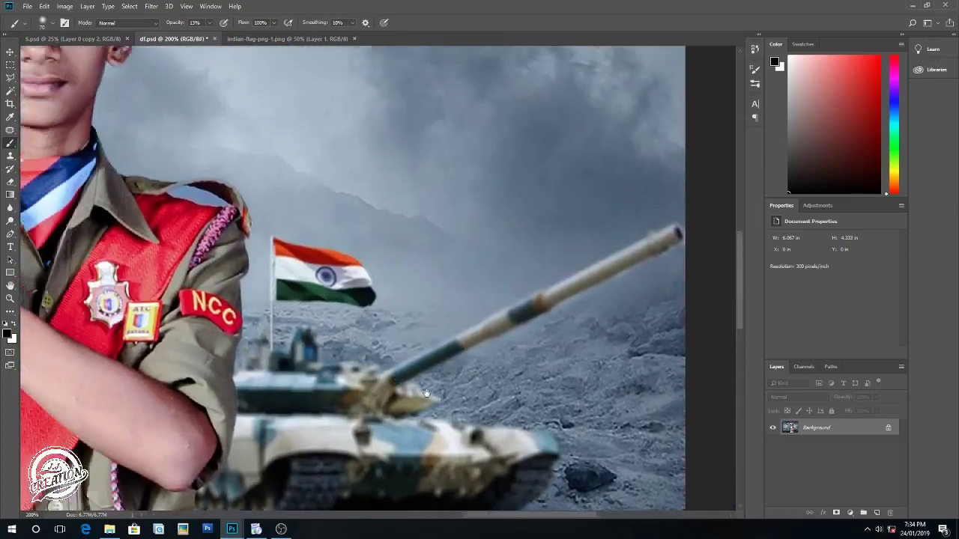
{"action": "left_click_drag", "start_coordinate": [200, 243], "coordinate": [438, 404]}
{"action": "key", "text": "ctrl+minus"}
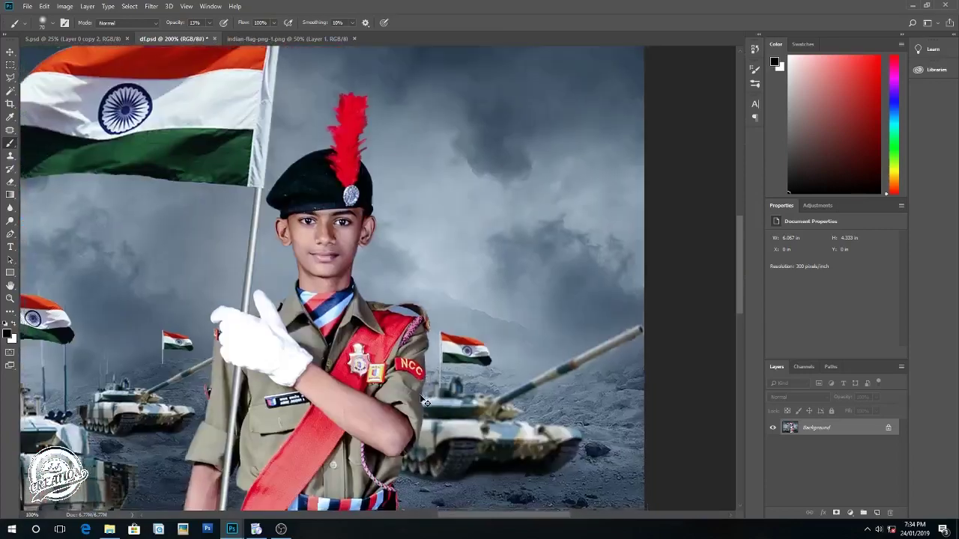
{"action": "key", "text": "ctrl+minus"}
{"action": "key", "text": "ctrl+minus"}
{"action": "key", "text": "ctrl+minus"}
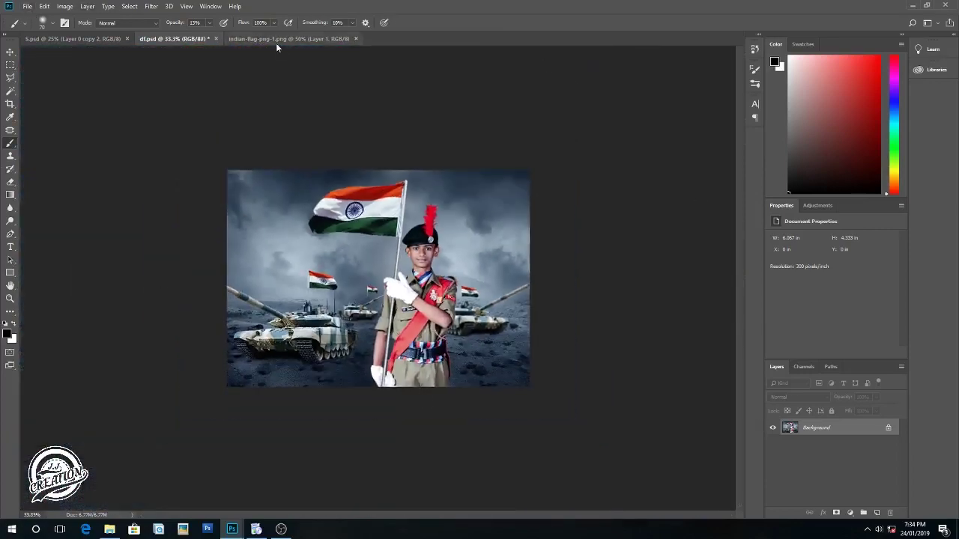
{"action": "left_click", "coordinate": [153, 6]}
{"action": "mouse_move", "coordinate": [166, 129]}
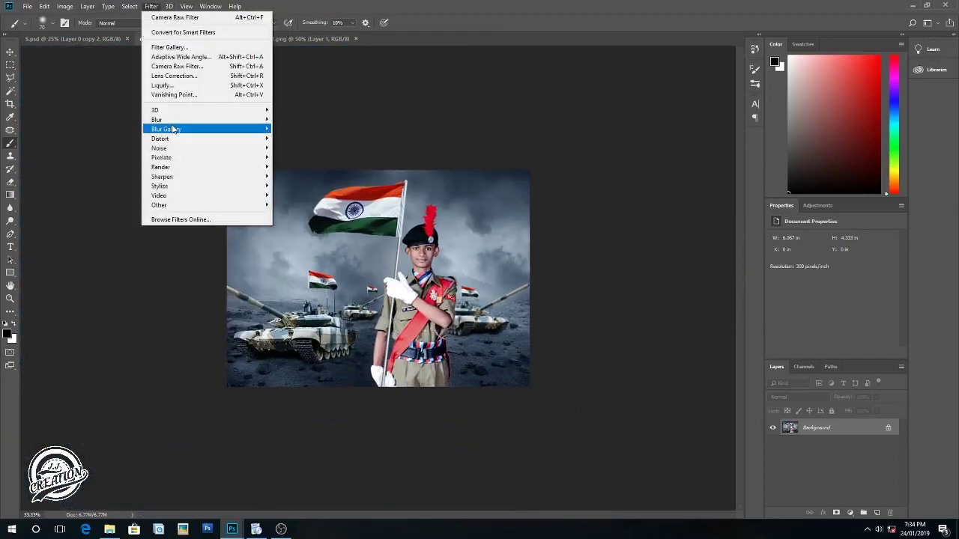
Apply a Camera Raw grade of Contrast +19 and Clarity +5, then duplicate the background layer.
{"action": "left_click", "coordinate": [177, 65]}
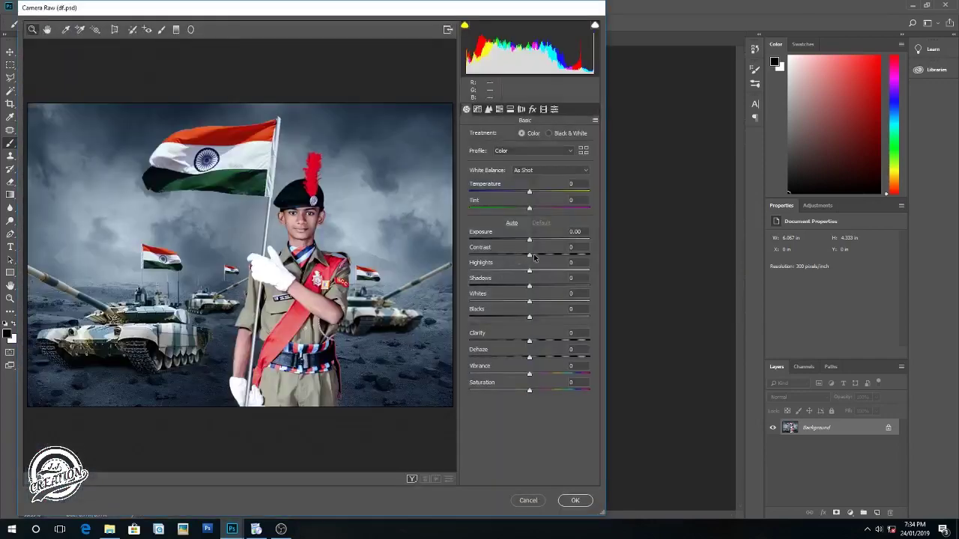
{"action": "left_click_drag", "start_coordinate": [534, 257], "coordinate": [540, 259]}
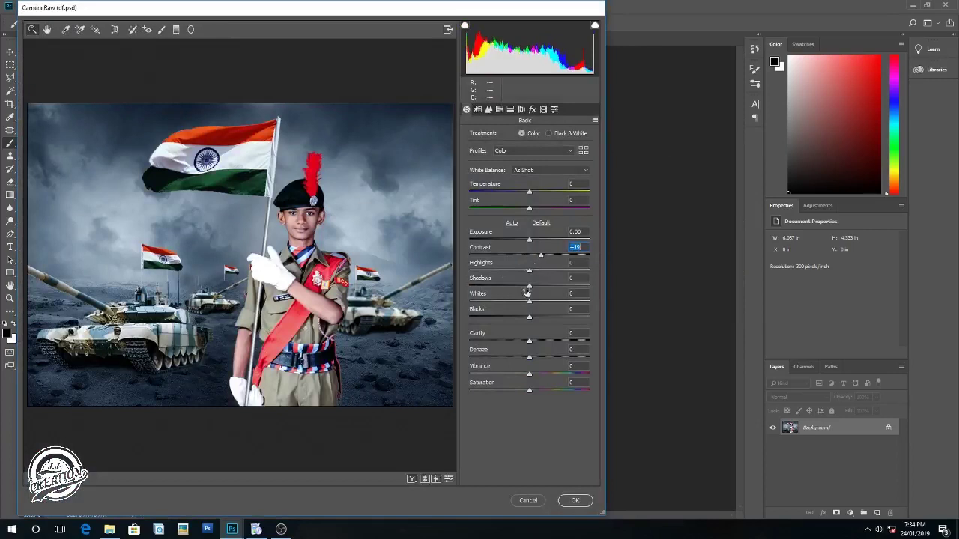
{"action": "left_click_drag", "start_coordinate": [531, 345], "coordinate": [537, 345]}
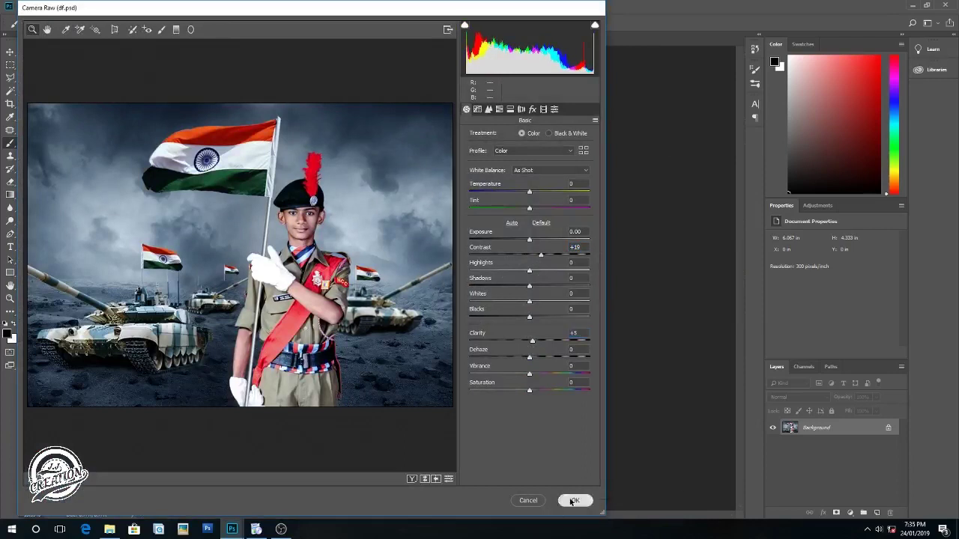
{"action": "left_click", "coordinate": [575, 500]}
{"action": "key", "text": "ctrl+j"}
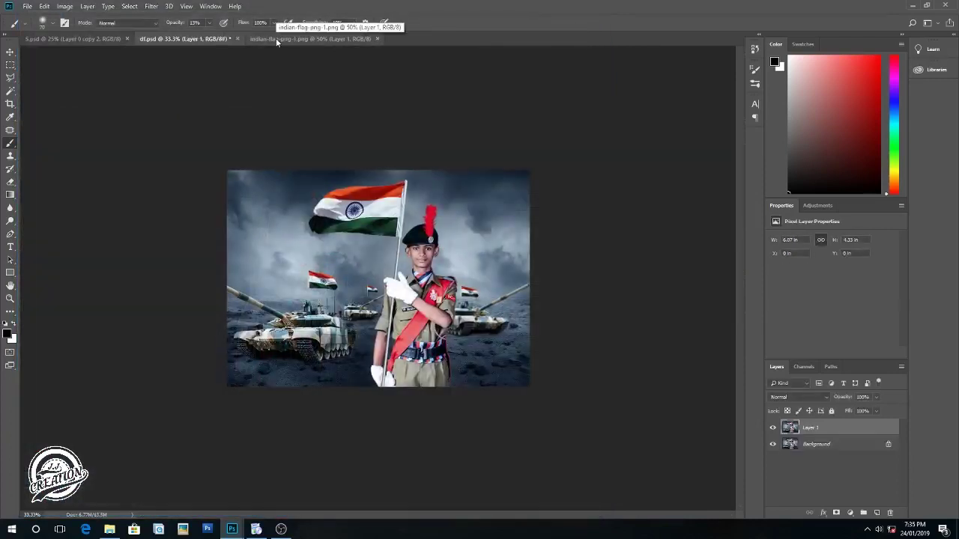
Apply a 10-pixel High Pass filter to Layer 1 and blend it as Soft Light.
{"action": "left_click", "coordinate": [152, 6]}
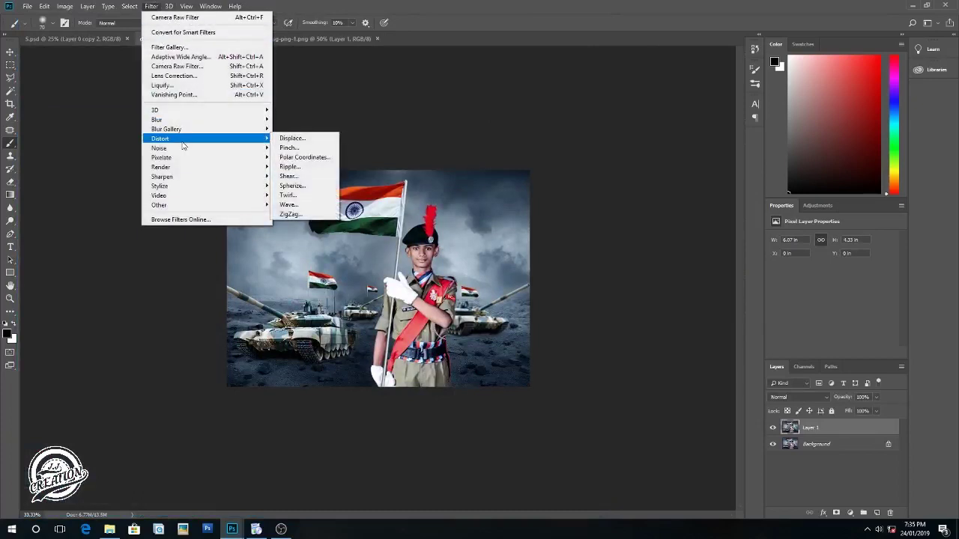
{"action": "mouse_move", "coordinate": [159, 205]}
{"action": "left_click", "coordinate": [292, 215]}
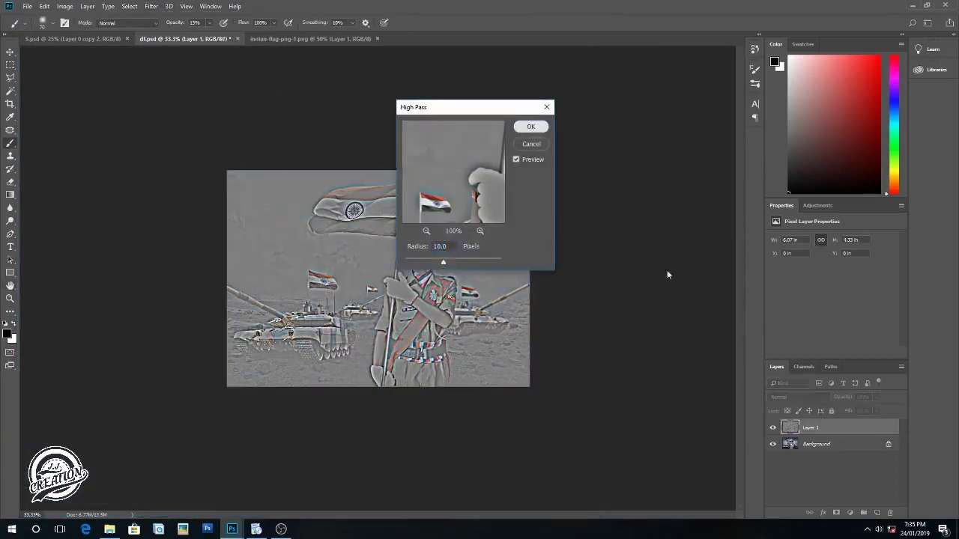
{"action": "left_click", "coordinate": [531, 128]}
{"action": "left_click", "coordinate": [797, 397]}
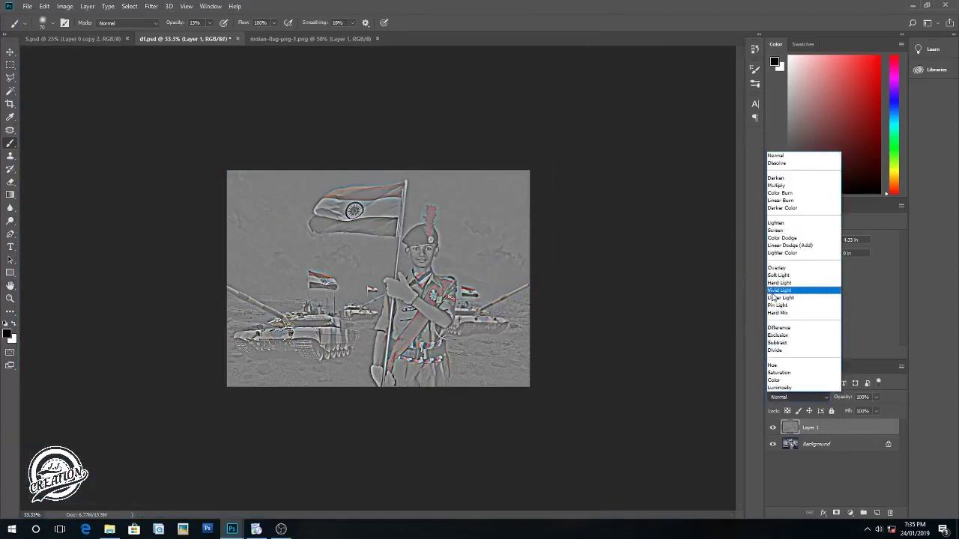
{"action": "left_click", "coordinate": [778, 275]}
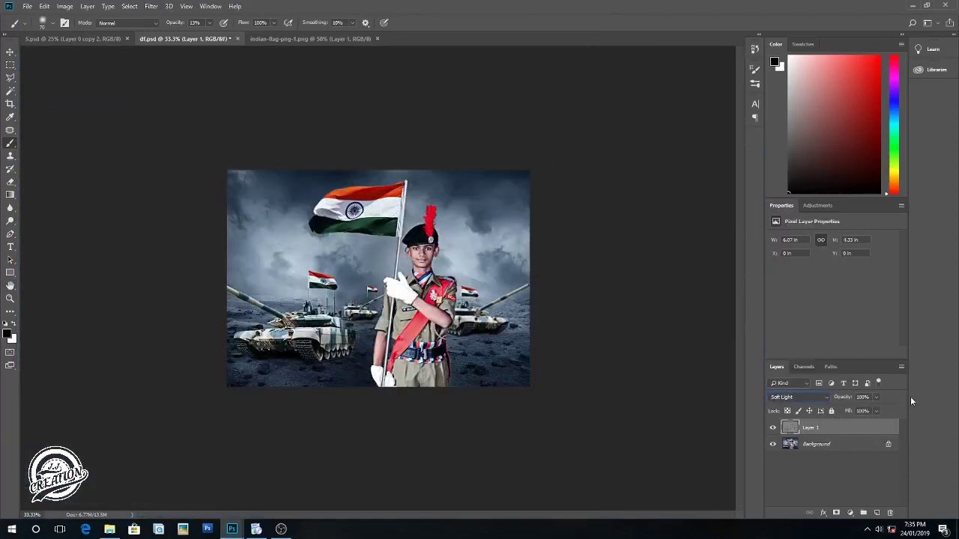
Fade the Soft Light layer to low opacity and flatten into one Background layer.
{"action": "left_click", "coordinate": [878, 398]}
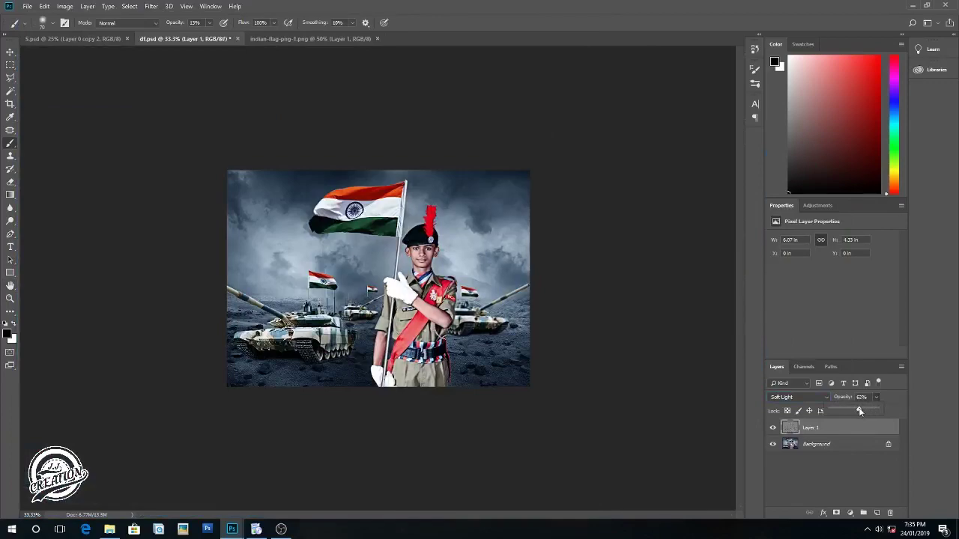
{"action": "key", "text": "ctrl+plus"}
{"action": "key", "text": "ctrl+plus"}
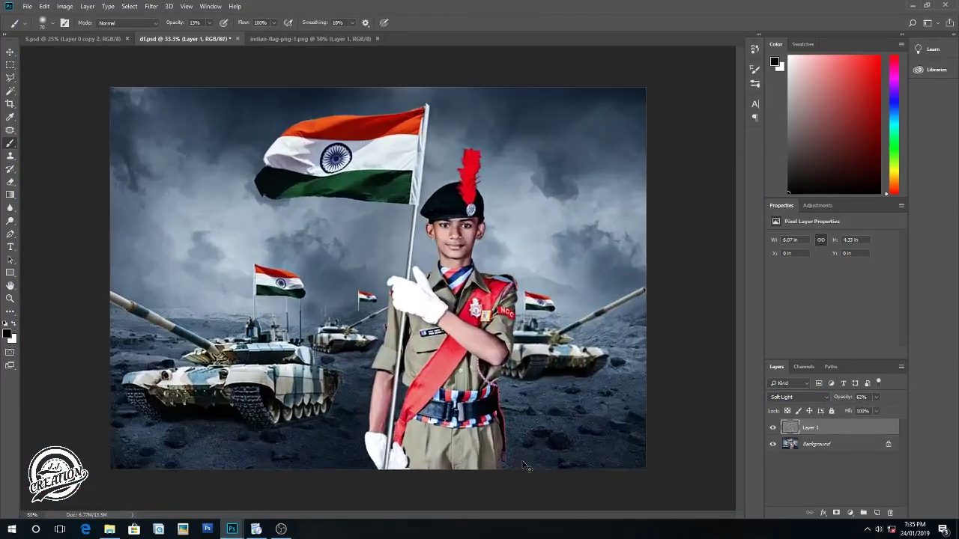
{"action": "left_click", "coordinate": [876, 397]}
{"action": "left_click_drag", "start_coordinate": [879, 409], "coordinate": [855, 413]}
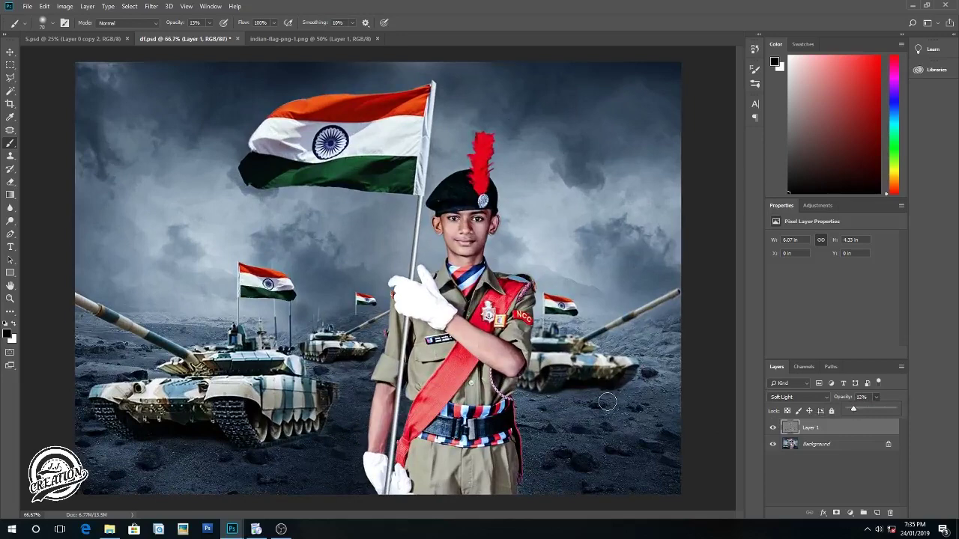
{"action": "right_click", "coordinate": [816, 425]}
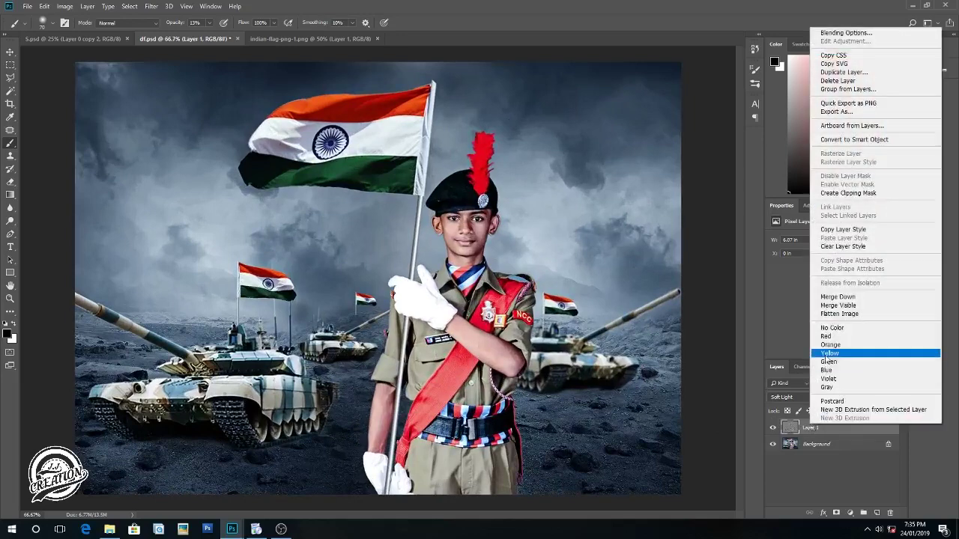
{"action": "left_click", "coordinate": [839, 314]}
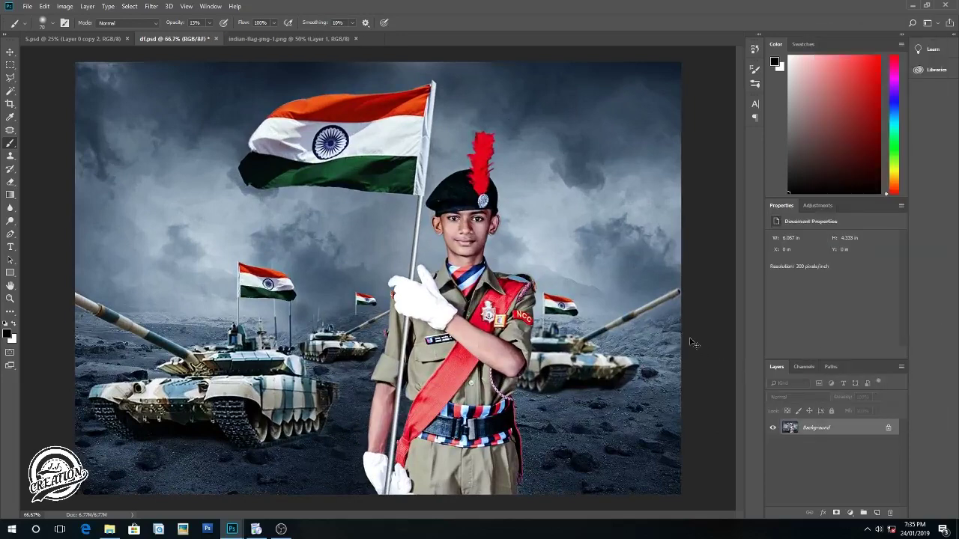
Darken the ground with a bottom-up Camera Raw graduated filter: Exposure -2.45, lowered Blacks.
{"action": "key", "text": "ctrl+minus"}
{"action": "key", "text": "ctrl+minus"}
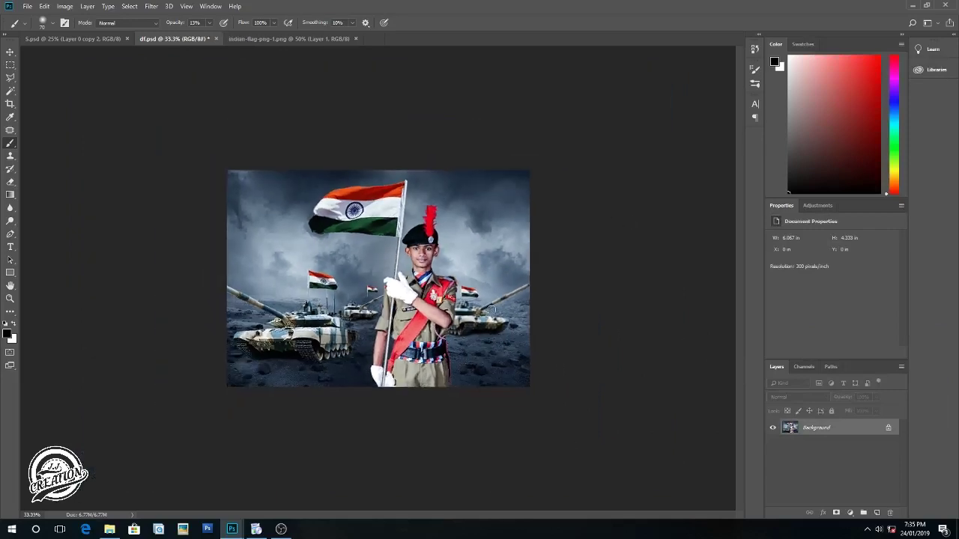
{"action": "key", "text": "ctrl+plus"}
{"action": "key", "text": "ctrl+plus"}
{"action": "key", "text": "ctrl+minus"}
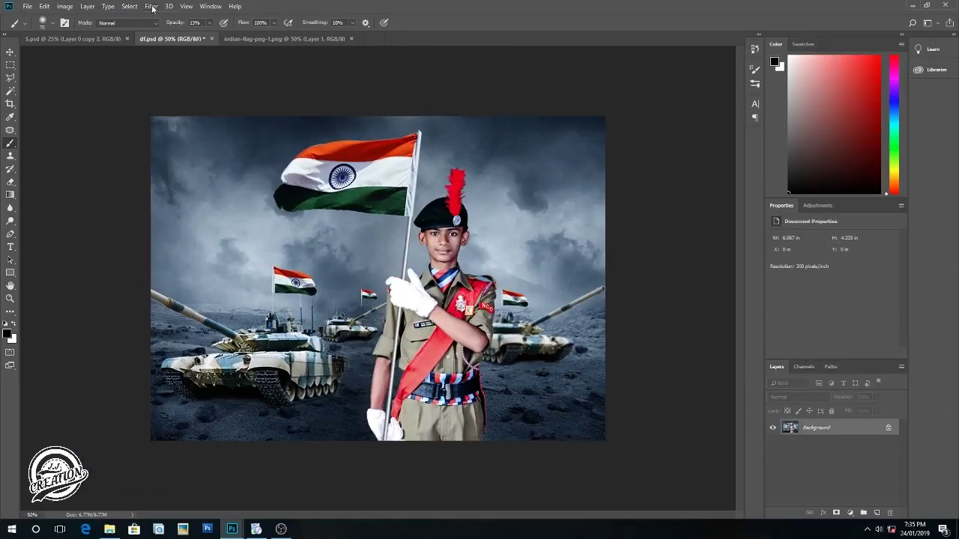
{"action": "left_click", "coordinate": [152, 6]}
{"action": "left_click", "coordinate": [166, 66]}
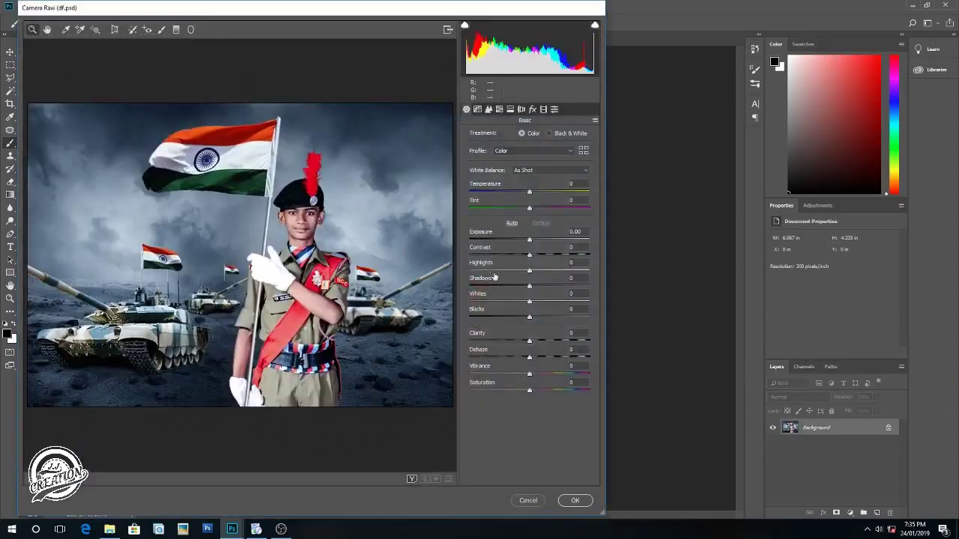
{"action": "left_click", "coordinate": [176, 29]}
{"action": "left_click_drag", "start_coordinate": [214, 413], "coordinate": [215, 362]}
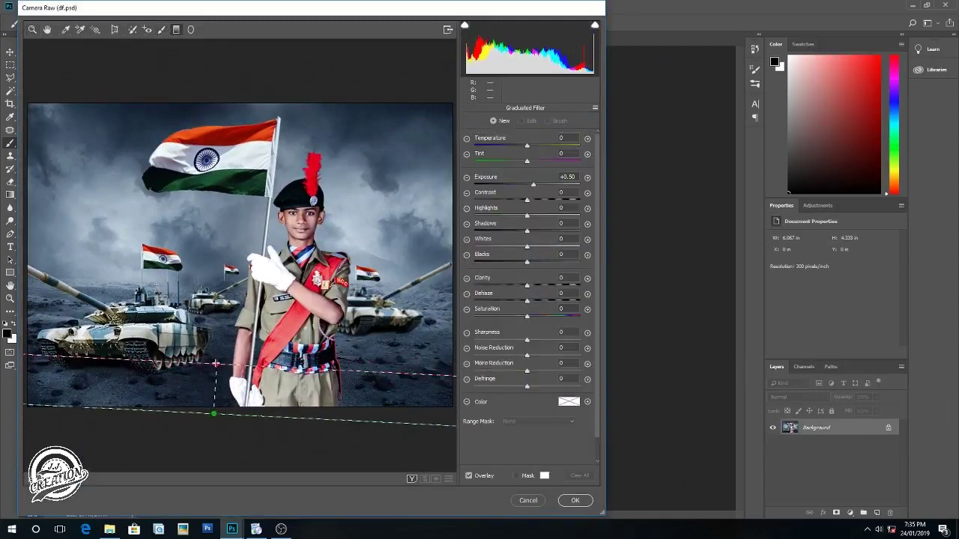
{"action": "left_click_drag", "start_coordinate": [214, 363], "coordinate": [214, 364]}
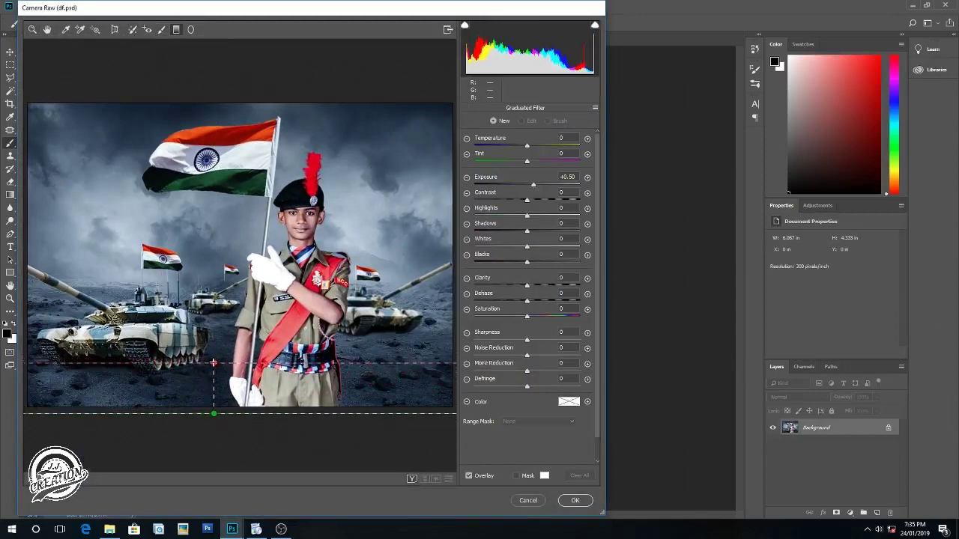
{"action": "left_click_drag", "start_coordinate": [536, 182], "coordinate": [494, 183]}
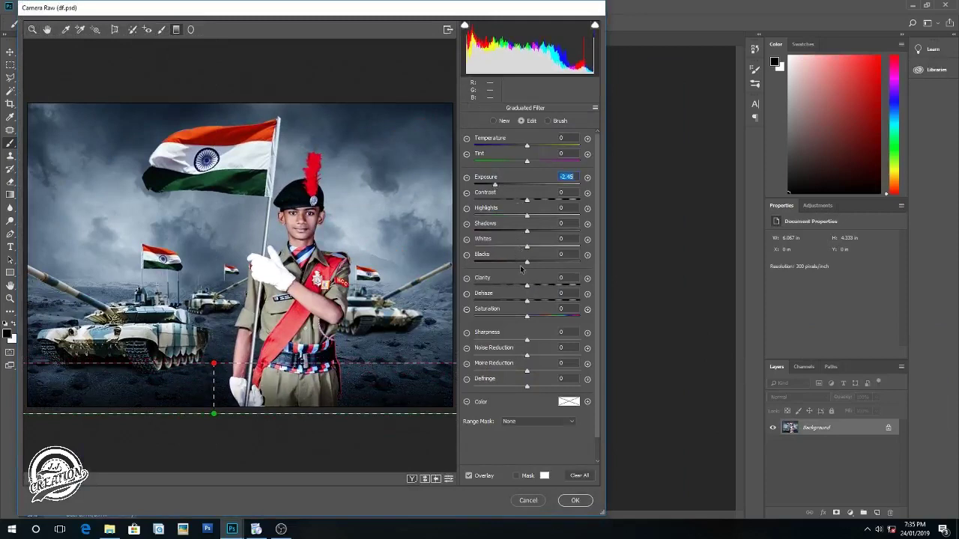
{"action": "left_click_drag", "start_coordinate": [526, 261], "coordinate": [500, 260]}
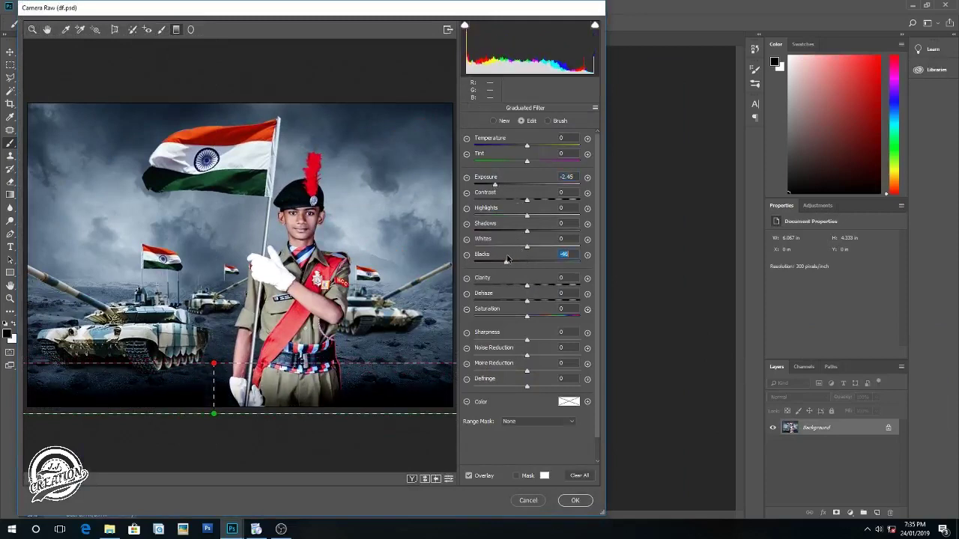
{"action": "left_click", "coordinate": [574, 502]}
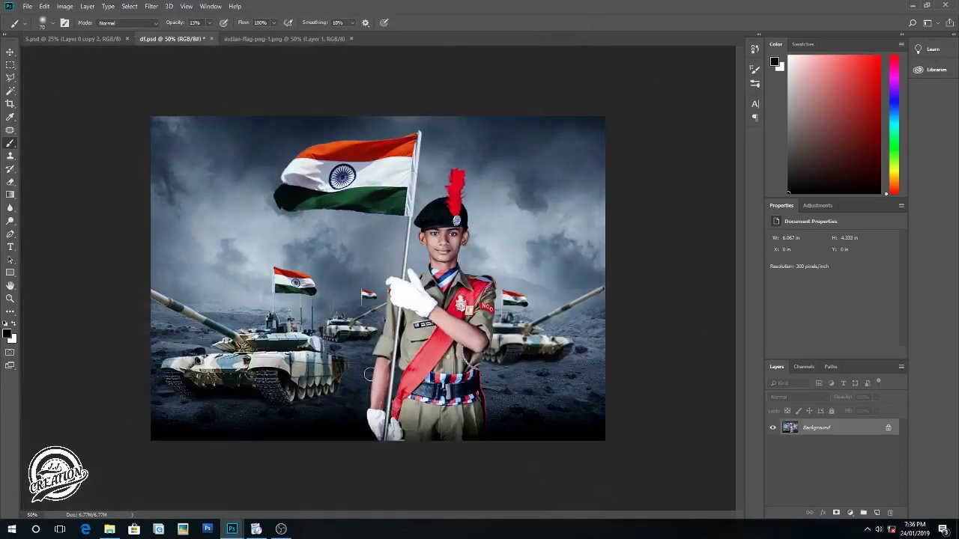
Reopen Camera Raw and cool the Temperature to -4.
{"action": "left_click", "coordinate": [156, 6]}
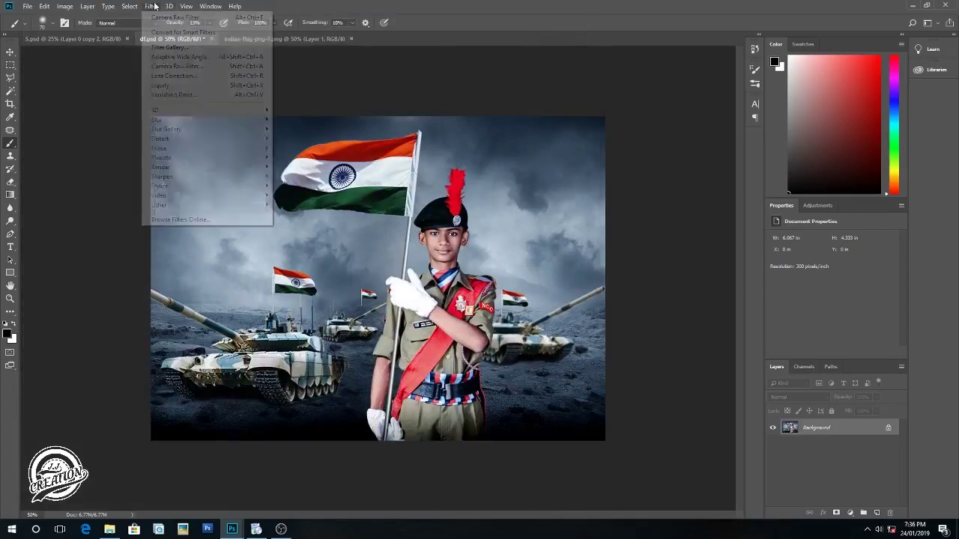
{"action": "left_click", "coordinate": [180, 64]}
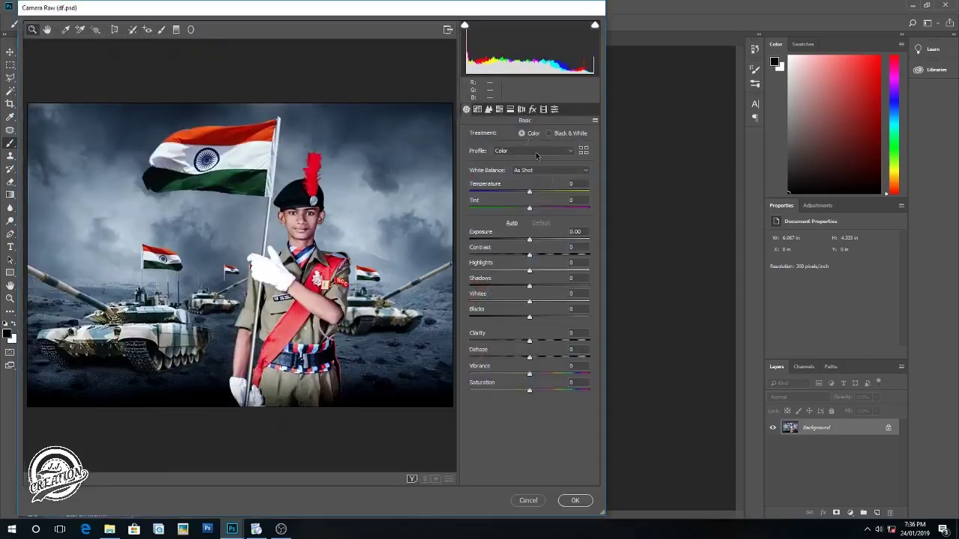
{"action": "left_click_drag", "start_coordinate": [529, 192], "coordinate": [523, 193]}
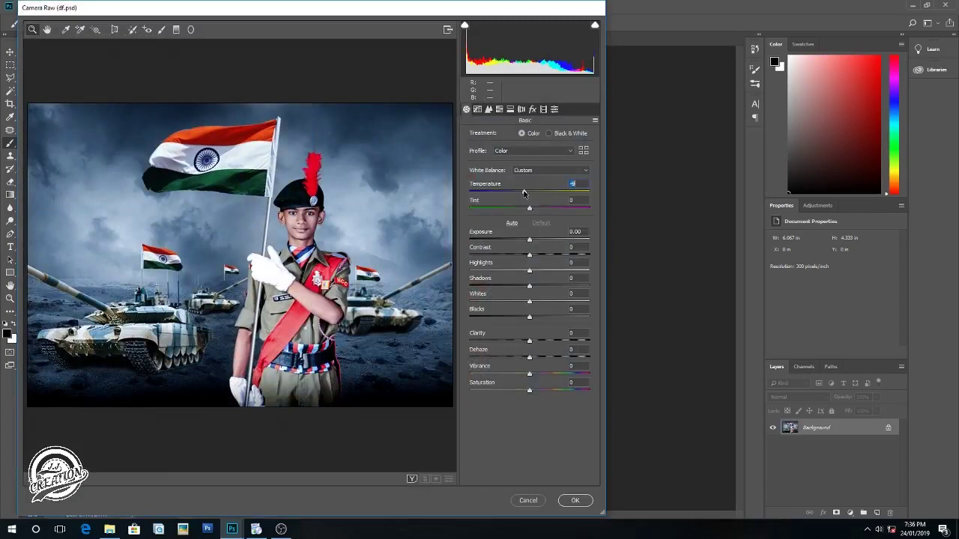
{"action": "type", "text": "-"}
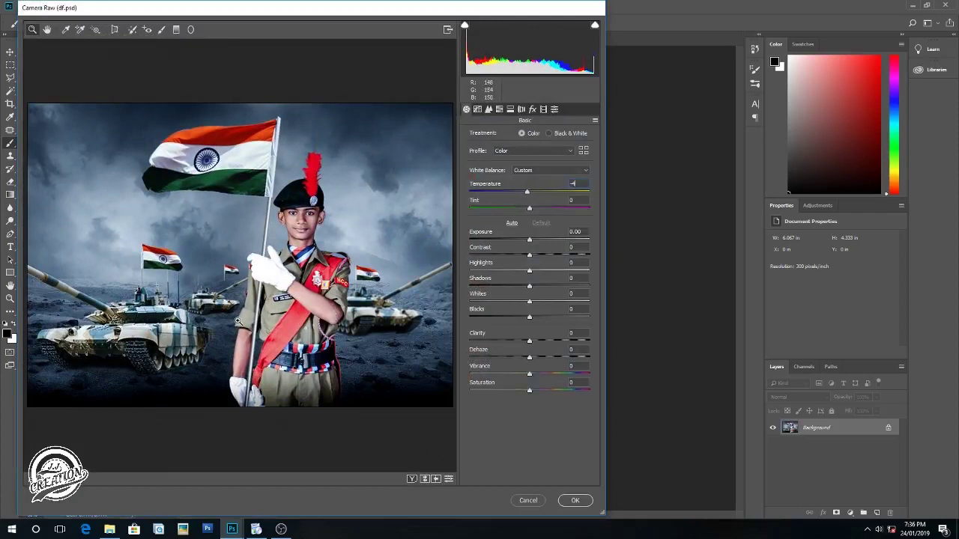
{"action": "left_click", "coordinate": [263, 327], "text": "alt"}
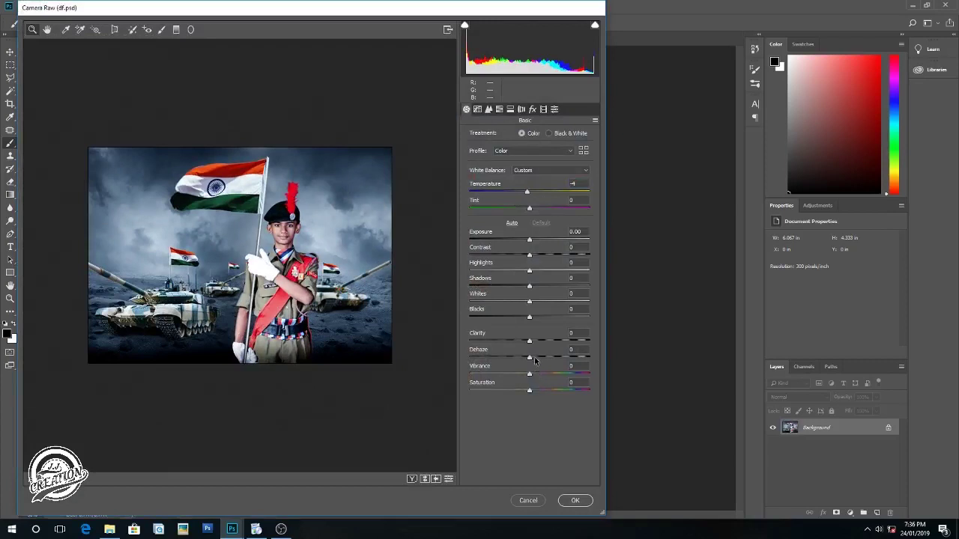
Set Dehaze +9, Blacks -14, Whites +9, Shadows -4 and Highlights -1.
{"action": "left_click_drag", "start_coordinate": [529, 357], "coordinate": [541, 358]}
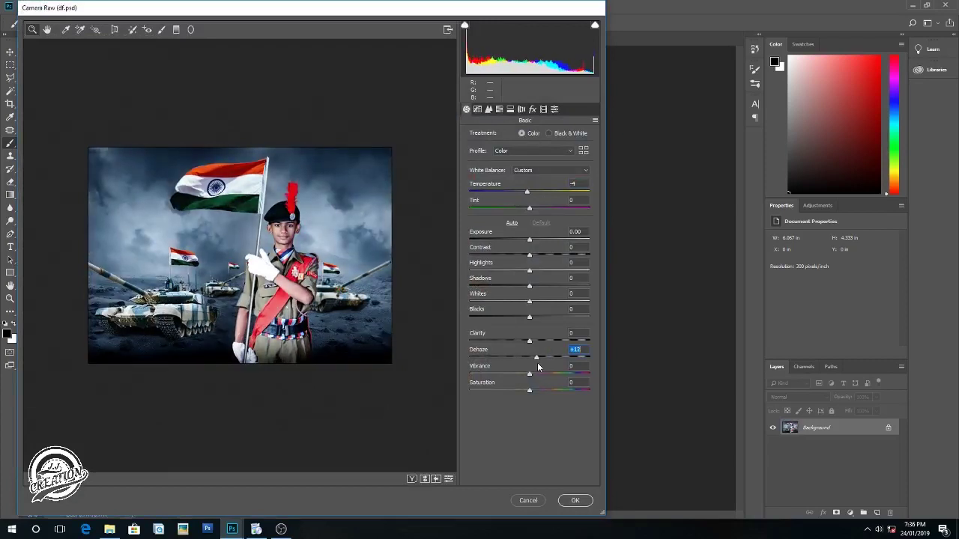
{"action": "left_click_drag", "start_coordinate": [536, 363], "coordinate": [534, 359]}
{"action": "left_click_drag", "start_coordinate": [528, 317], "coordinate": [523, 317]}
{"action": "left_click_drag", "start_coordinate": [528, 301], "coordinate": [533, 301]}
{"action": "left_click_drag", "start_coordinate": [527, 288], "coordinate": [525, 290]}
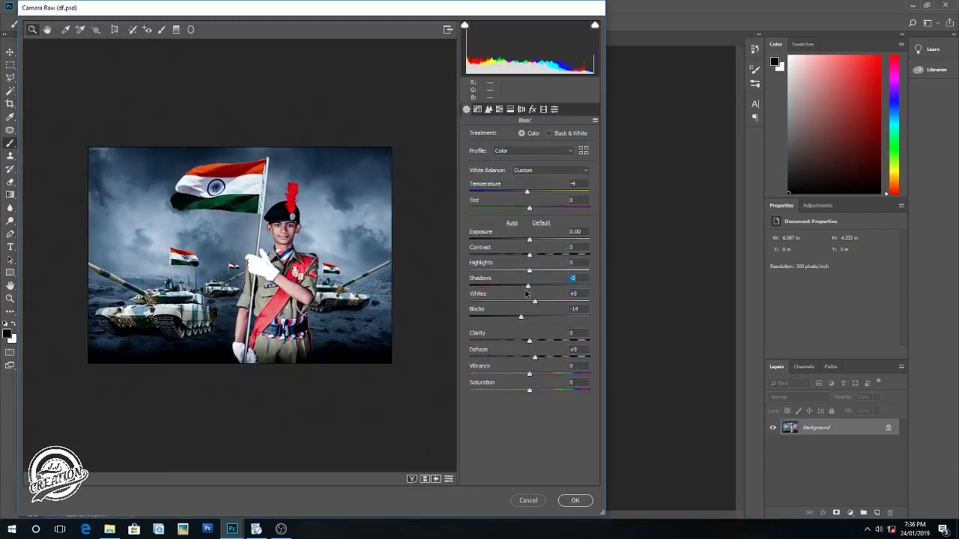
{"action": "left_click_drag", "start_coordinate": [530, 274], "coordinate": [532, 276]}
{"action": "left_click", "coordinate": [488, 109]}
Set Camera Raw's Luminance noise reduction to 10.
{"action": "left_click_drag", "start_coordinate": [476, 235], "coordinate": [492, 235]}
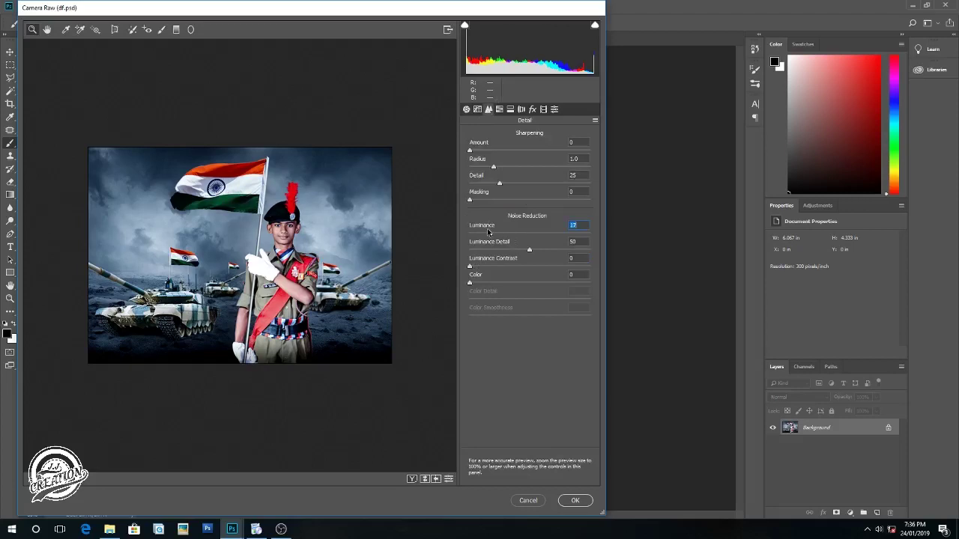
{"action": "left_click_drag", "start_coordinate": [490, 235], "coordinate": [483, 234]}
{"action": "left_click", "coordinate": [499, 109]}
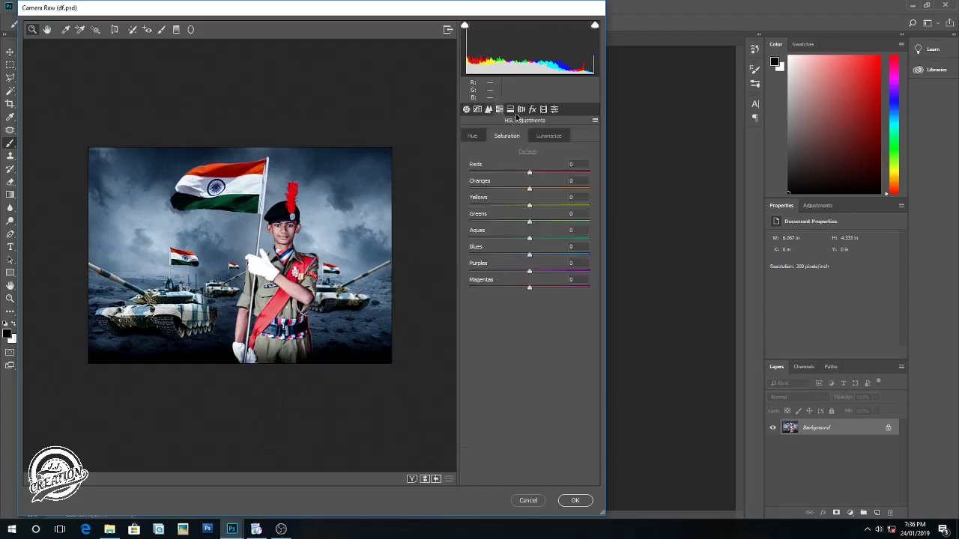
{"action": "left_click", "coordinate": [510, 109]}
Add a post-crop vignette with Amount -52 and Feather 100, then apply Camera Raw.
{"action": "left_click", "coordinate": [532, 109]}
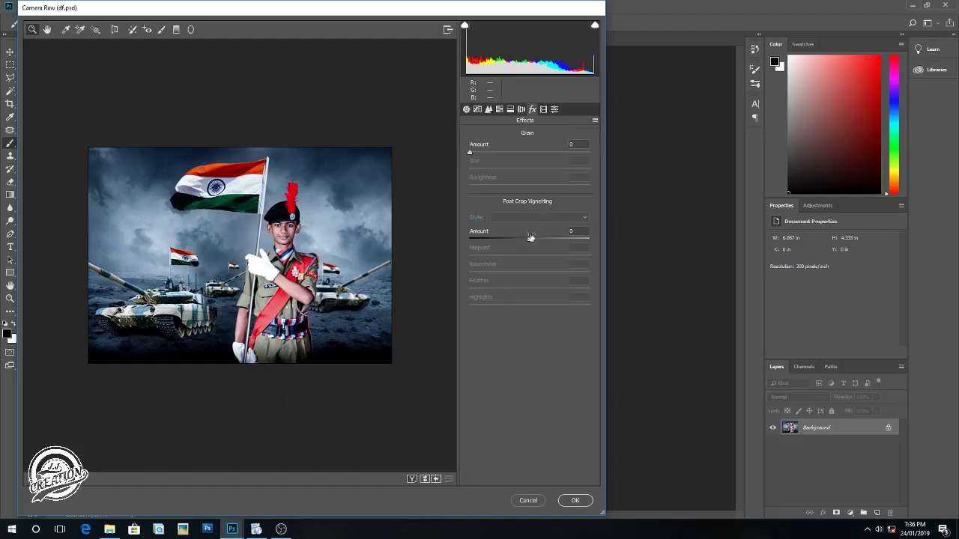
{"action": "left_click_drag", "start_coordinate": [529, 240], "coordinate": [496, 237]}
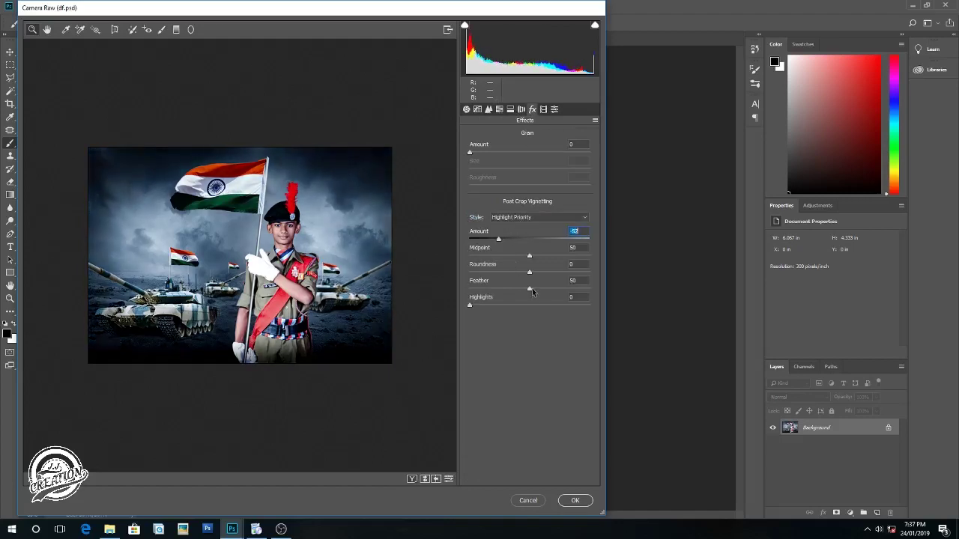
{"action": "left_click_drag", "start_coordinate": [530, 290], "coordinate": [590, 291]}
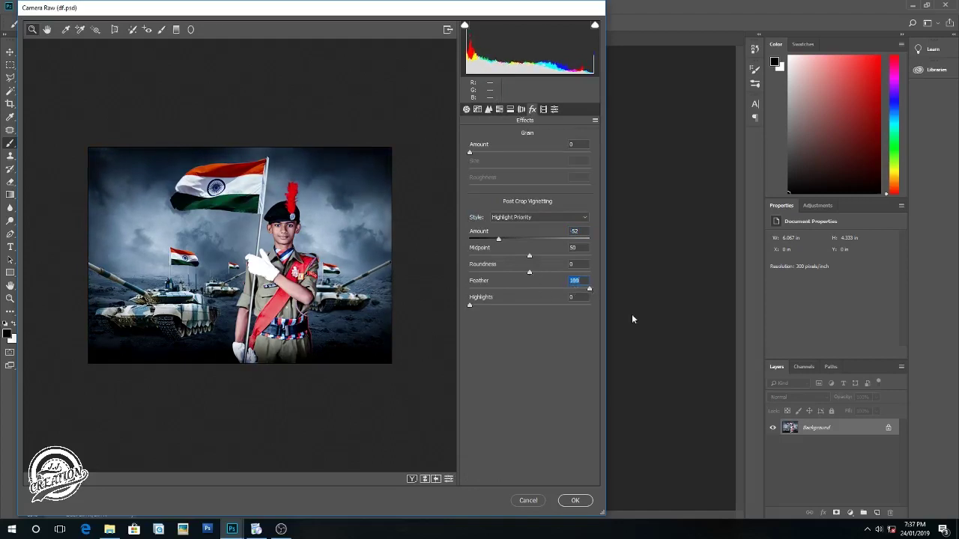
{"action": "left_click", "coordinate": [583, 501]}
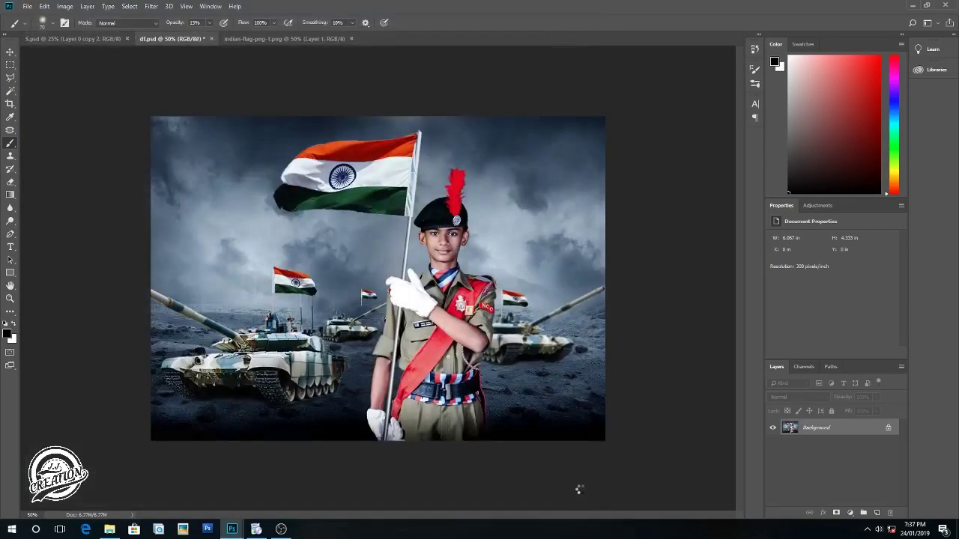
Bring the OBS Studio window to the front from the taskbar.
{"action": "left_click", "coordinate": [281, 529]}
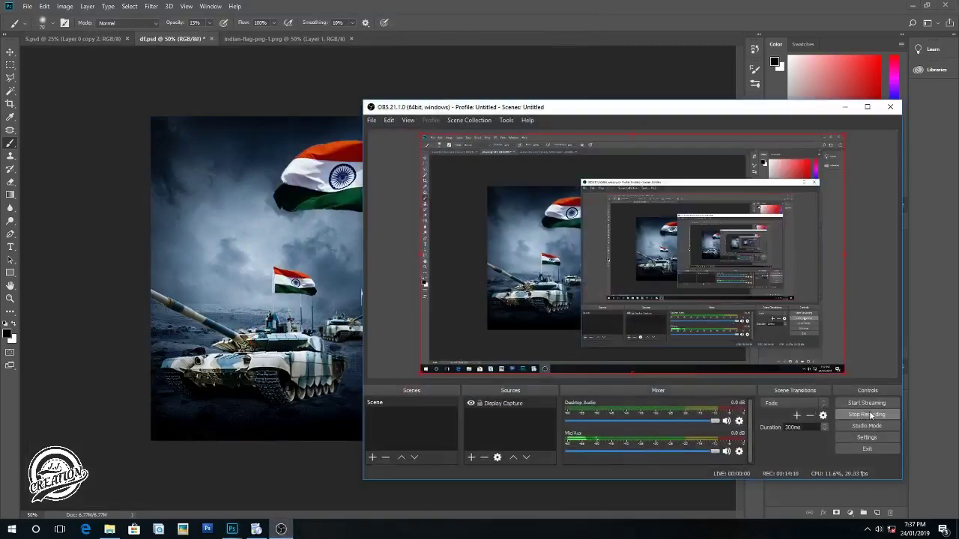